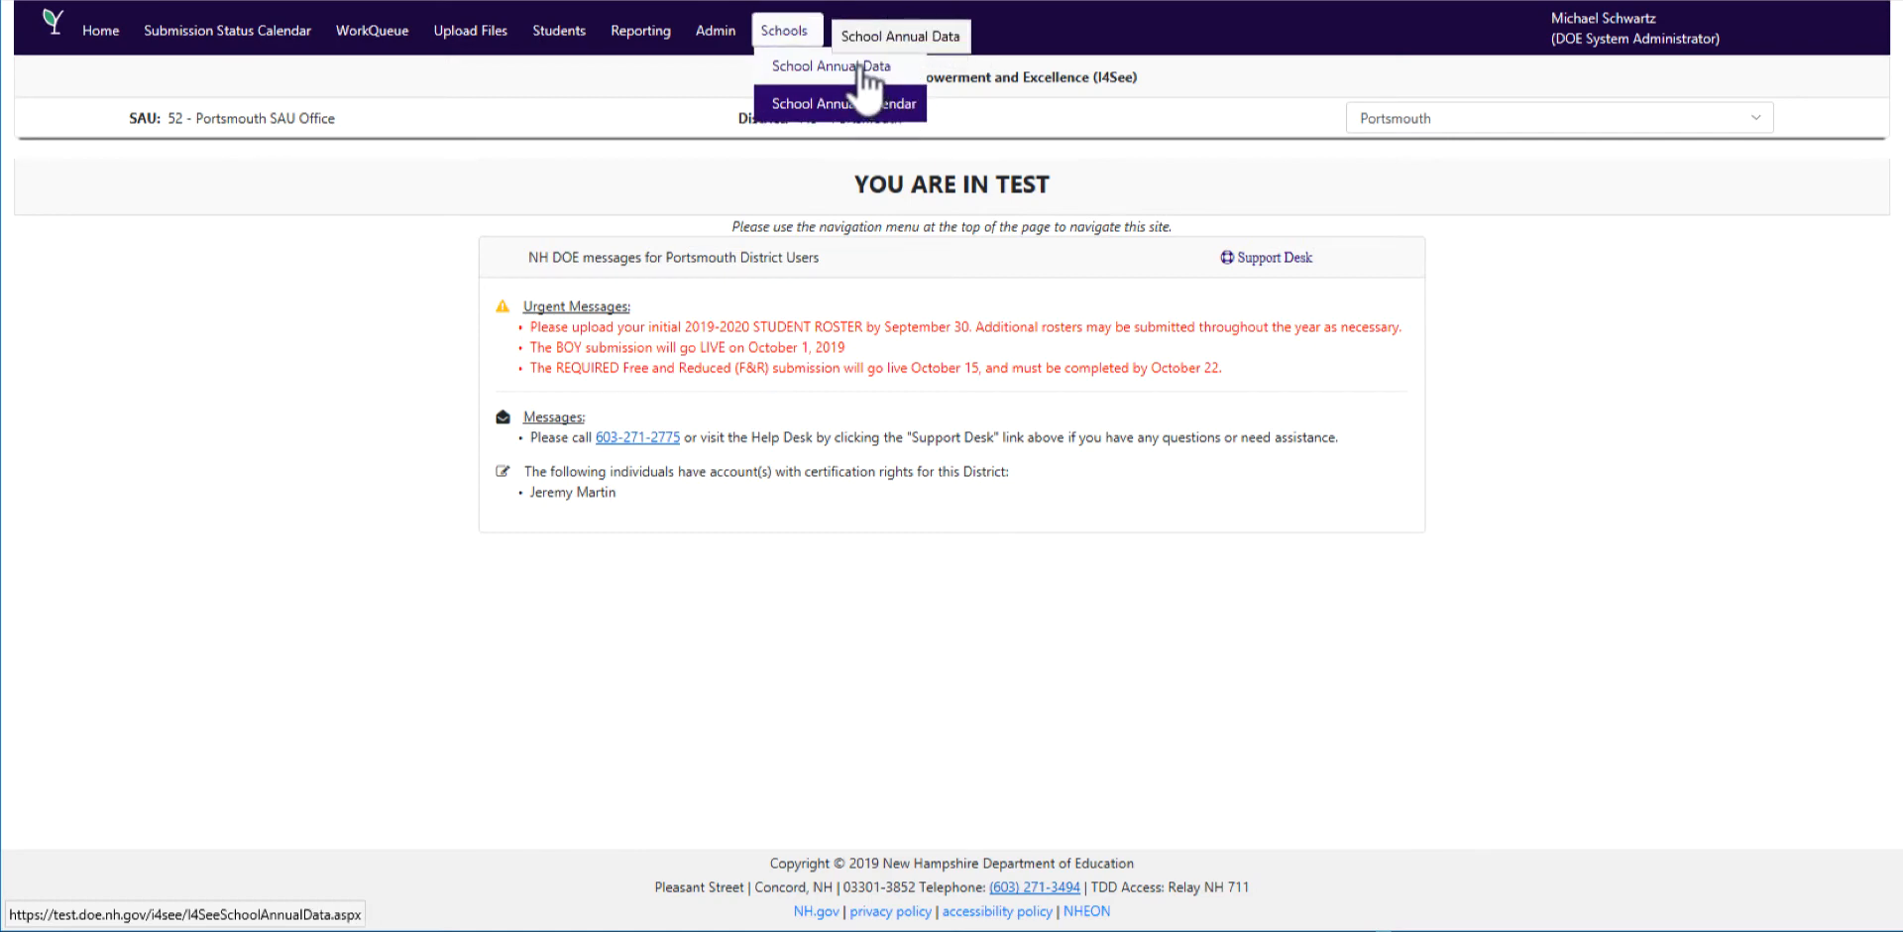
Step: Open the School Annual Data list and go to the 2019 - 2020 calendar for New Franklin School
{"action": "left_click", "coordinate": [848, 63]}
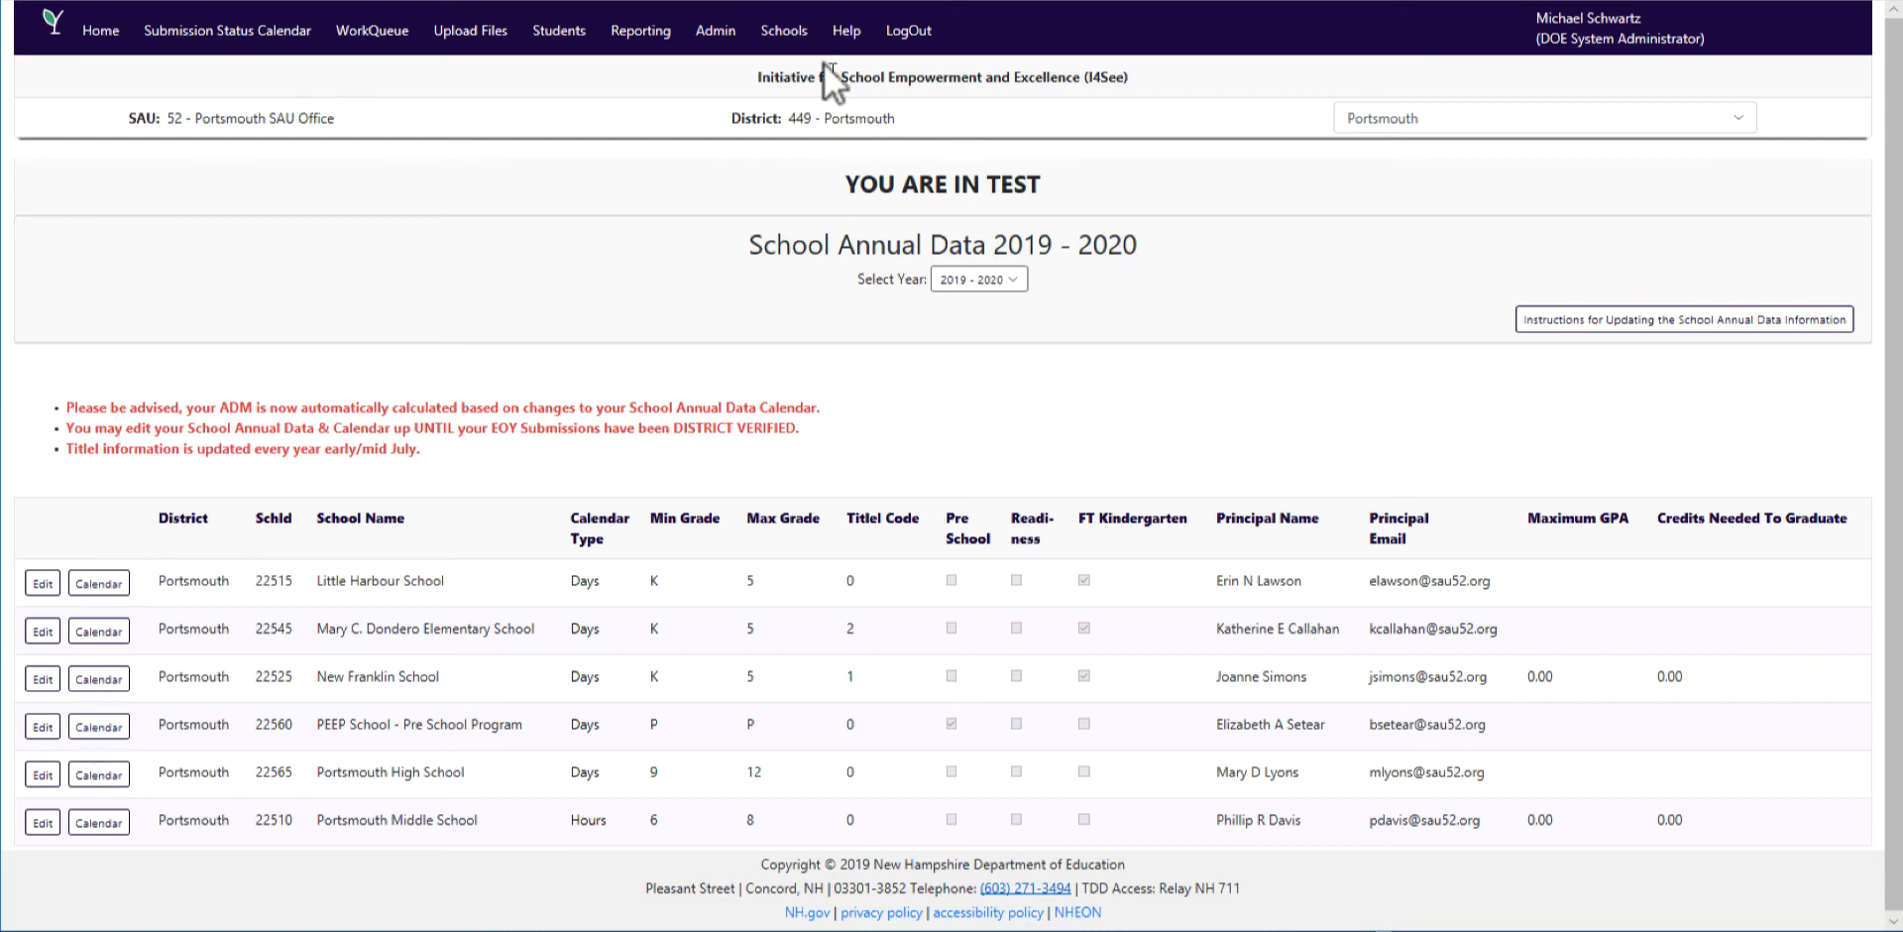
{"action": "mouse_move", "coordinate": [784, 30]}
{"action": "left_click", "coordinate": [76, 676]}
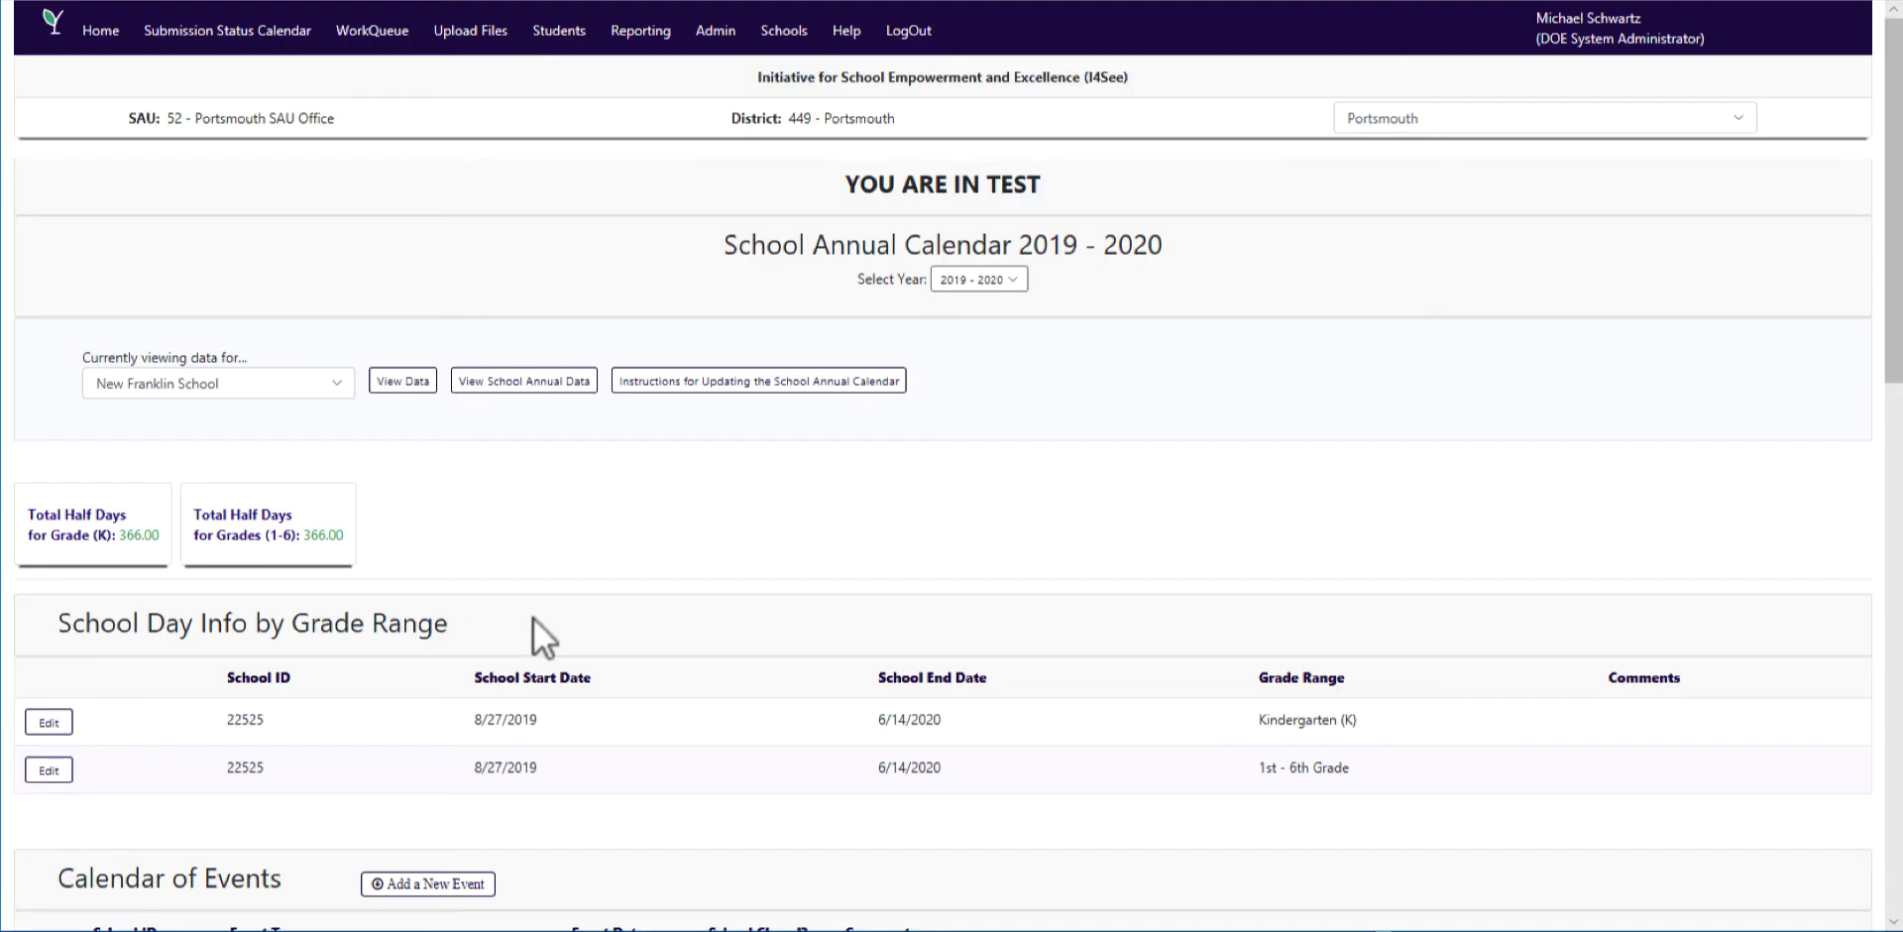
Step: Set the Kindergarten (K) school start date to 9/3/2019 in the School Day Info by Grade Range and save it
{"action": "scroll", "coordinate": [568, 614], "scroll_direction": "down", "scroll_amount": 1}
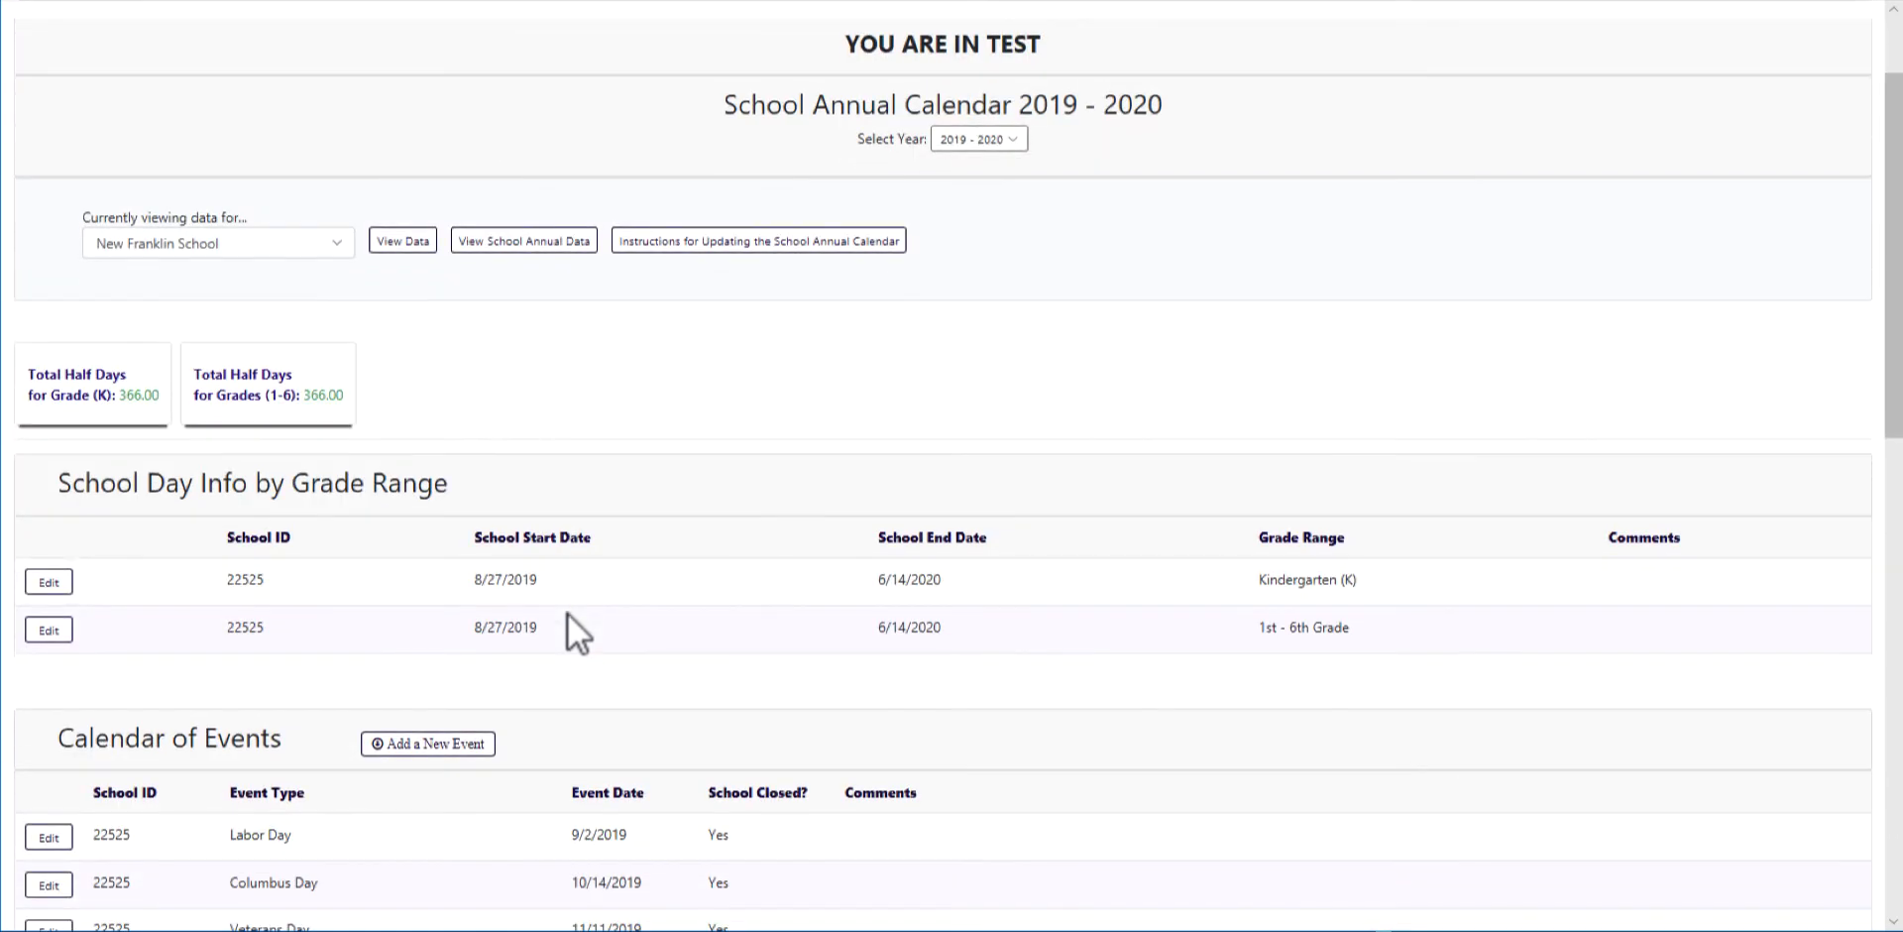
{"action": "scroll", "coordinate": [568, 614], "scroll_direction": "down", "scroll_amount": 3}
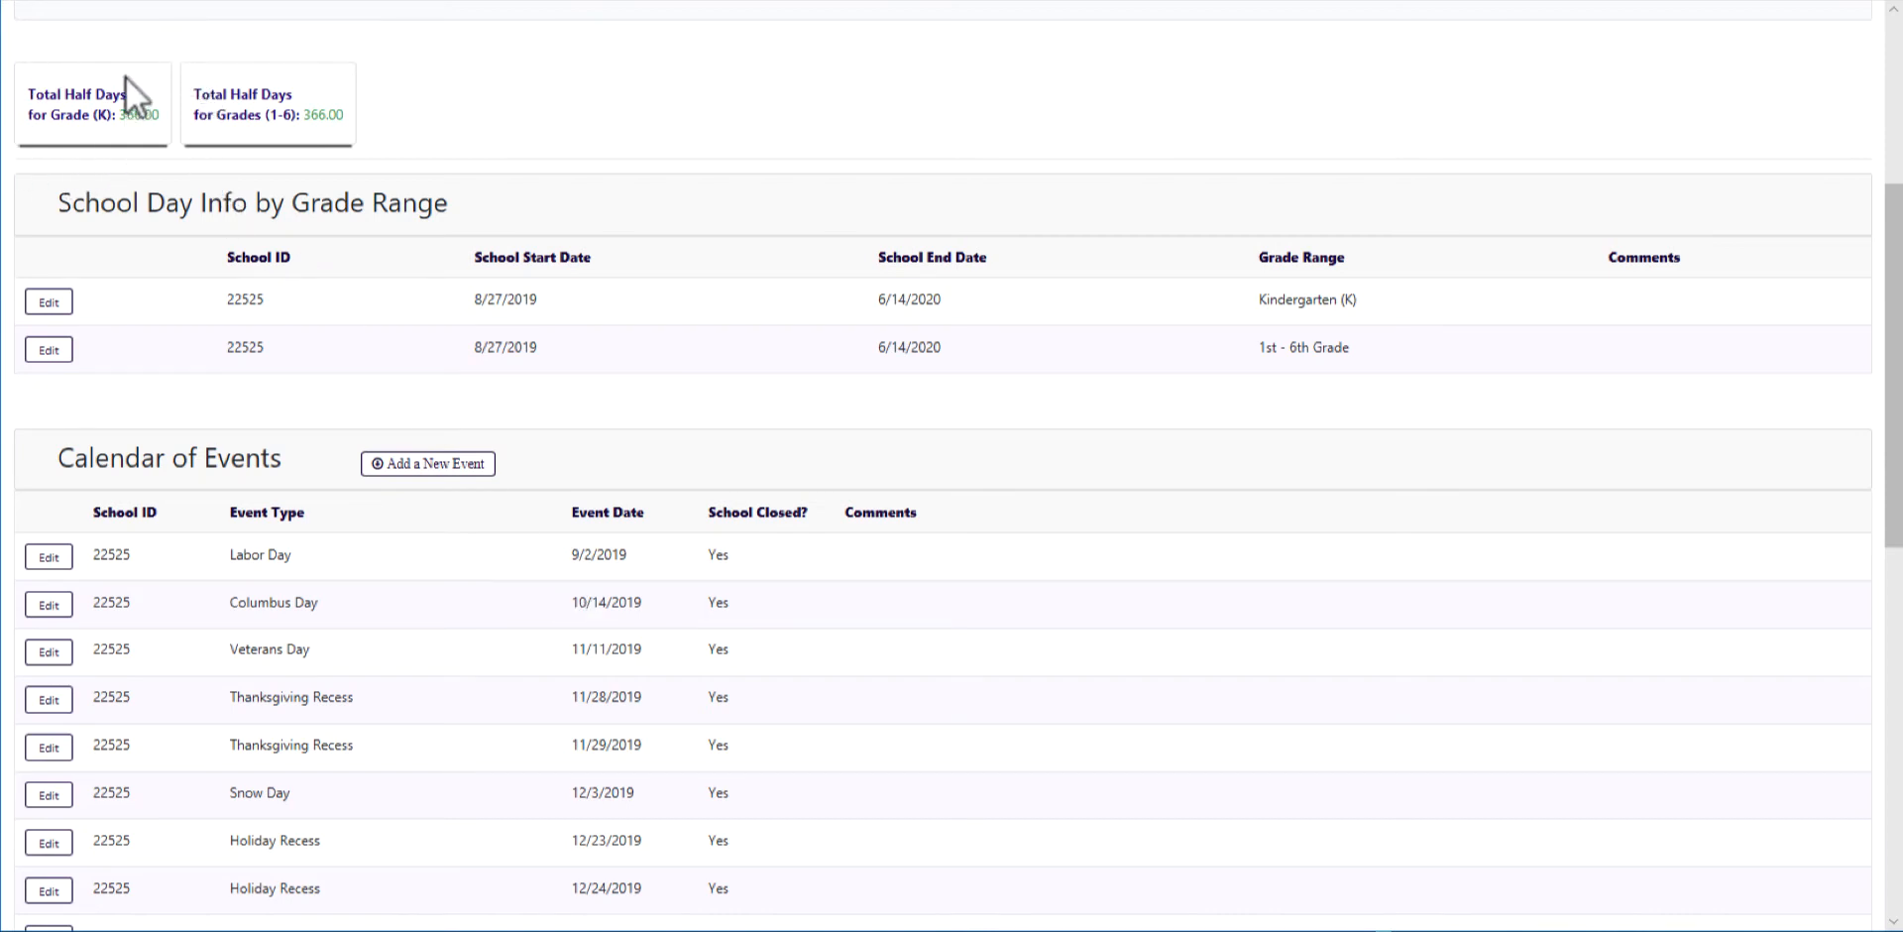
{"action": "scroll", "coordinate": [127, 77], "scroll_direction": "up", "scroll_amount": 3}
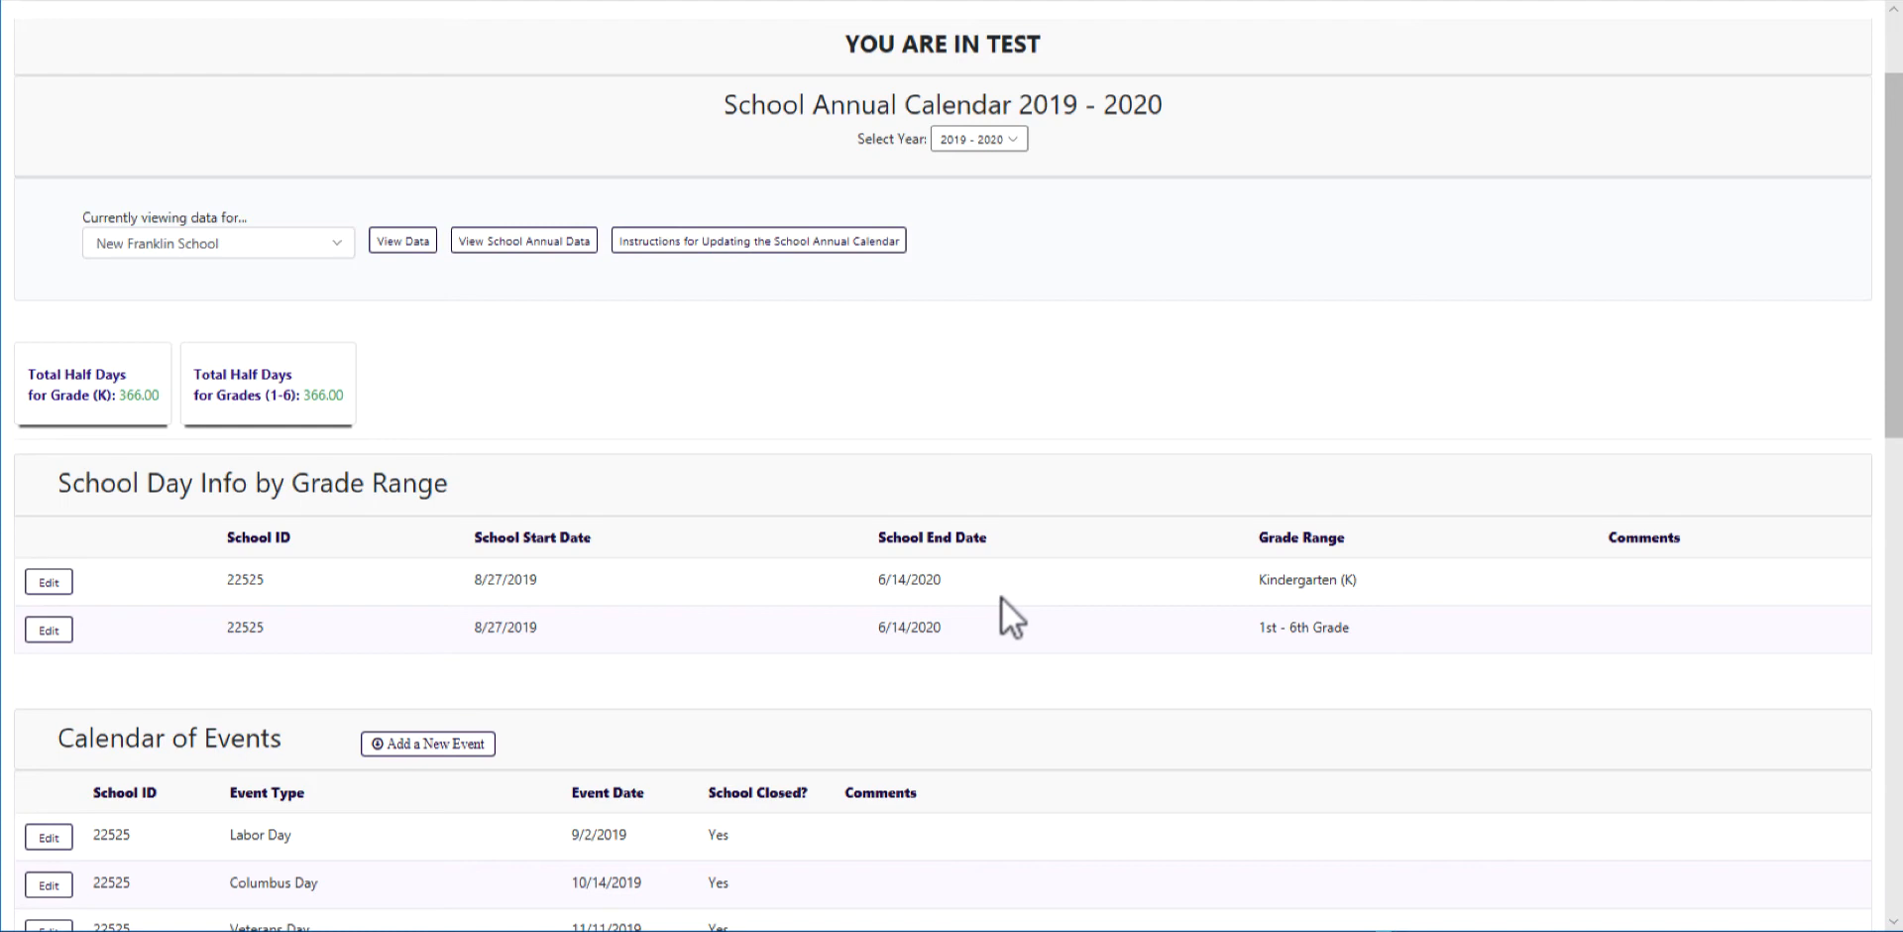
{"action": "scroll", "coordinate": [452, 880], "scroll_direction": "down", "scroll_amount": 3}
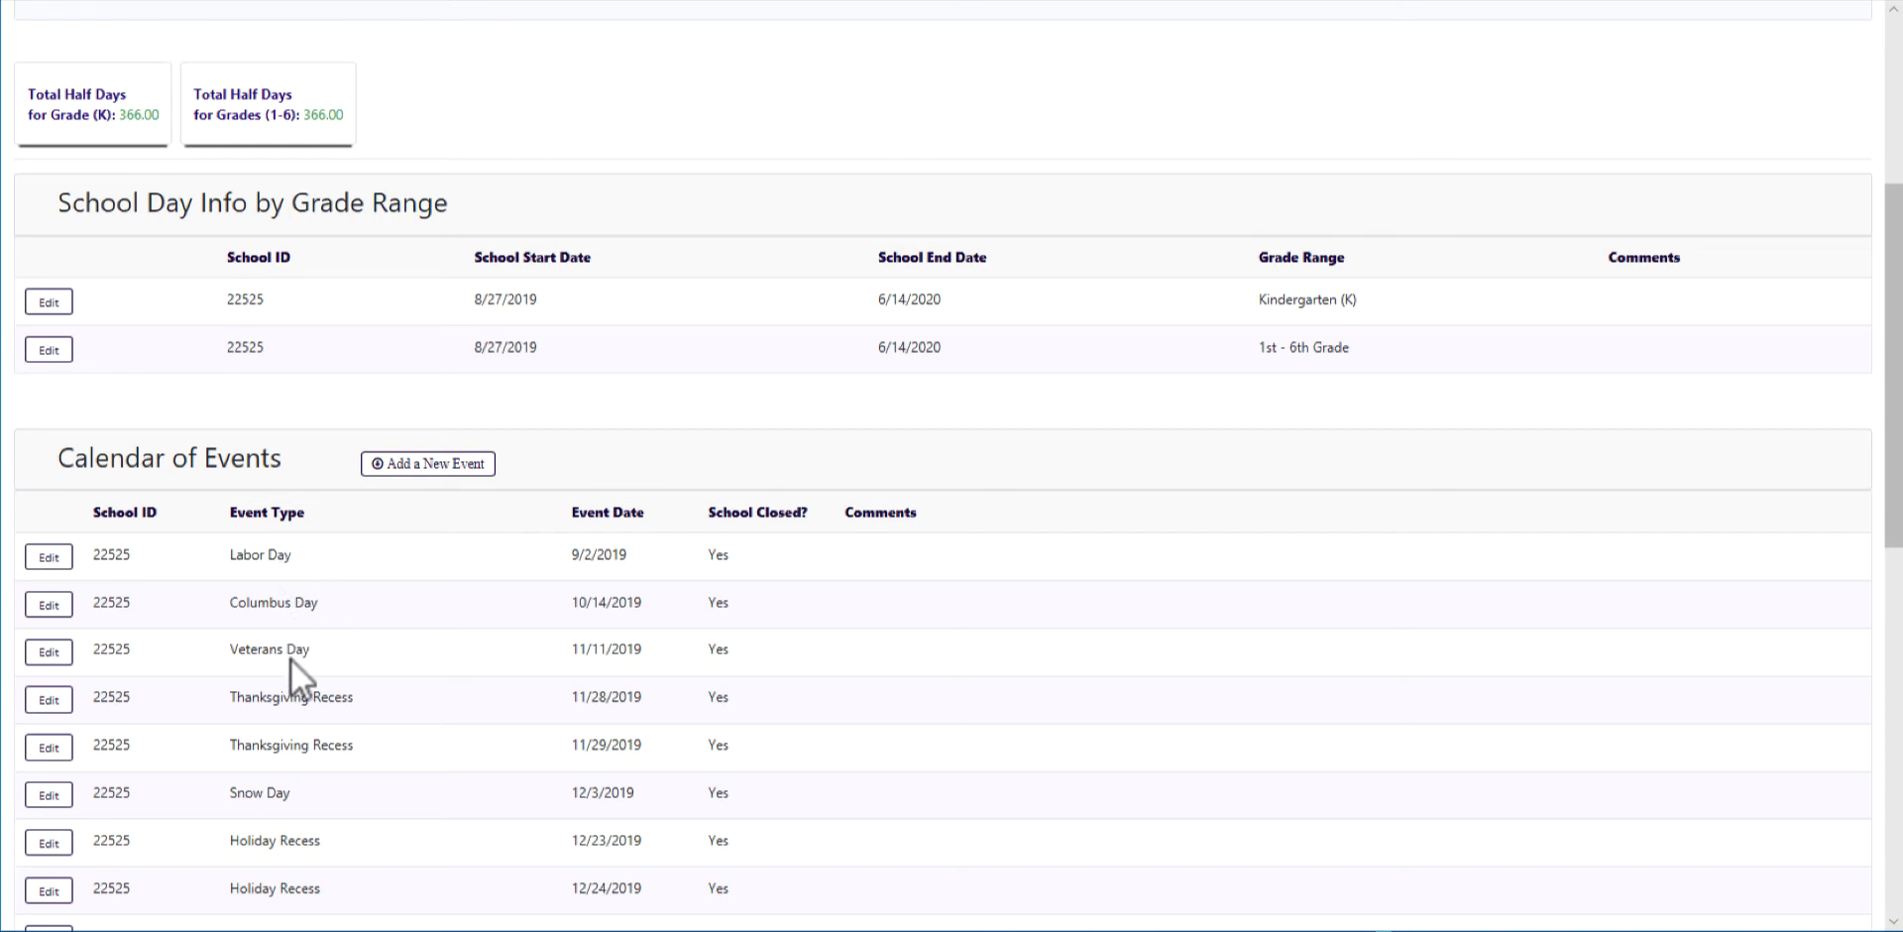
{"action": "scroll", "coordinate": [290, 658], "scroll_direction": "up", "scroll_amount": 3}
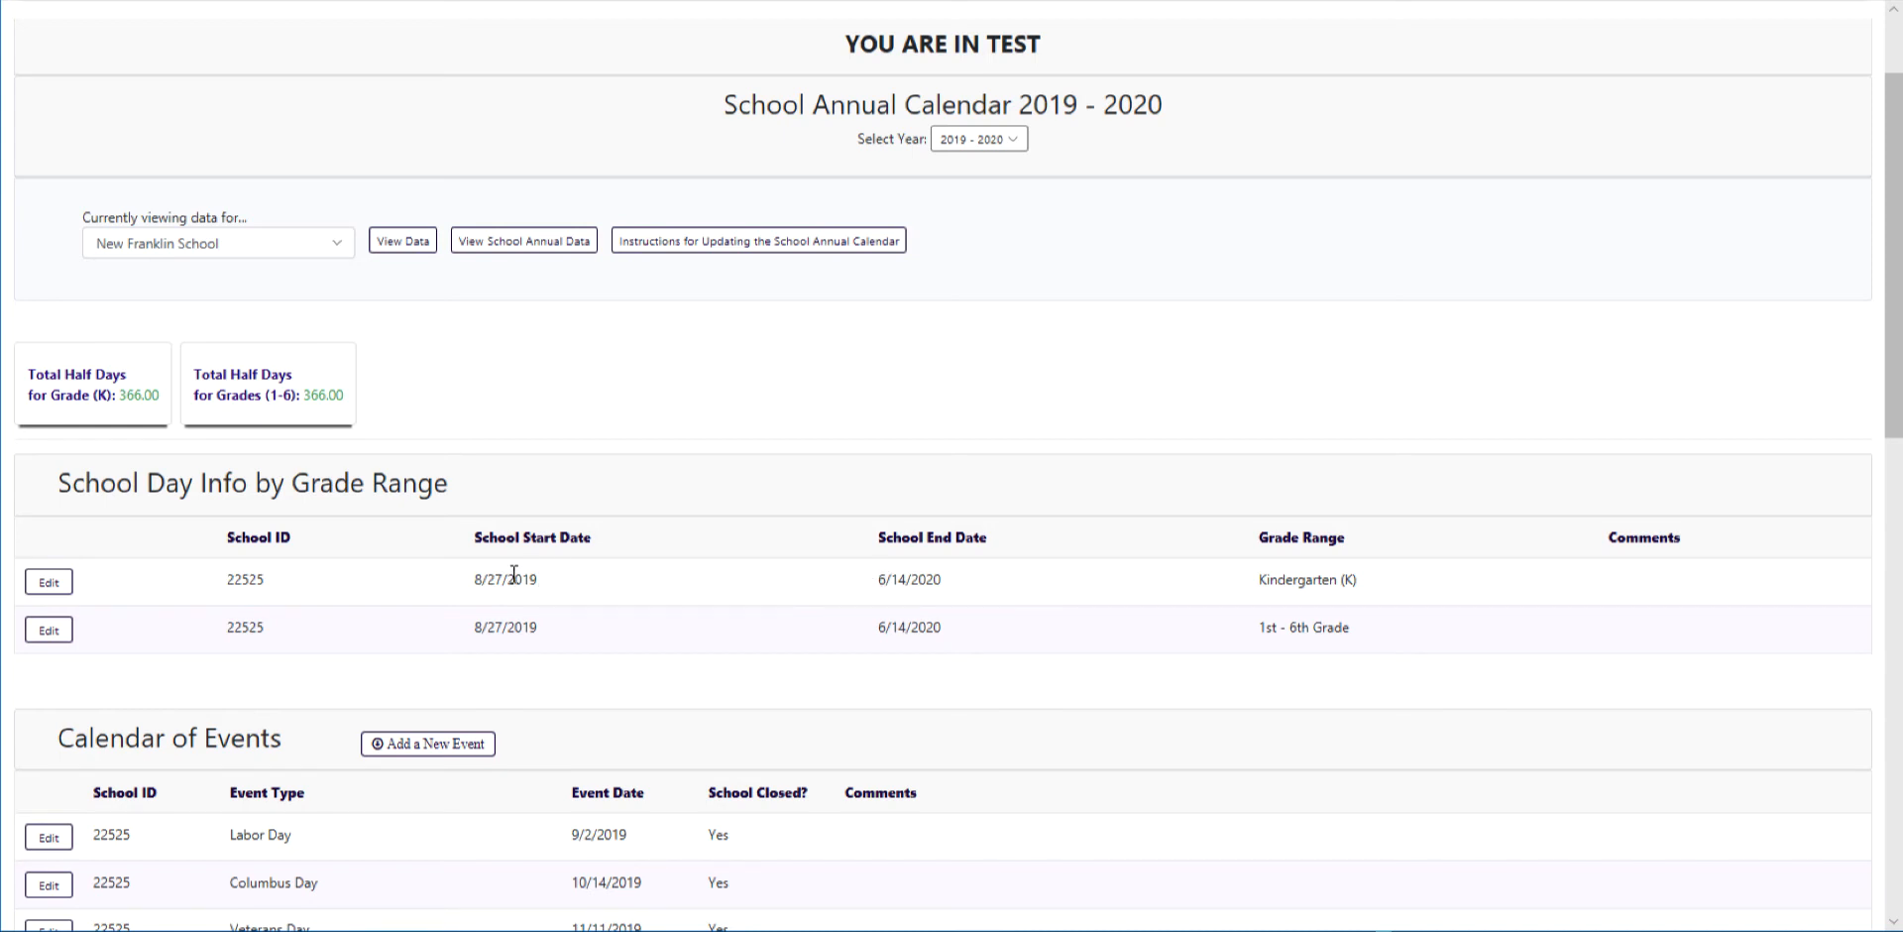
{"action": "mouse_move", "coordinate": [15, 563]}
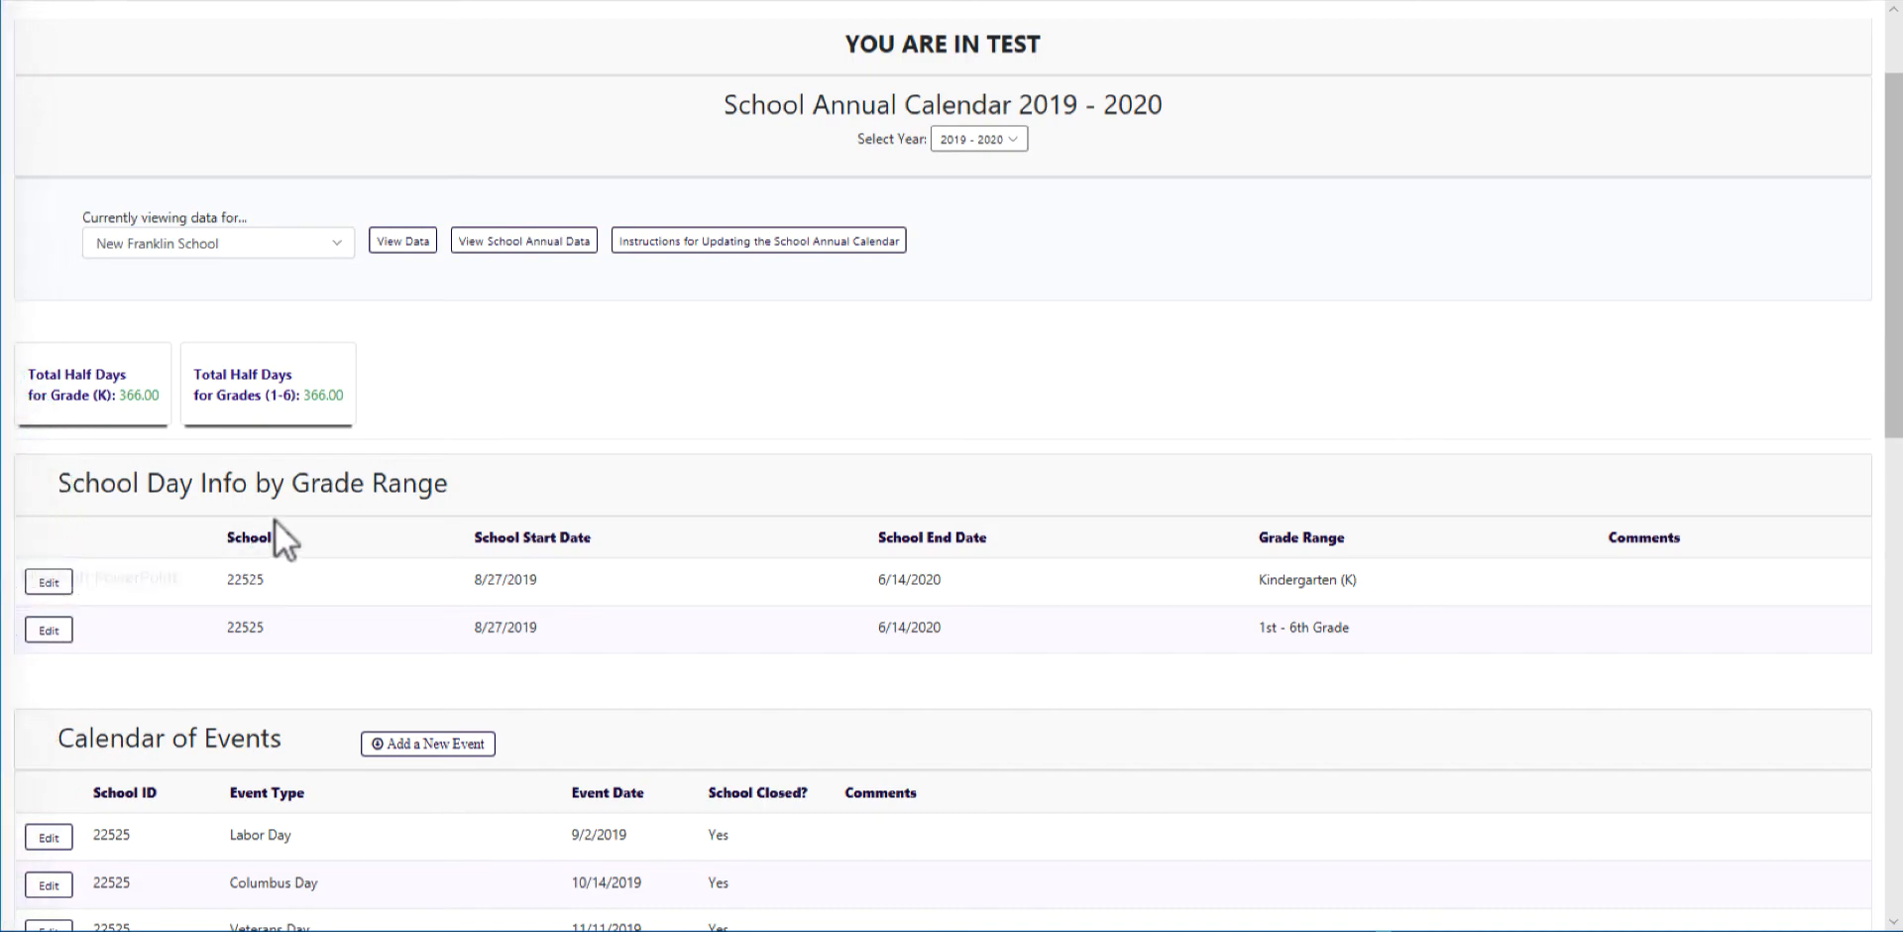
{"action": "left_click", "coordinate": [38, 584]}
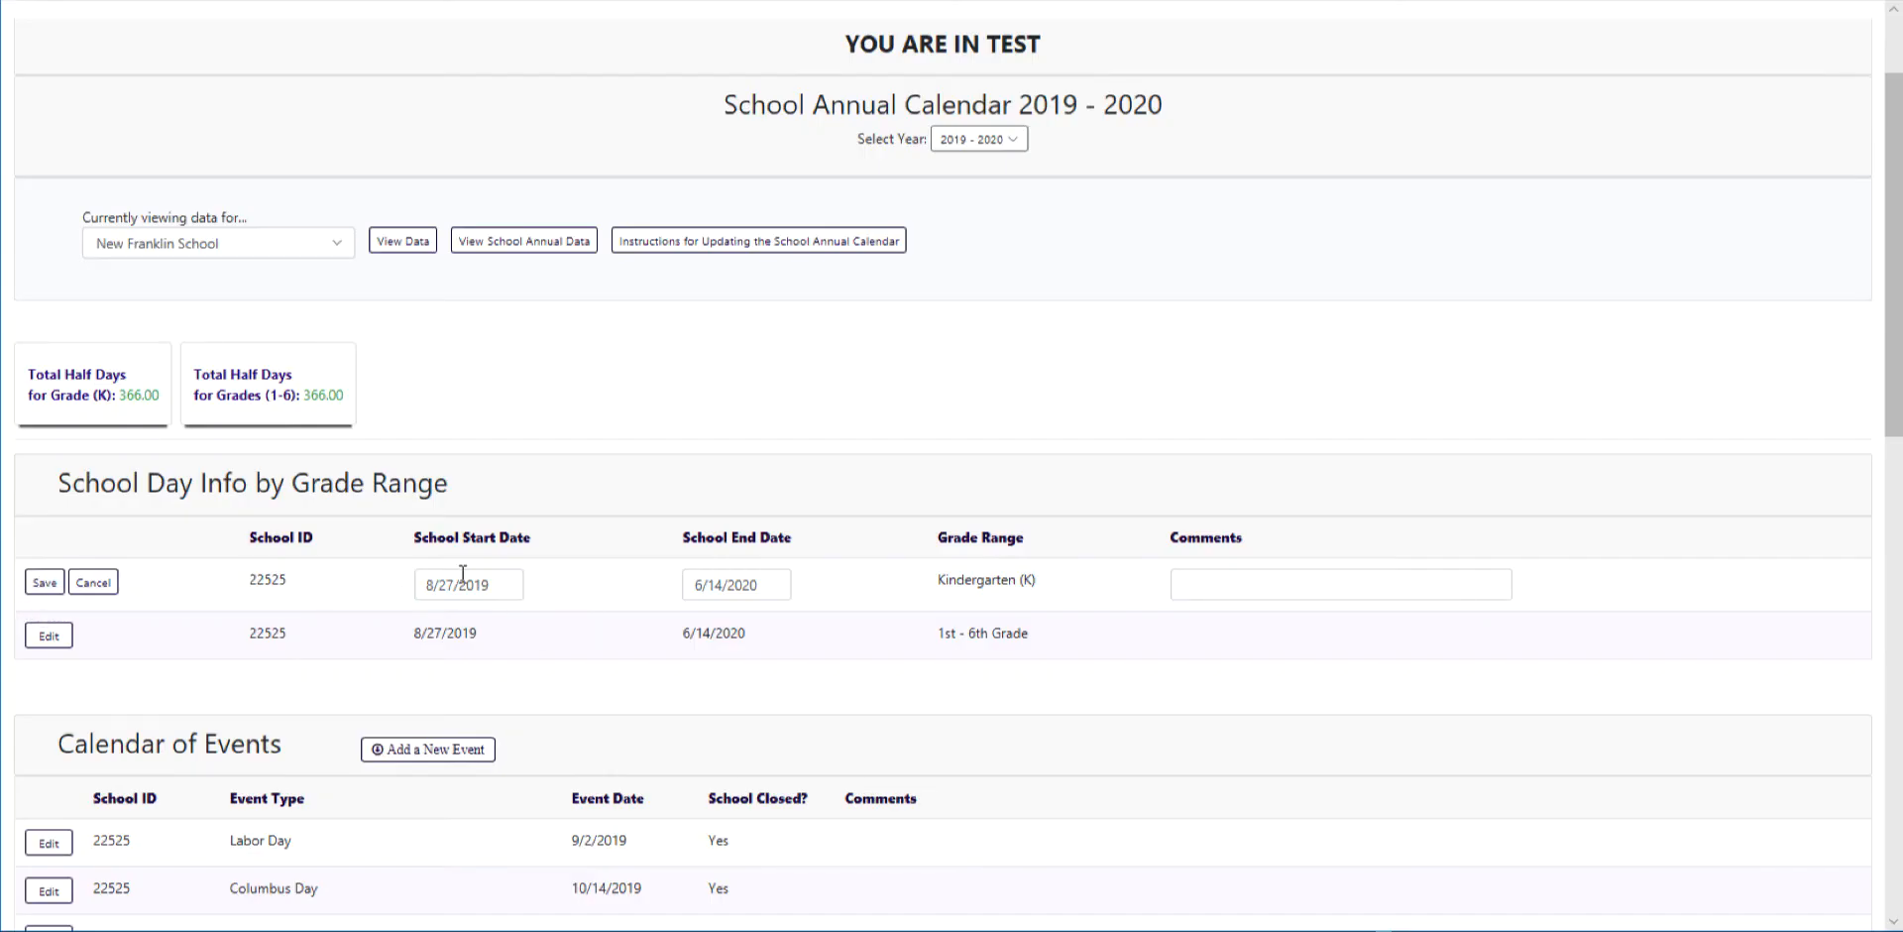
{"action": "left_click_drag", "start_coordinate": [456, 585], "coordinate": [416, 586]}
{"action": "type", "text": "0"}
{"action": "key", "text": "BackSpace"}
{"action": "type", "text": "9/3"}
{"action": "left_click", "coordinate": [35, 585]}
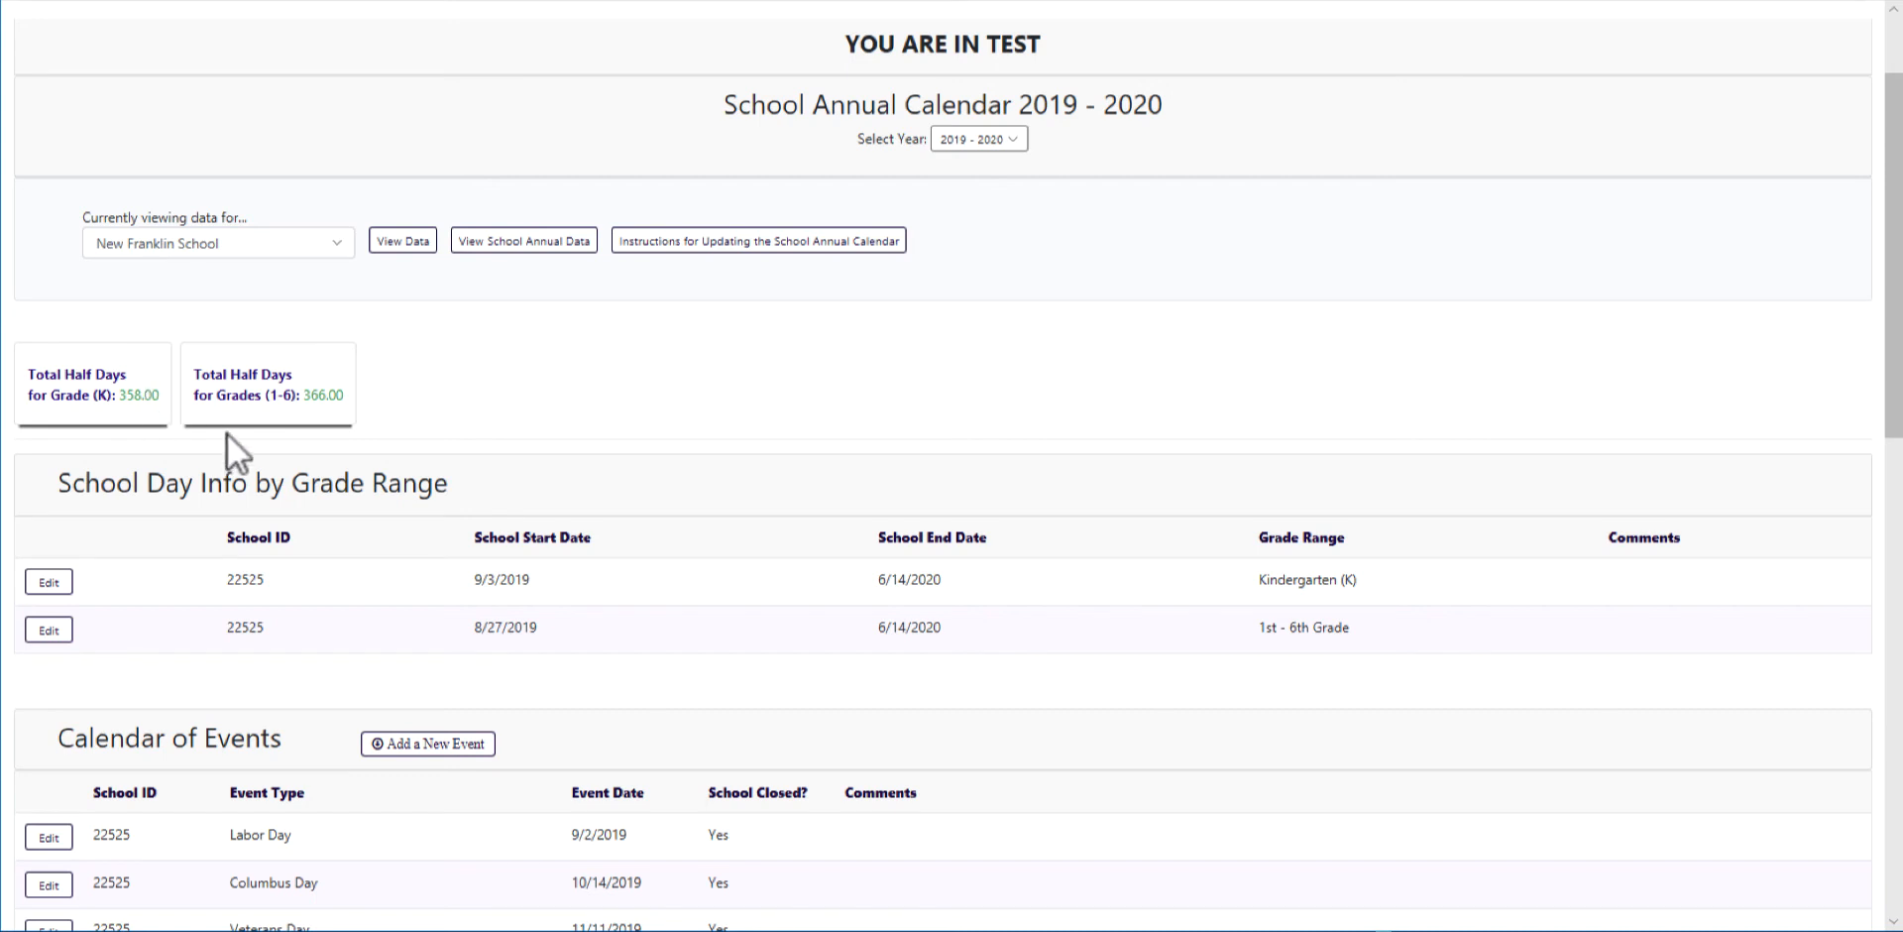
Step: Begin a new calendar event with the event type Snow Day and the date 12/4/2019
{"action": "scroll", "coordinate": [450, 591], "scroll_direction": "down", "scroll_amount": 1}
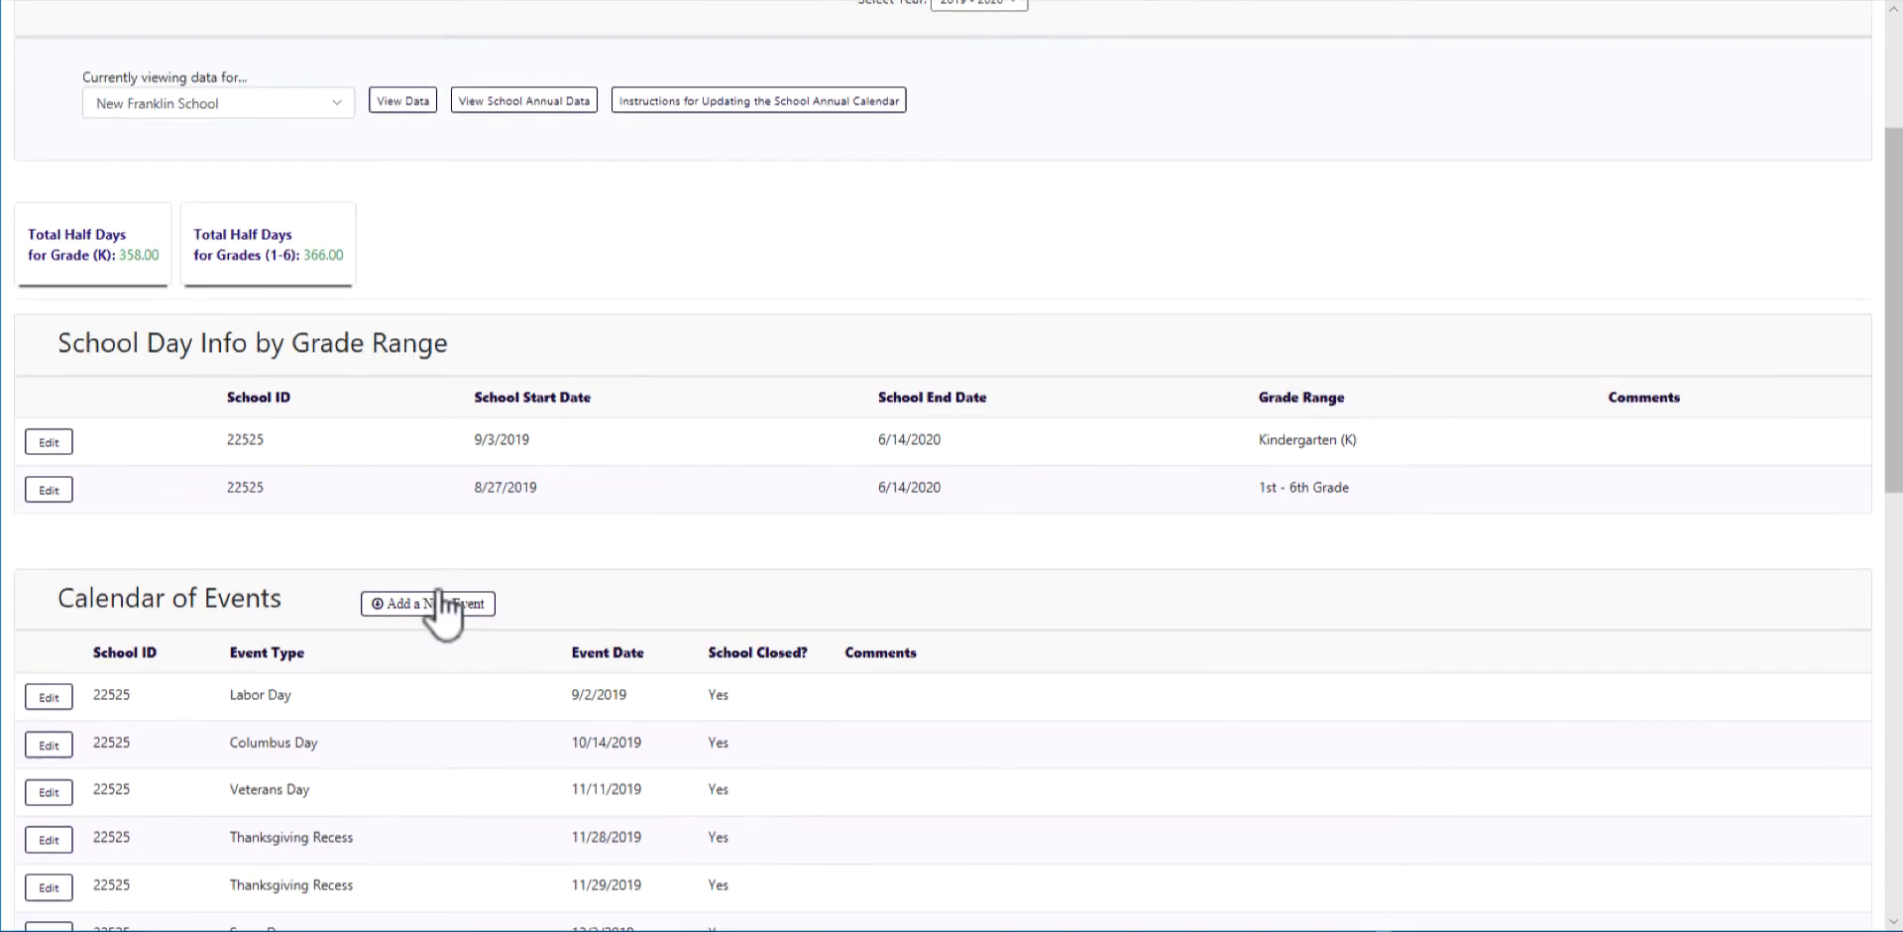
{"action": "scroll", "coordinate": [443, 609], "scroll_direction": "down", "scroll_amount": 1}
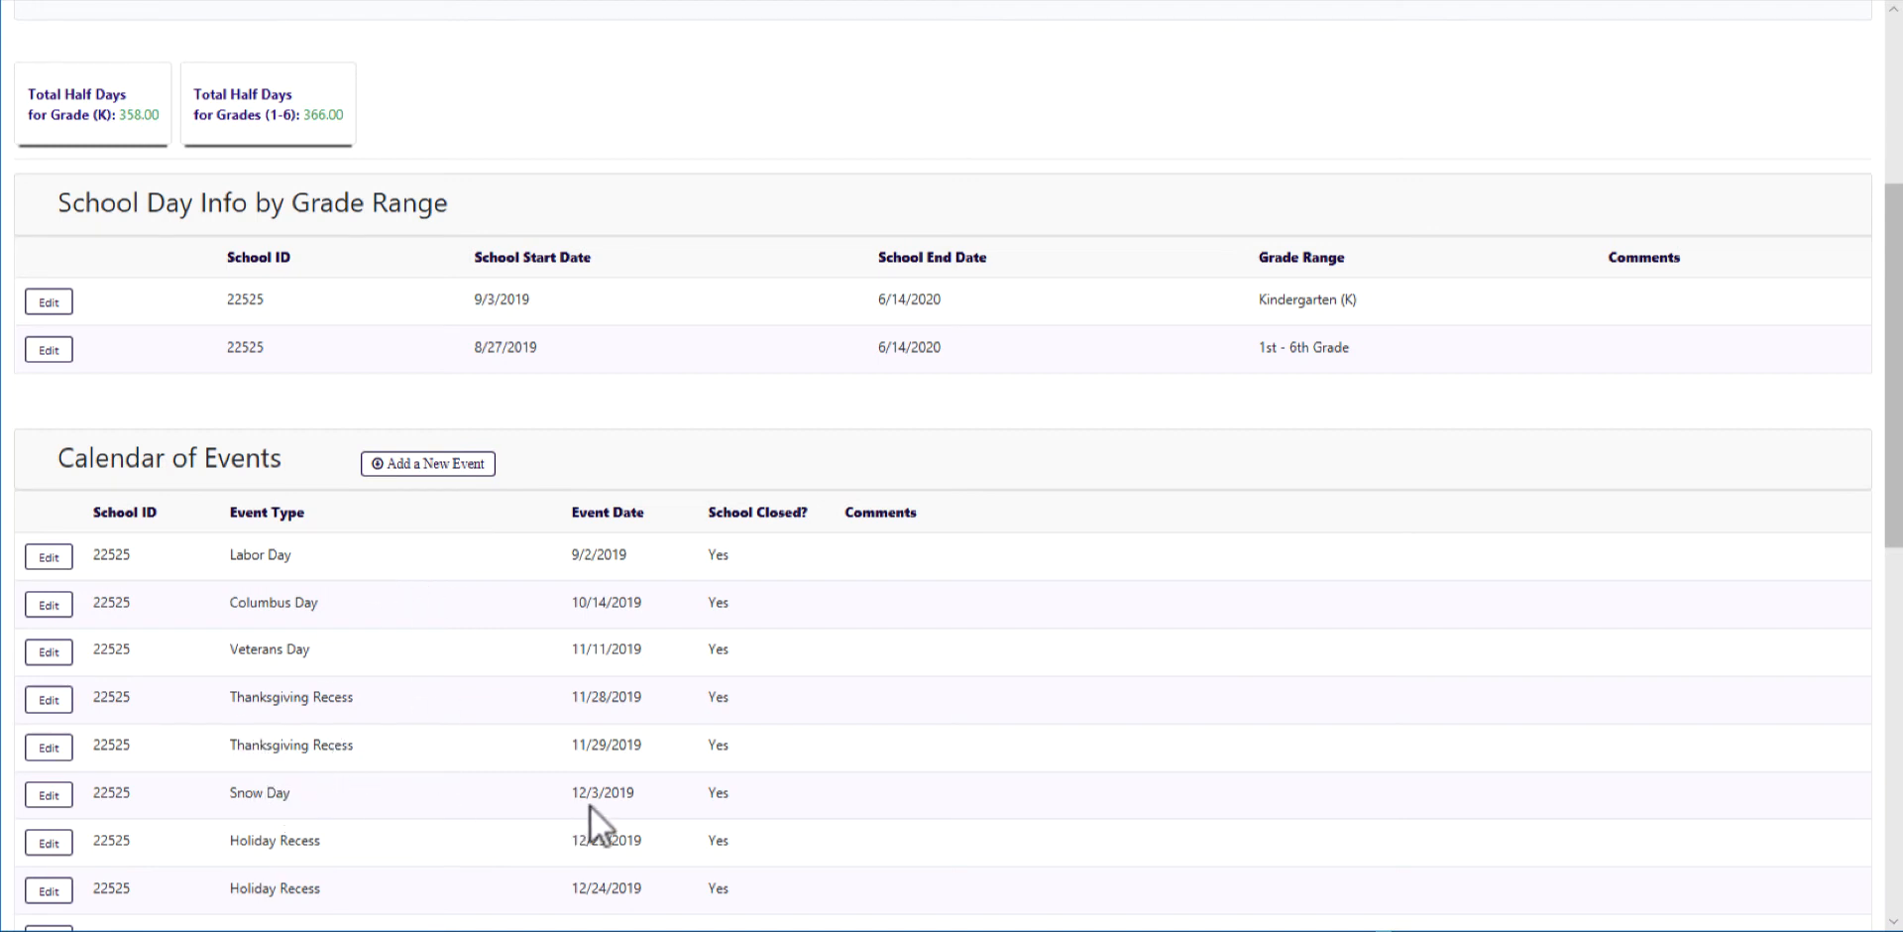
{"action": "left_click", "coordinate": [411, 461]}
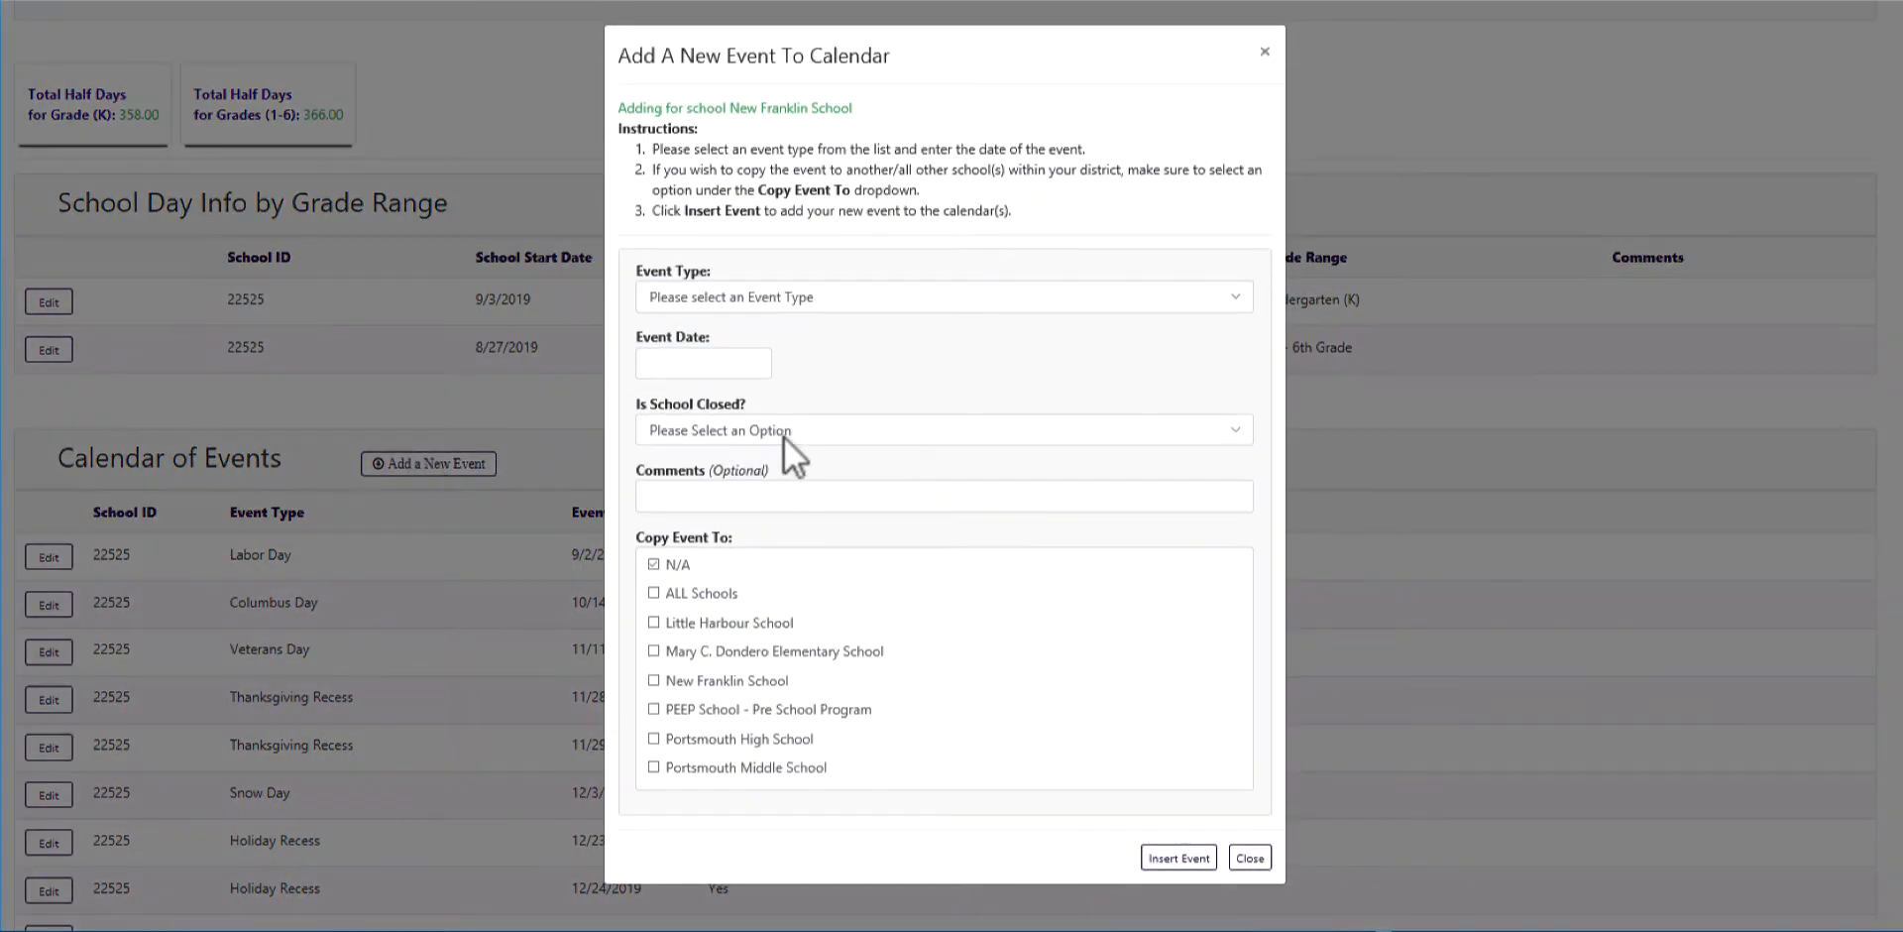
{"action": "left_click", "coordinate": [785, 301]}
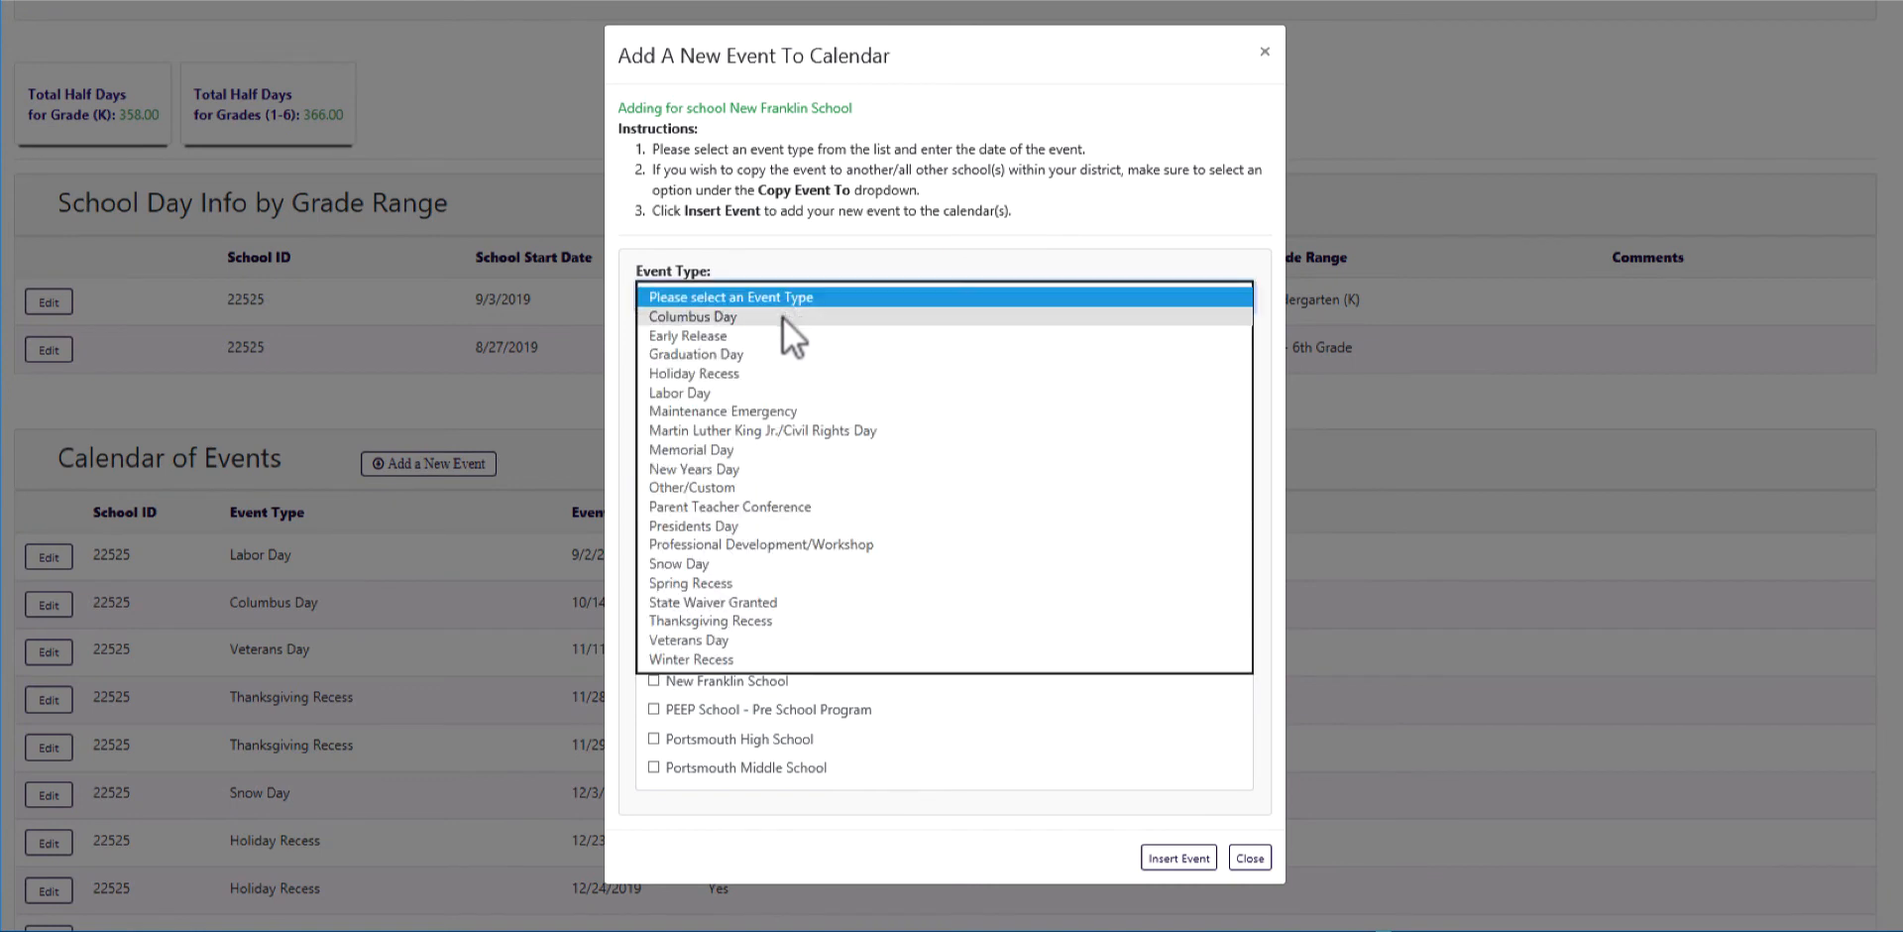
{"action": "left_click", "coordinate": [759, 567]}
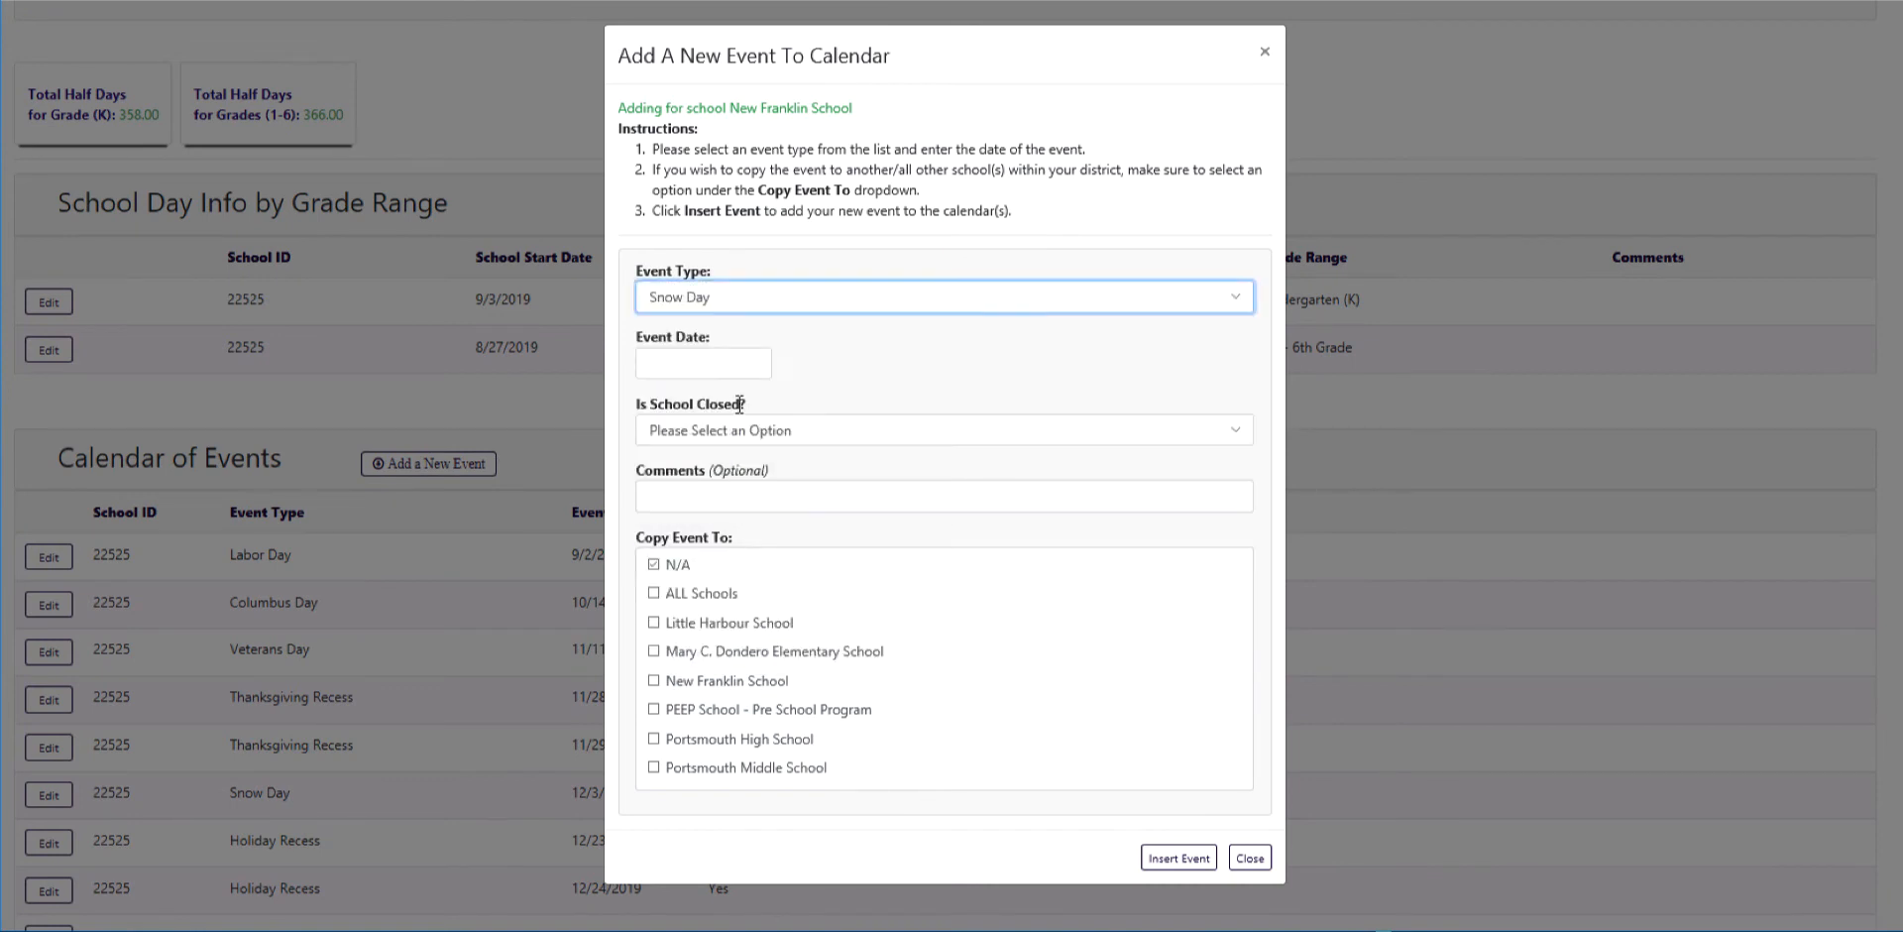
{"action": "left_click", "coordinate": [696, 362]}
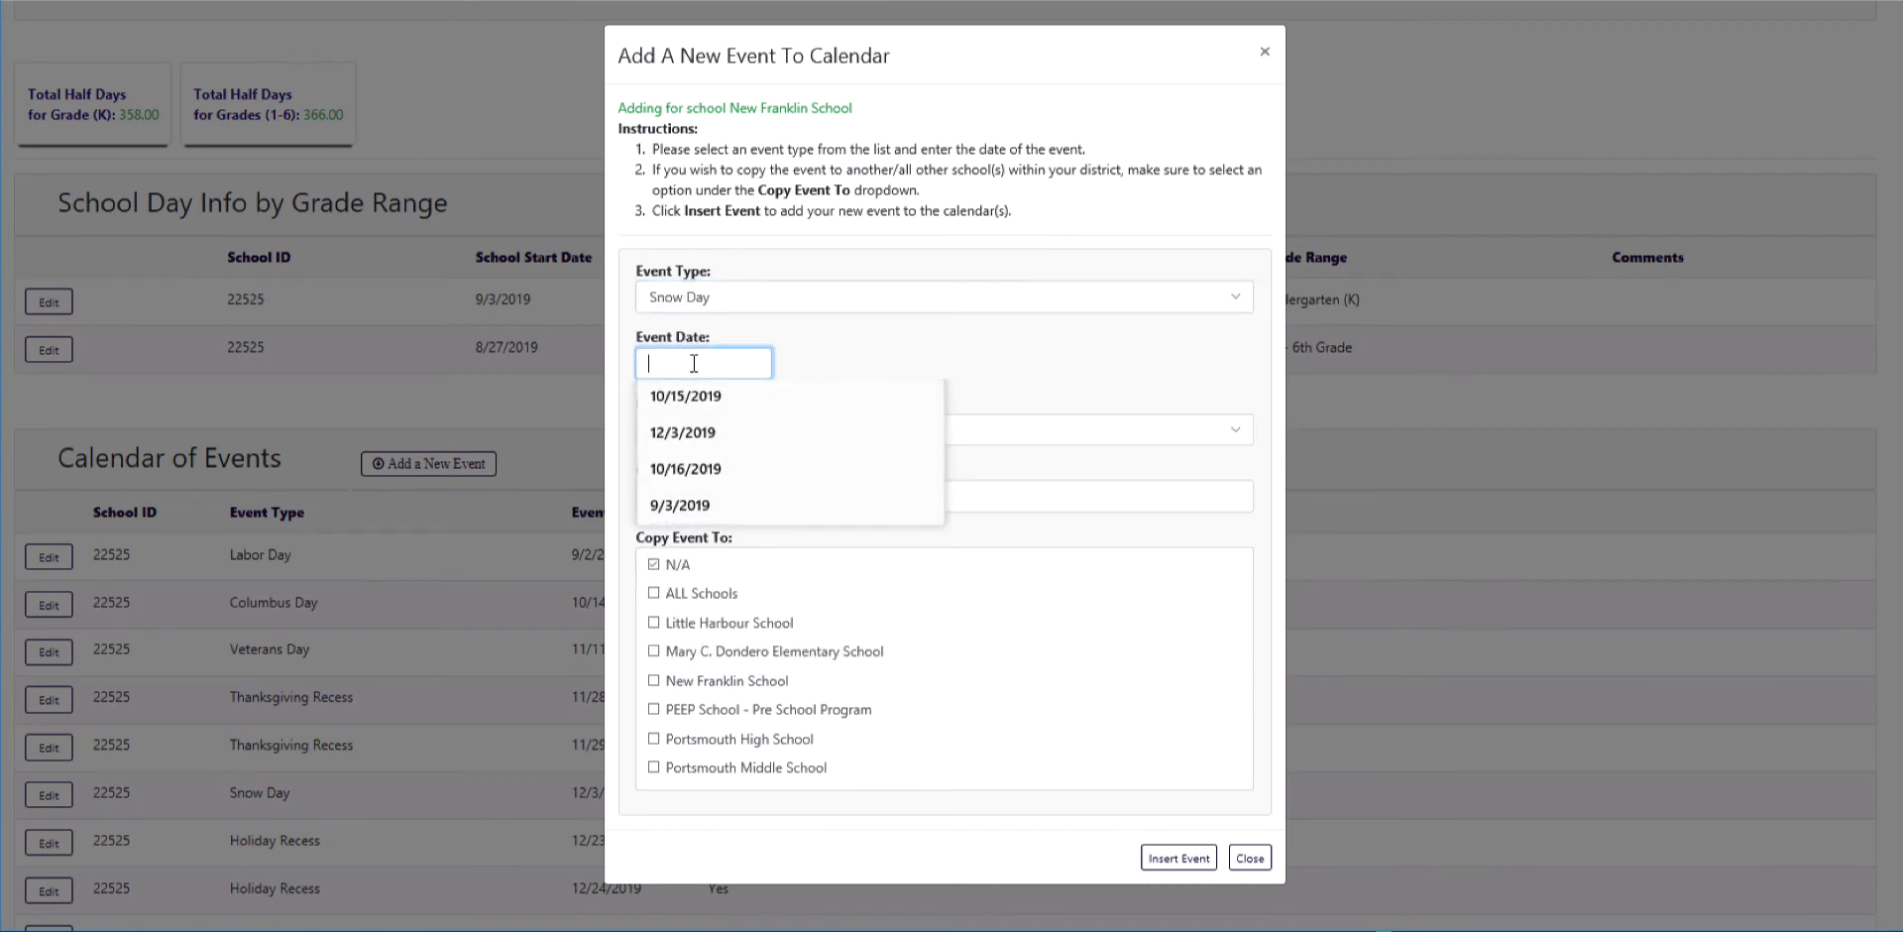
{"action": "type", "text": "12/4/"}
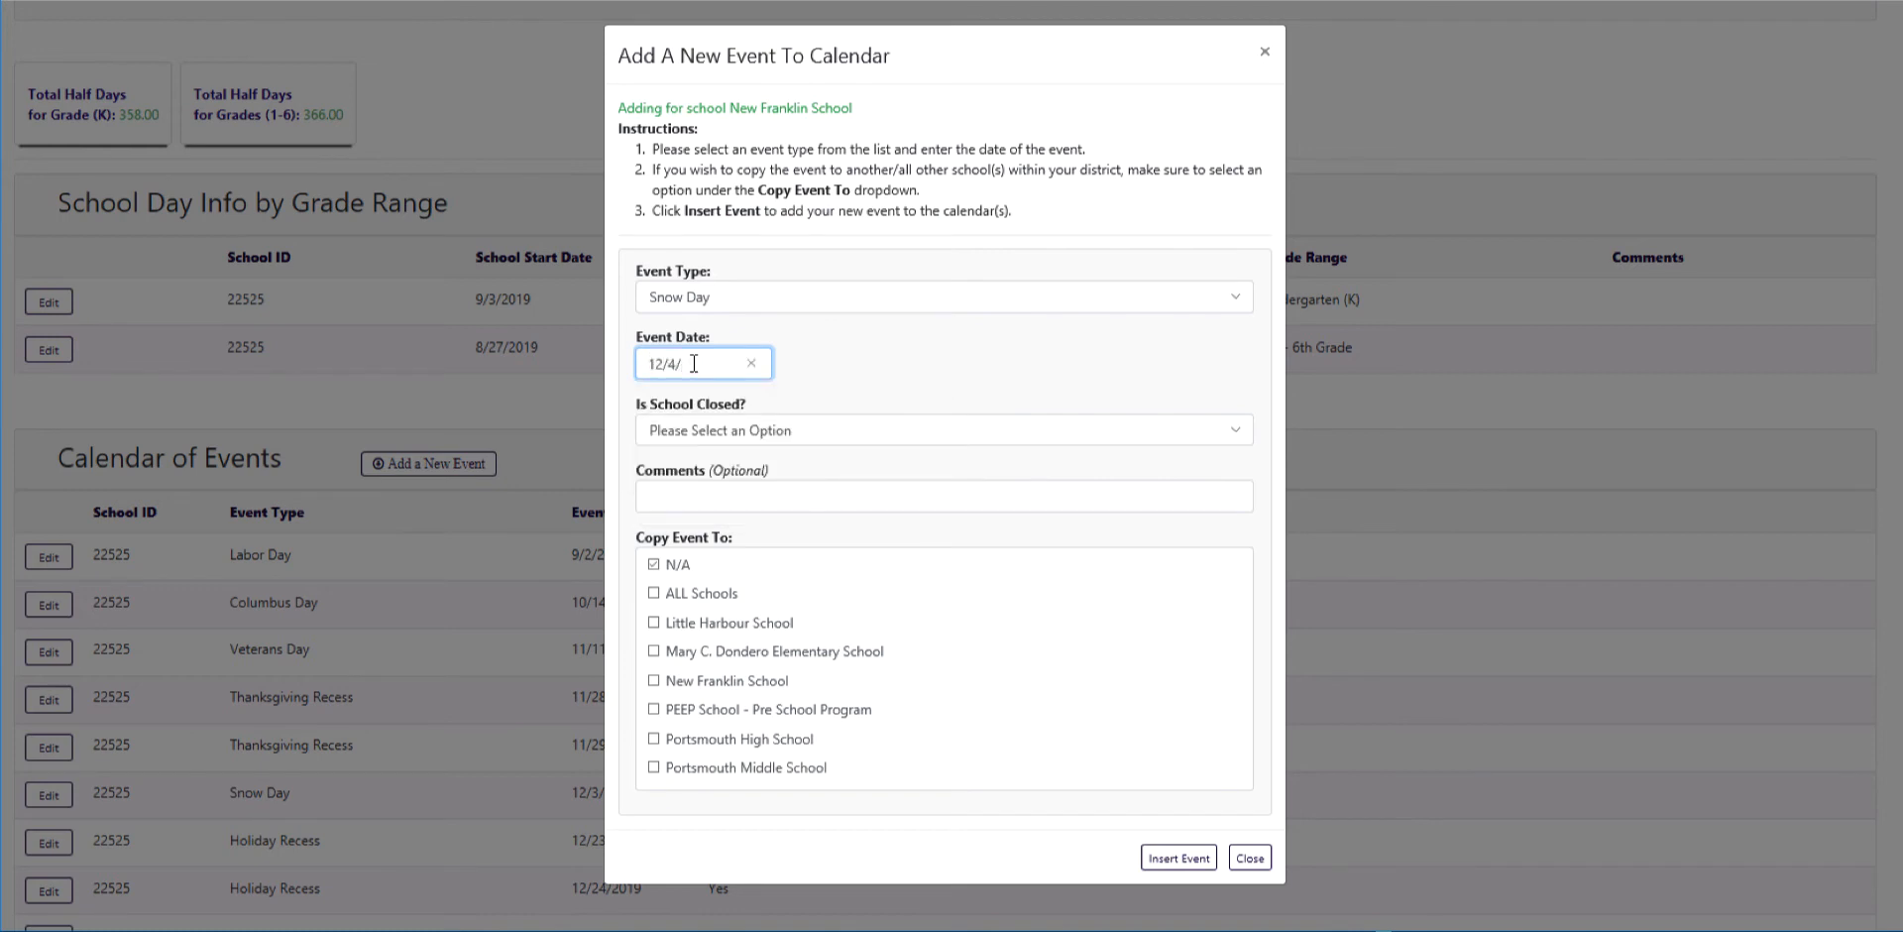
{"action": "type", "text": "2019"}
Step: Mark the school as closed for the event, choose New Franklin School as the copy target, and insert the event
{"action": "left_click", "coordinate": [715, 426]}
{"action": "left_click", "coordinate": [686, 464]}
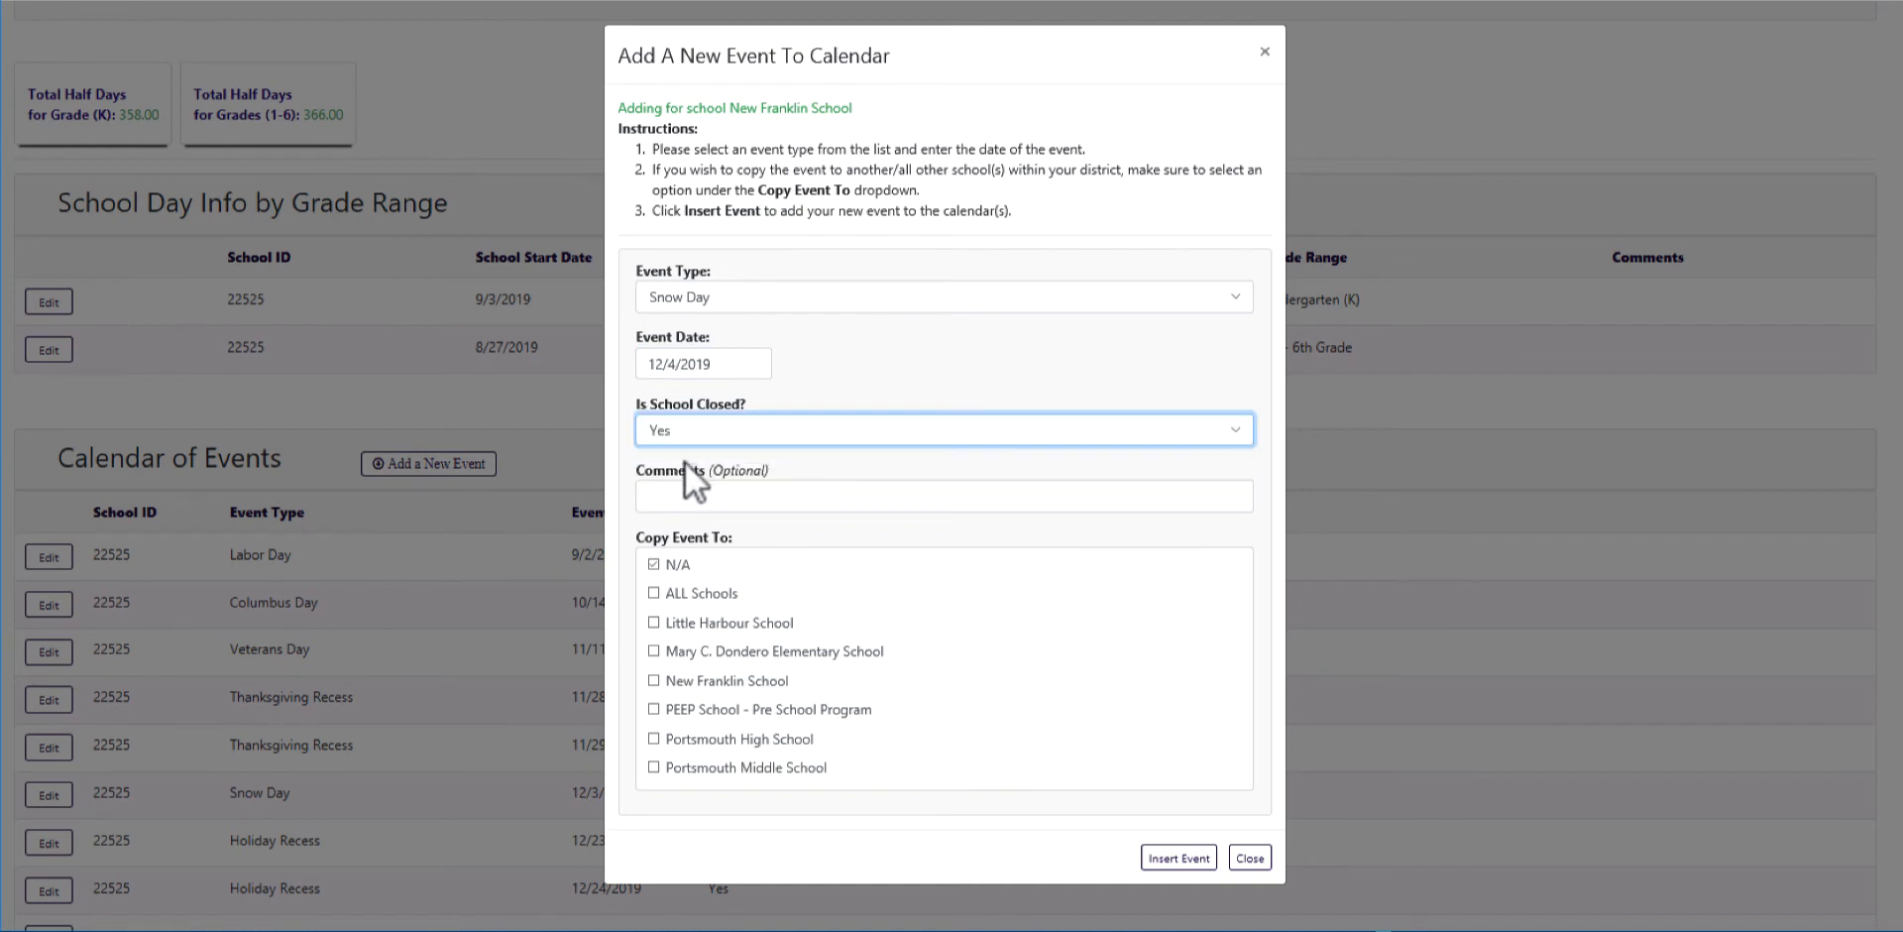
{"action": "left_click", "coordinate": [646, 681]}
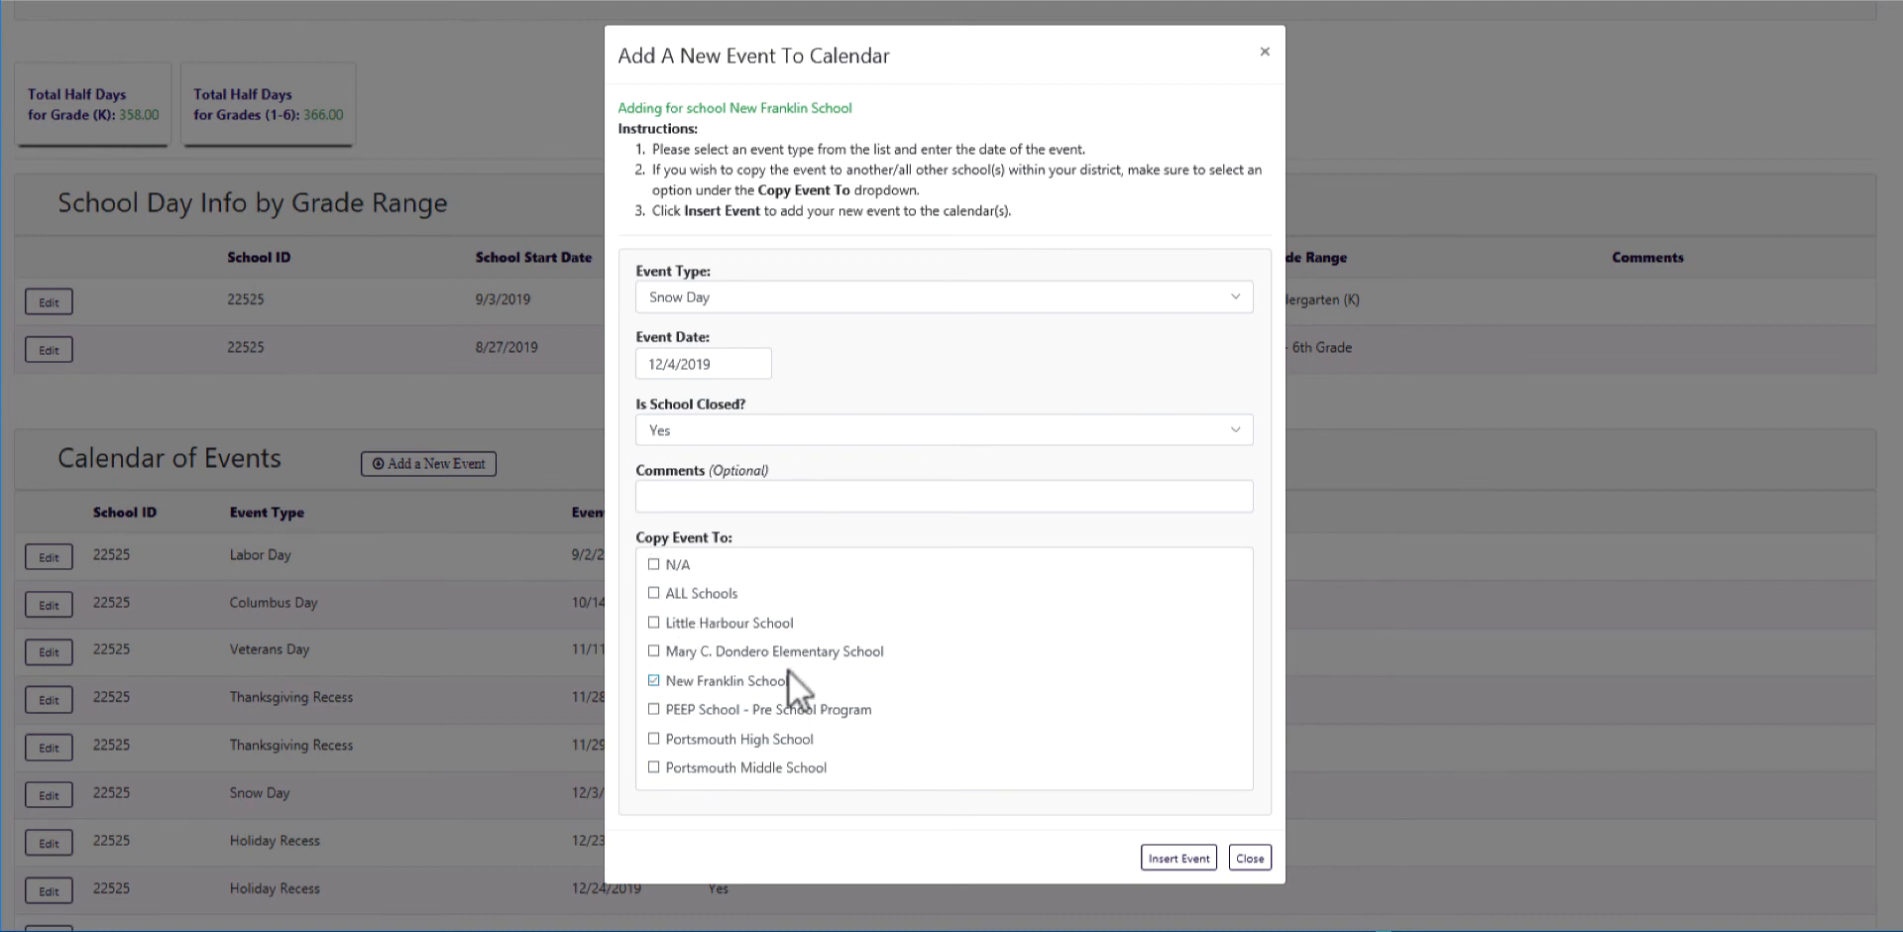
{"action": "left_click", "coordinate": [1159, 854]}
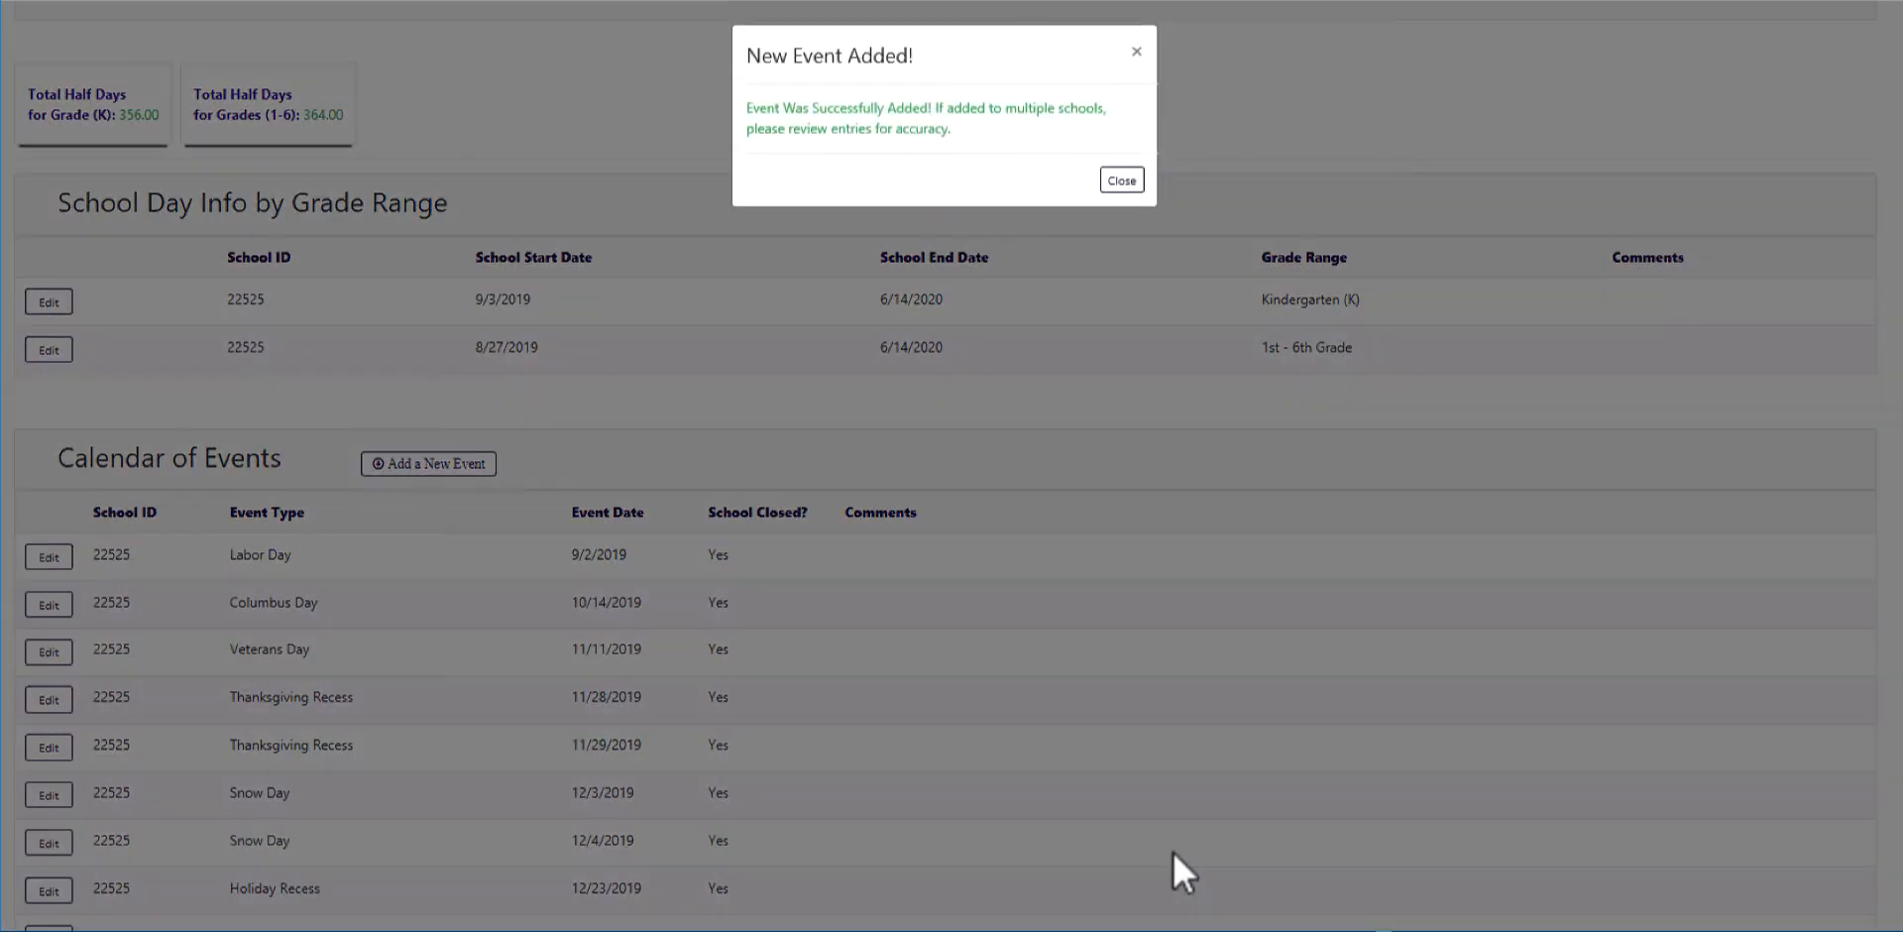
{"action": "left_click", "coordinate": [1112, 183]}
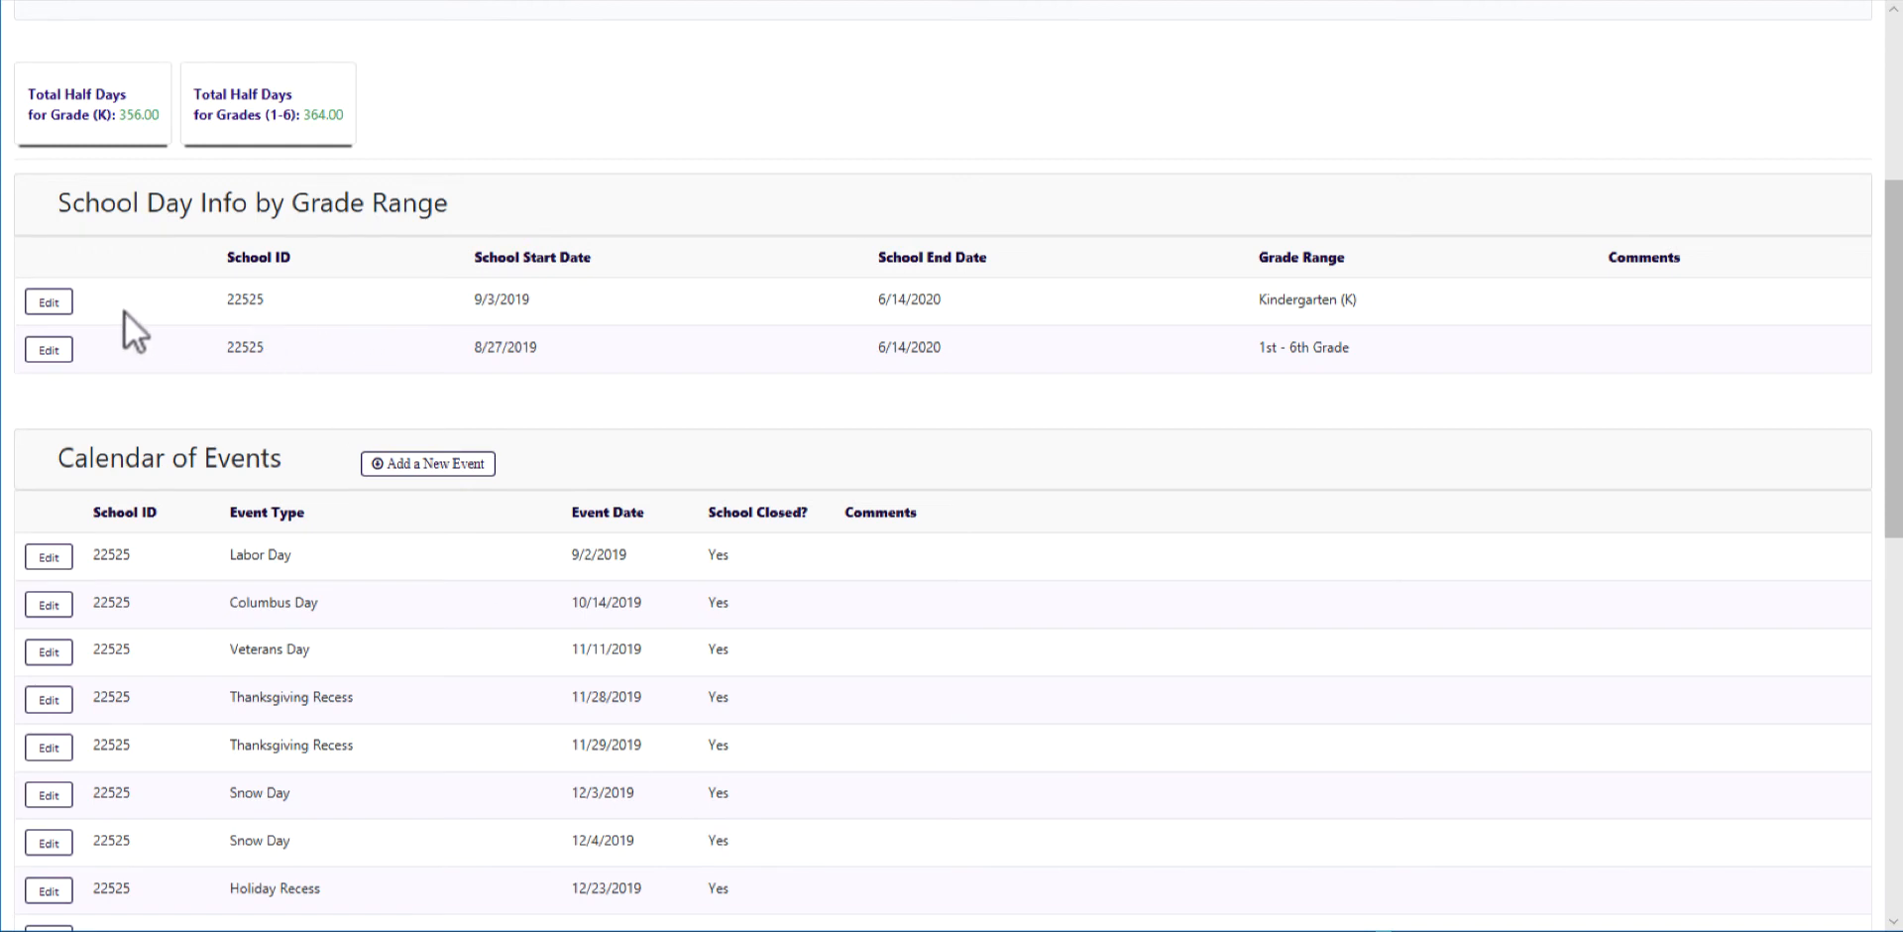
Step: Set the Kindergarten (K) school end date to 6/16/2020 and save the row
{"action": "left_click", "coordinate": [40, 302]}
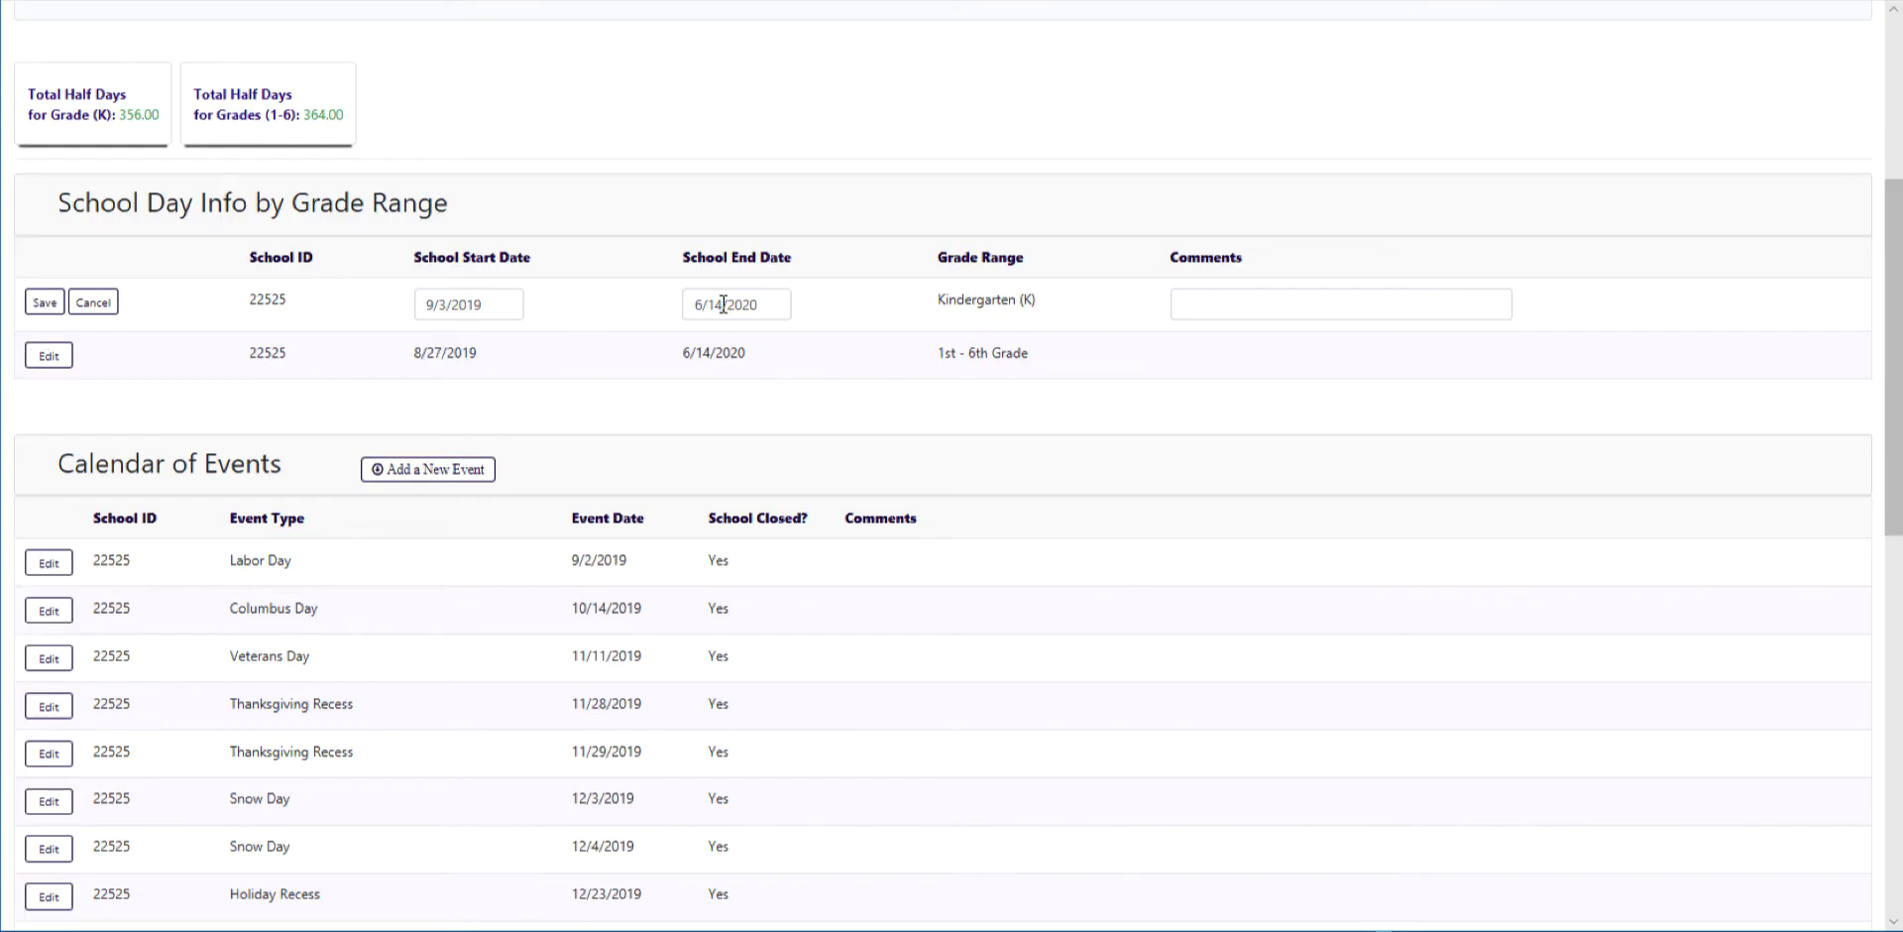
{"action": "left_click", "coordinate": [717, 302]}
{"action": "left_click_drag", "start_coordinate": [710, 352], "coordinate": [703, 352]}
{"action": "left_click", "coordinate": [33, 303]}
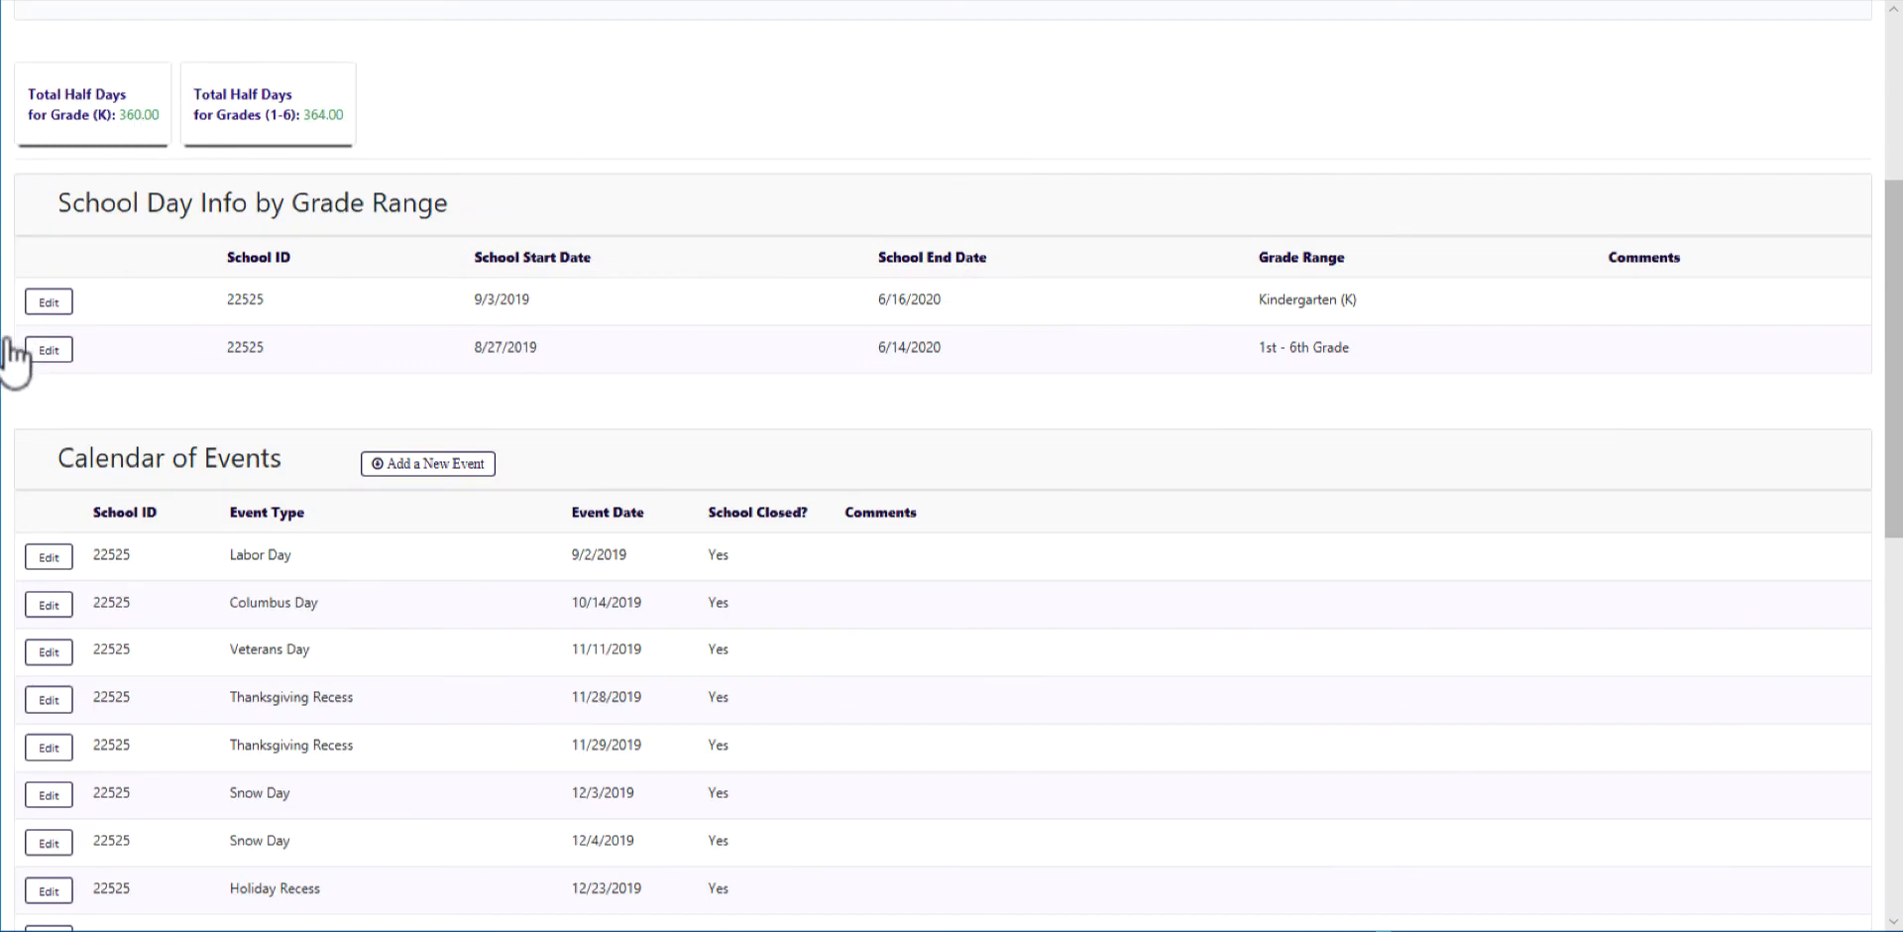
Step: Set the 1st - 6th Grade school end date to 6/16/2020 and save the row
{"action": "left_click", "coordinate": [40, 349]}
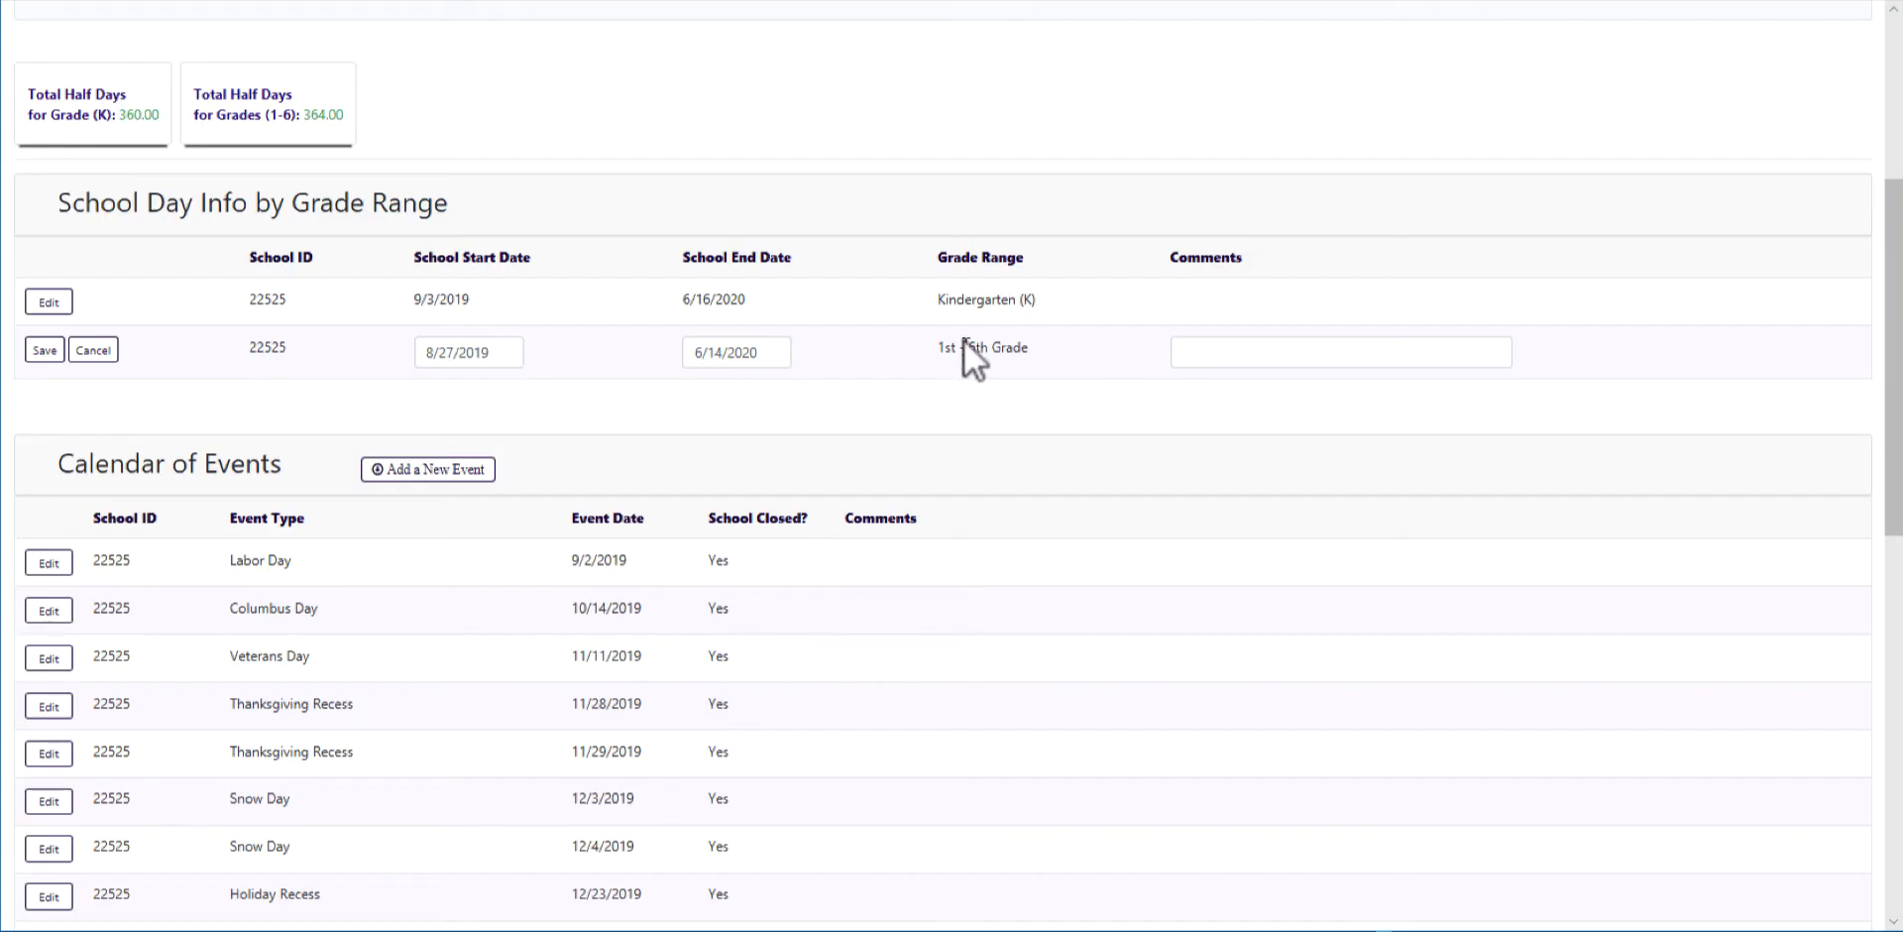
{"action": "left_click_drag", "start_coordinate": [713, 354], "coordinate": [721, 354]}
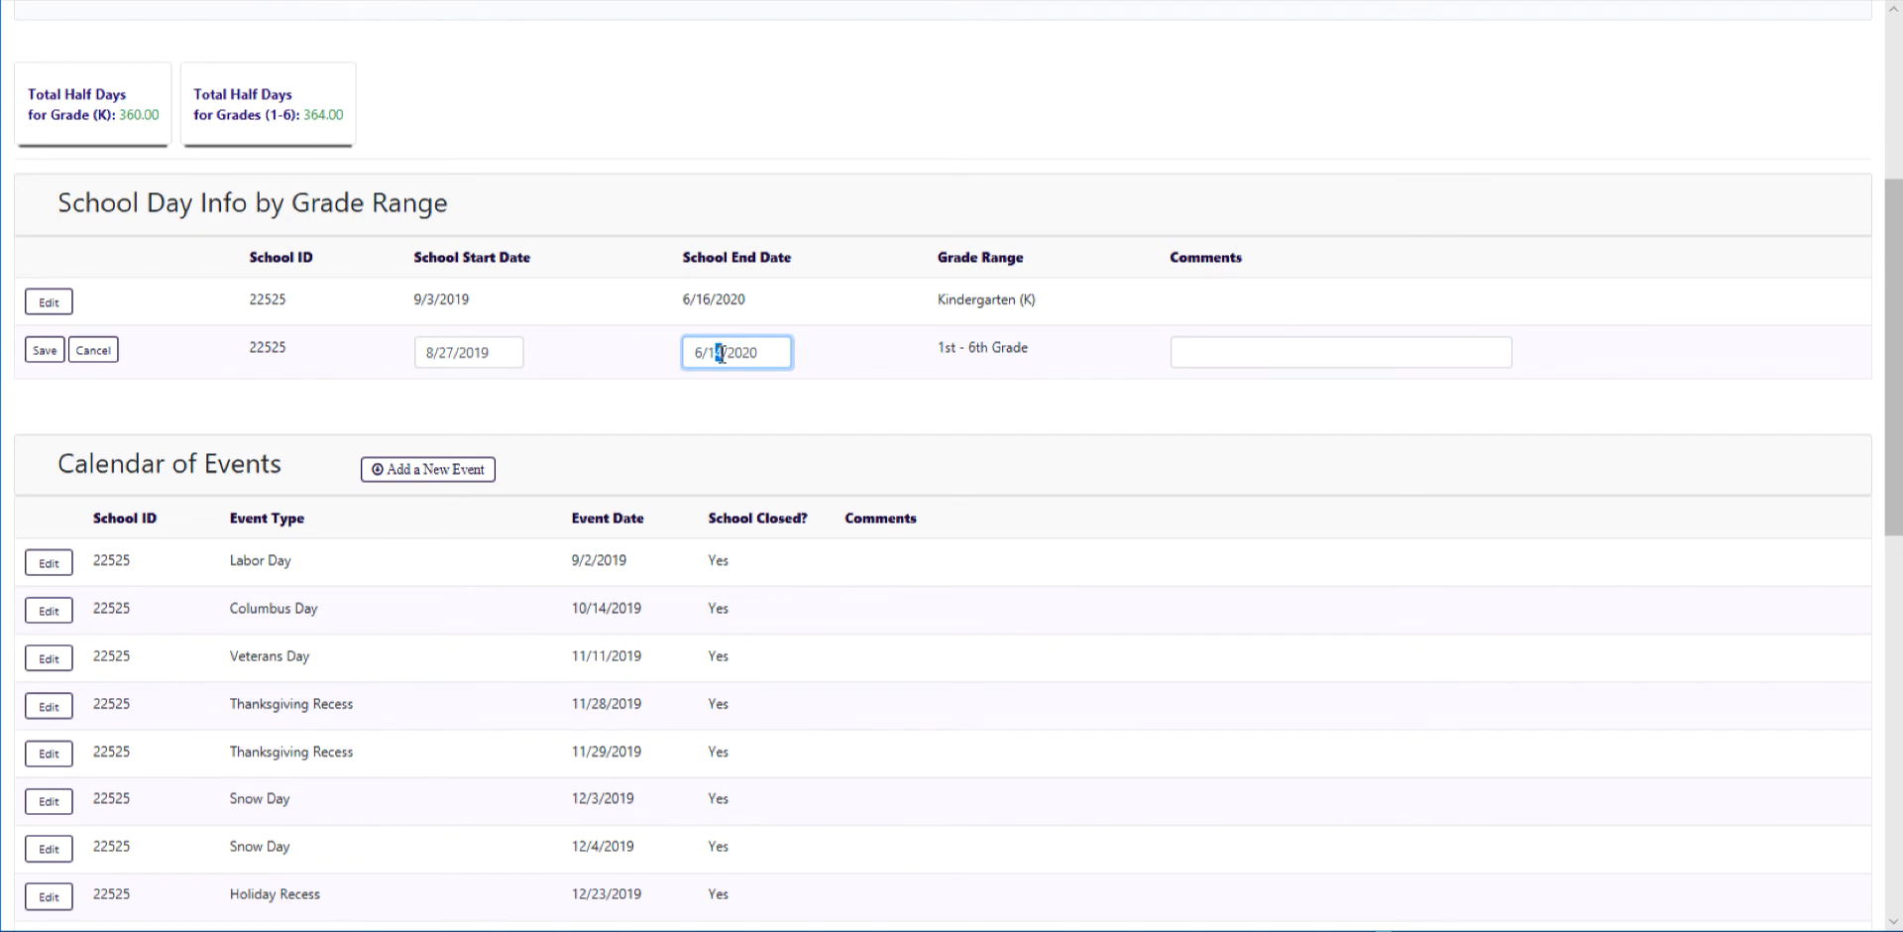
{"action": "type", "text": "6"}
{"action": "left_click", "coordinate": [30, 349]}
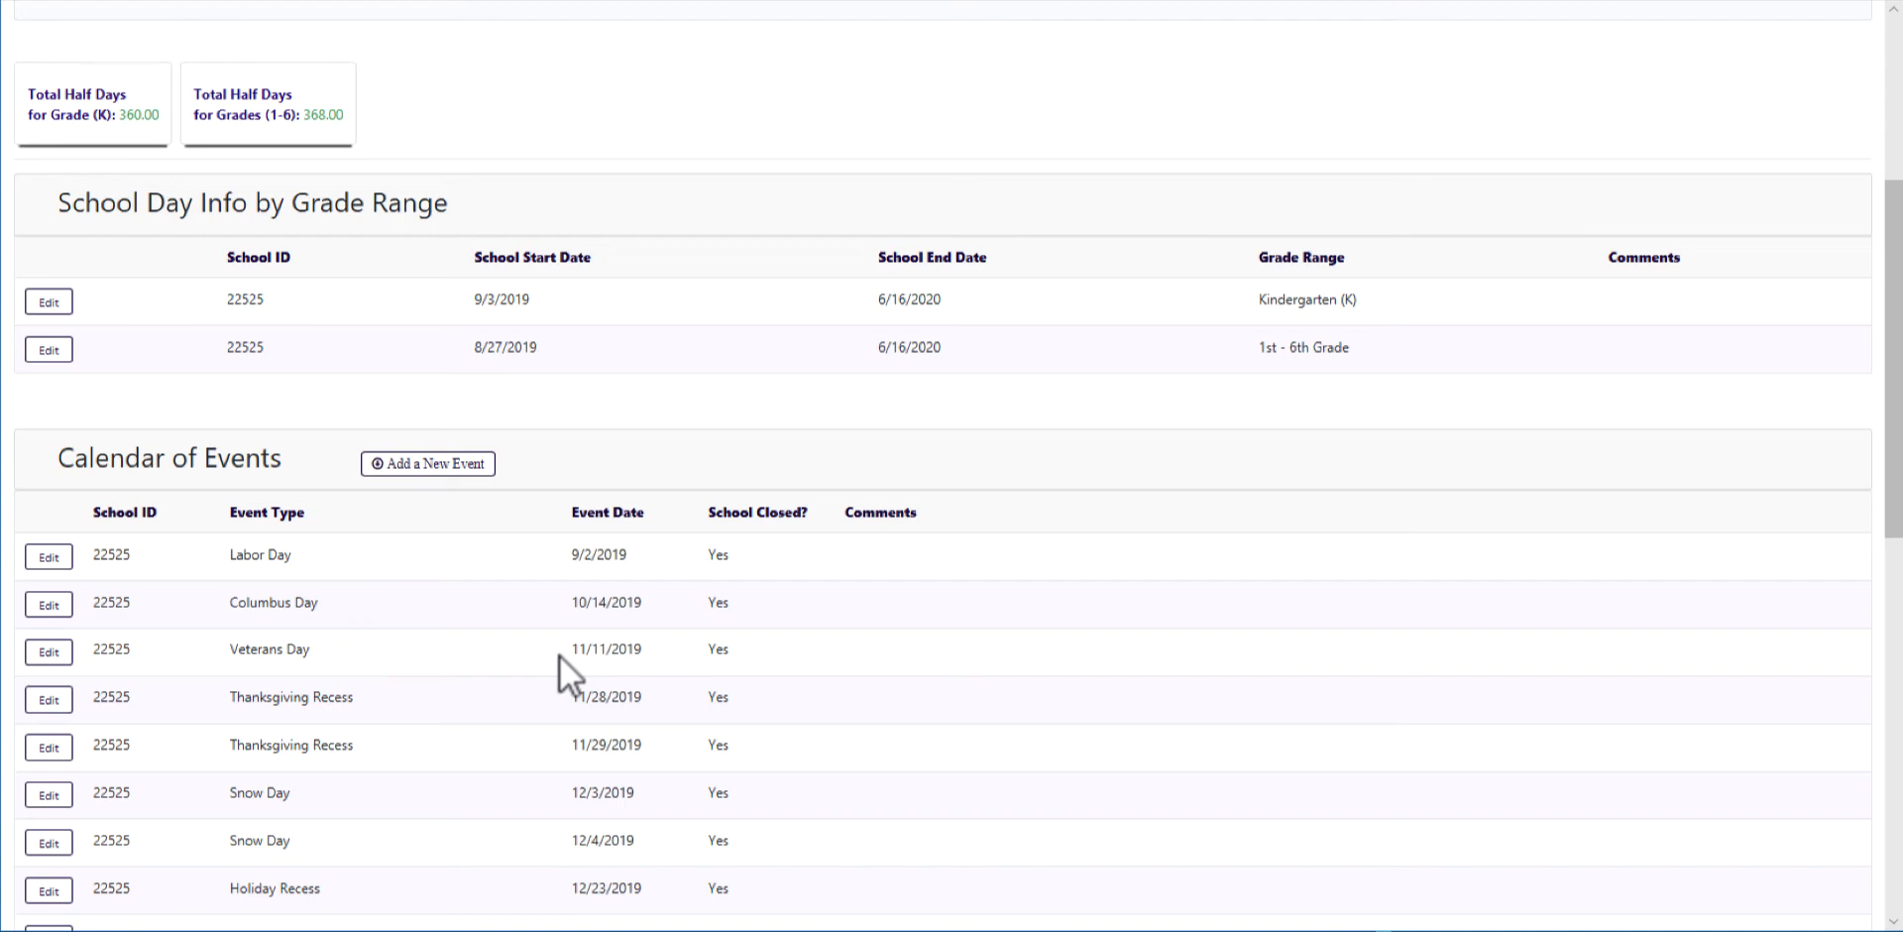
{"action": "scroll", "coordinate": [561, 656], "scroll_direction": "up", "scroll_amount": 3}
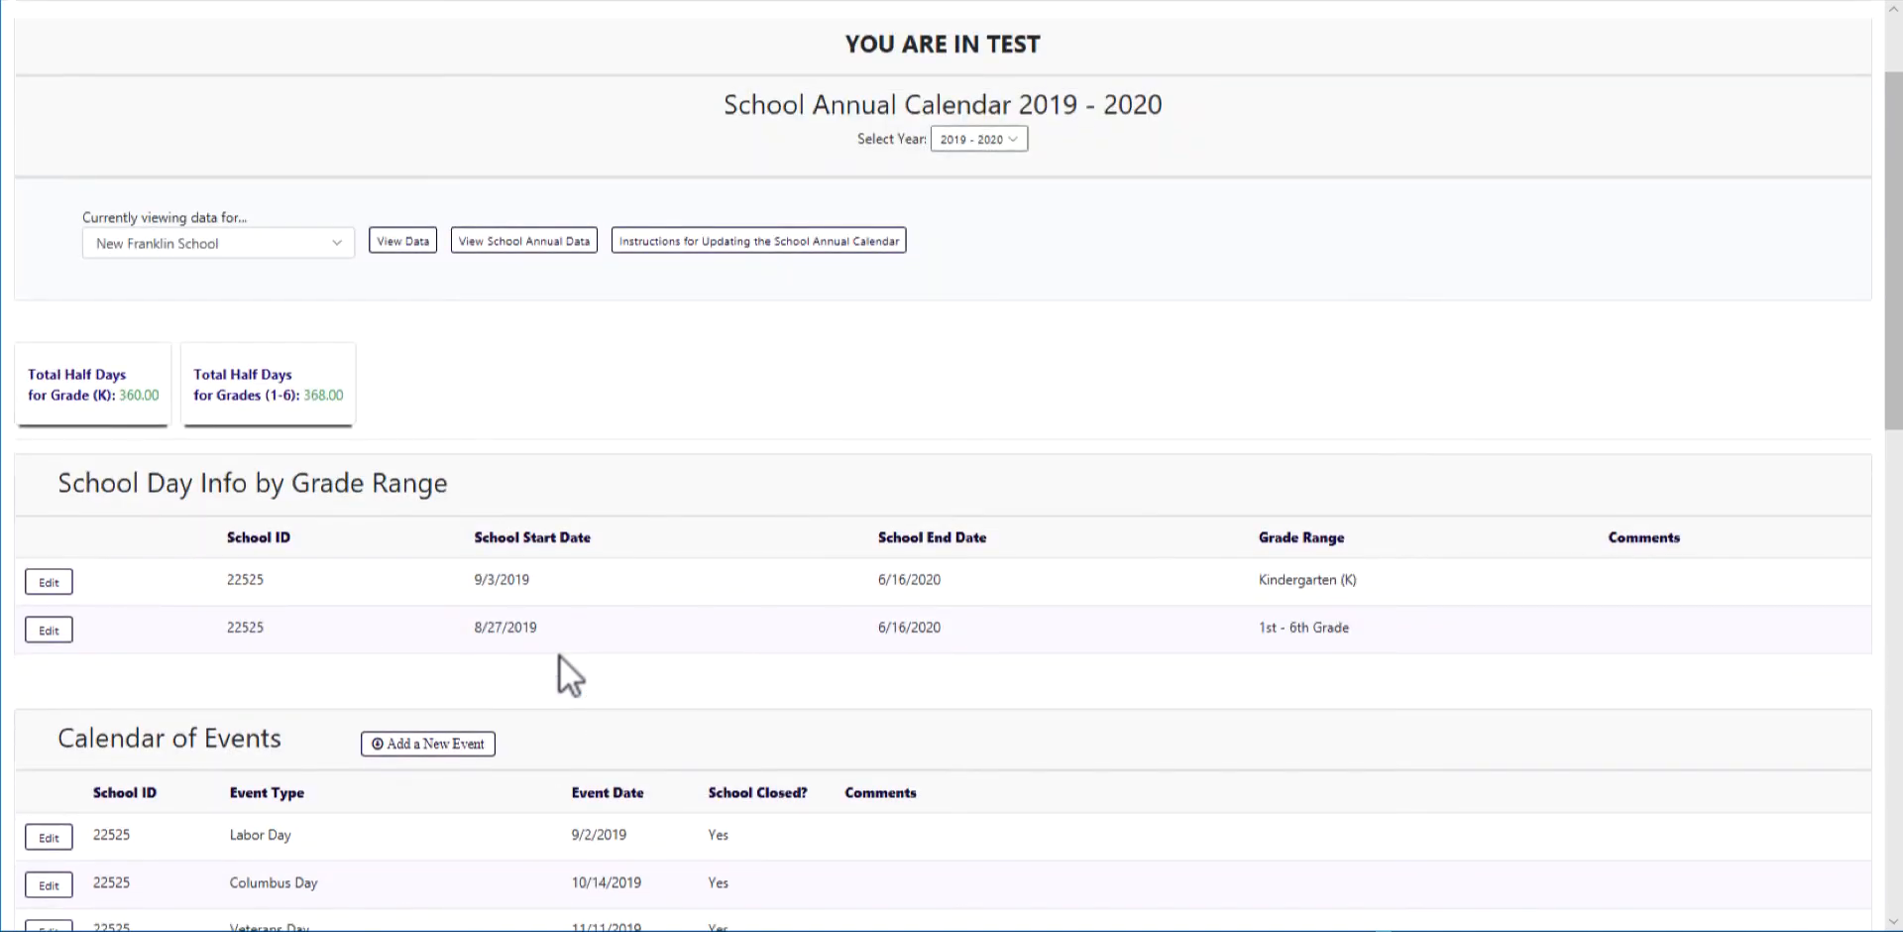
{"action": "scroll", "coordinate": [561, 676], "scroll_direction": "up", "scroll_amount": 2}
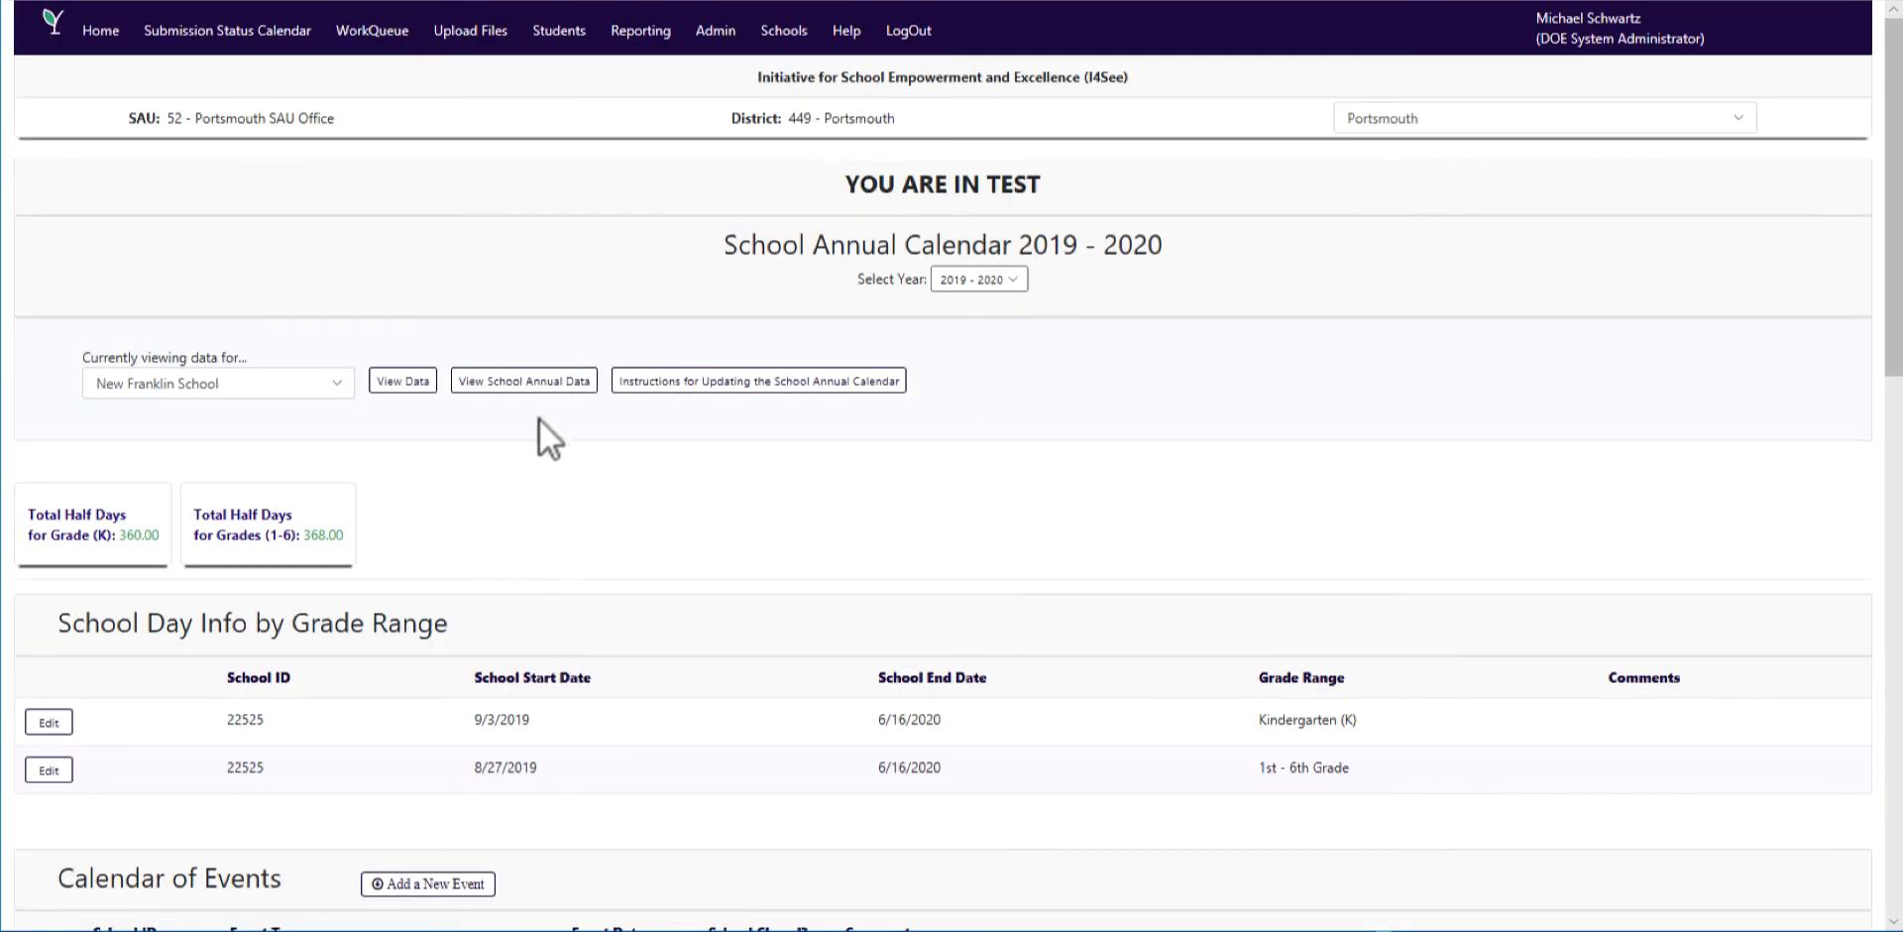
{"action": "left_click", "coordinate": [504, 382]}
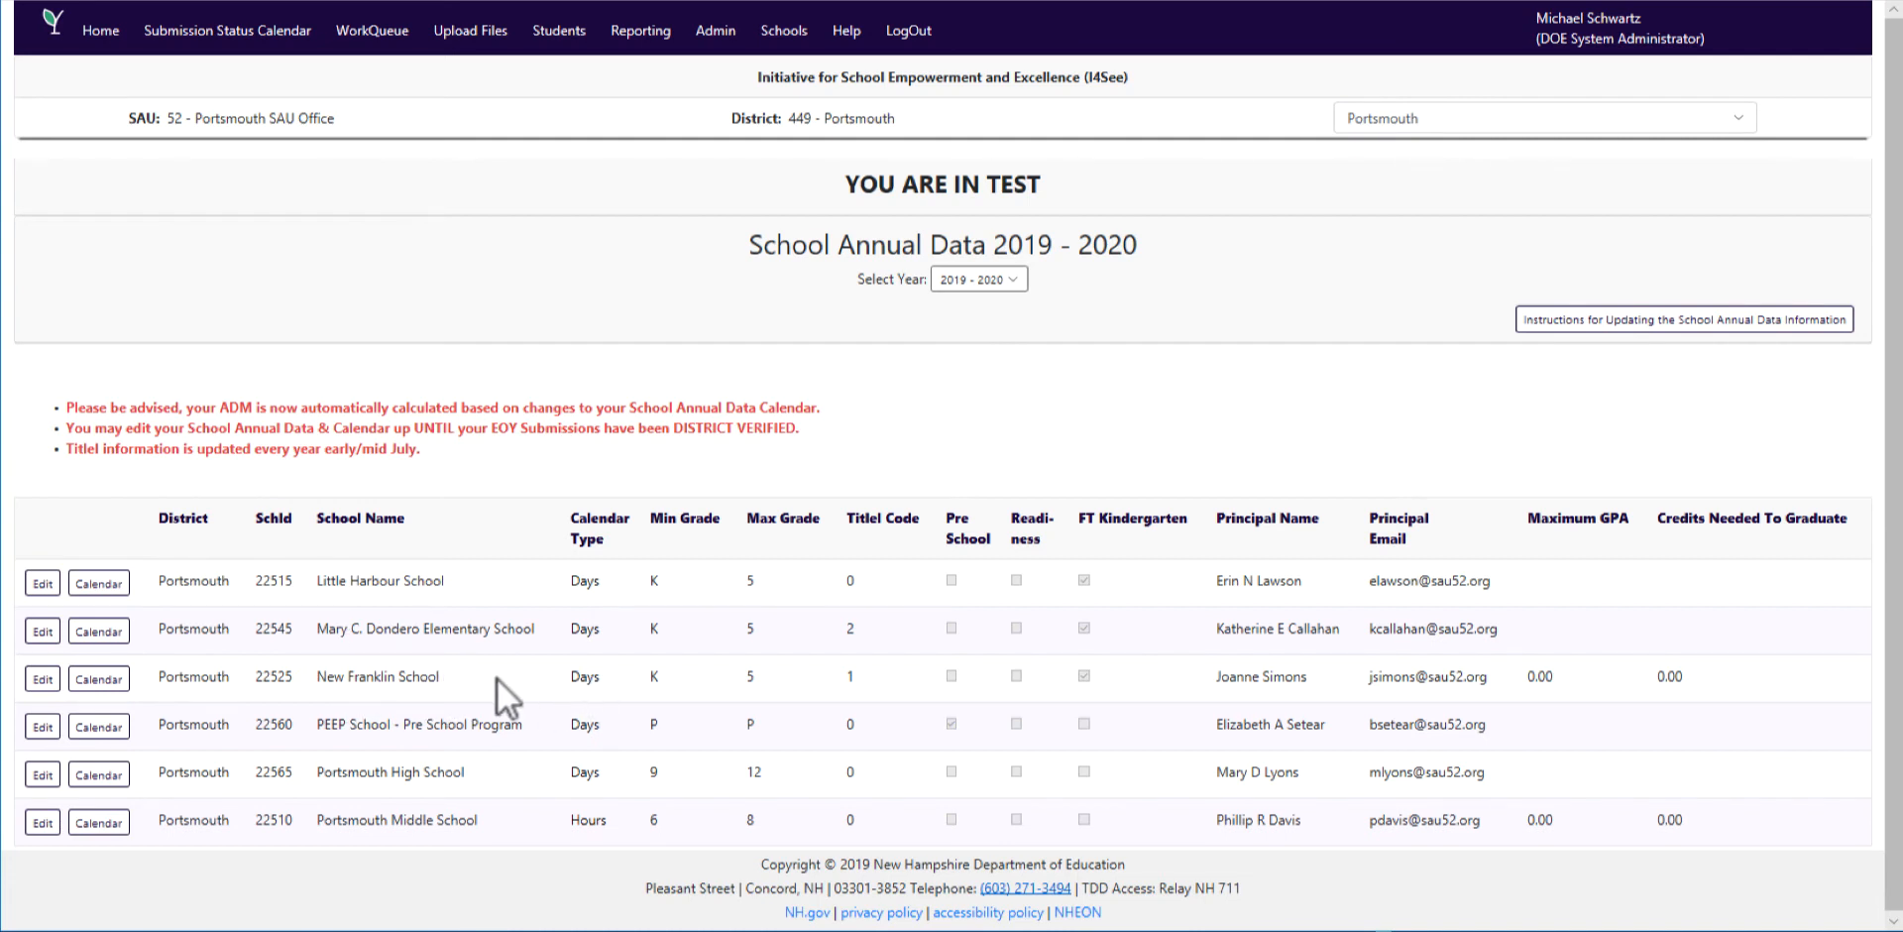
{"action": "left_click", "coordinate": [94, 678]}
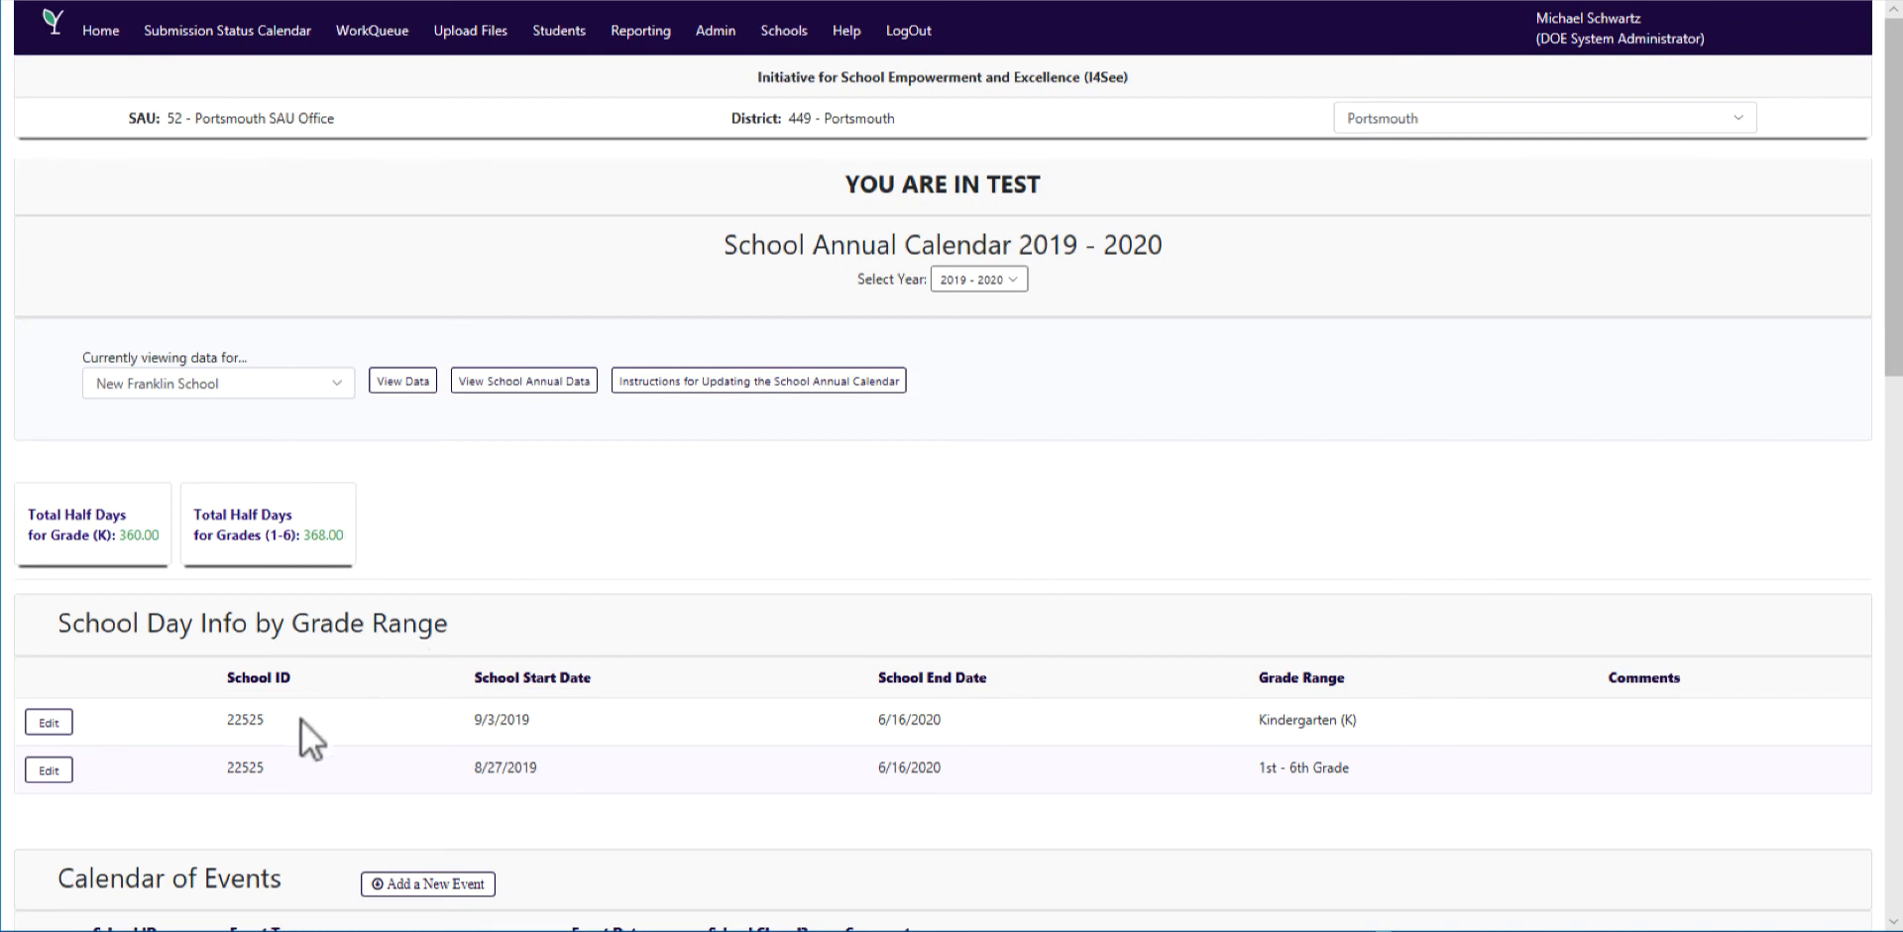
{"action": "left_click", "coordinate": [523, 381]}
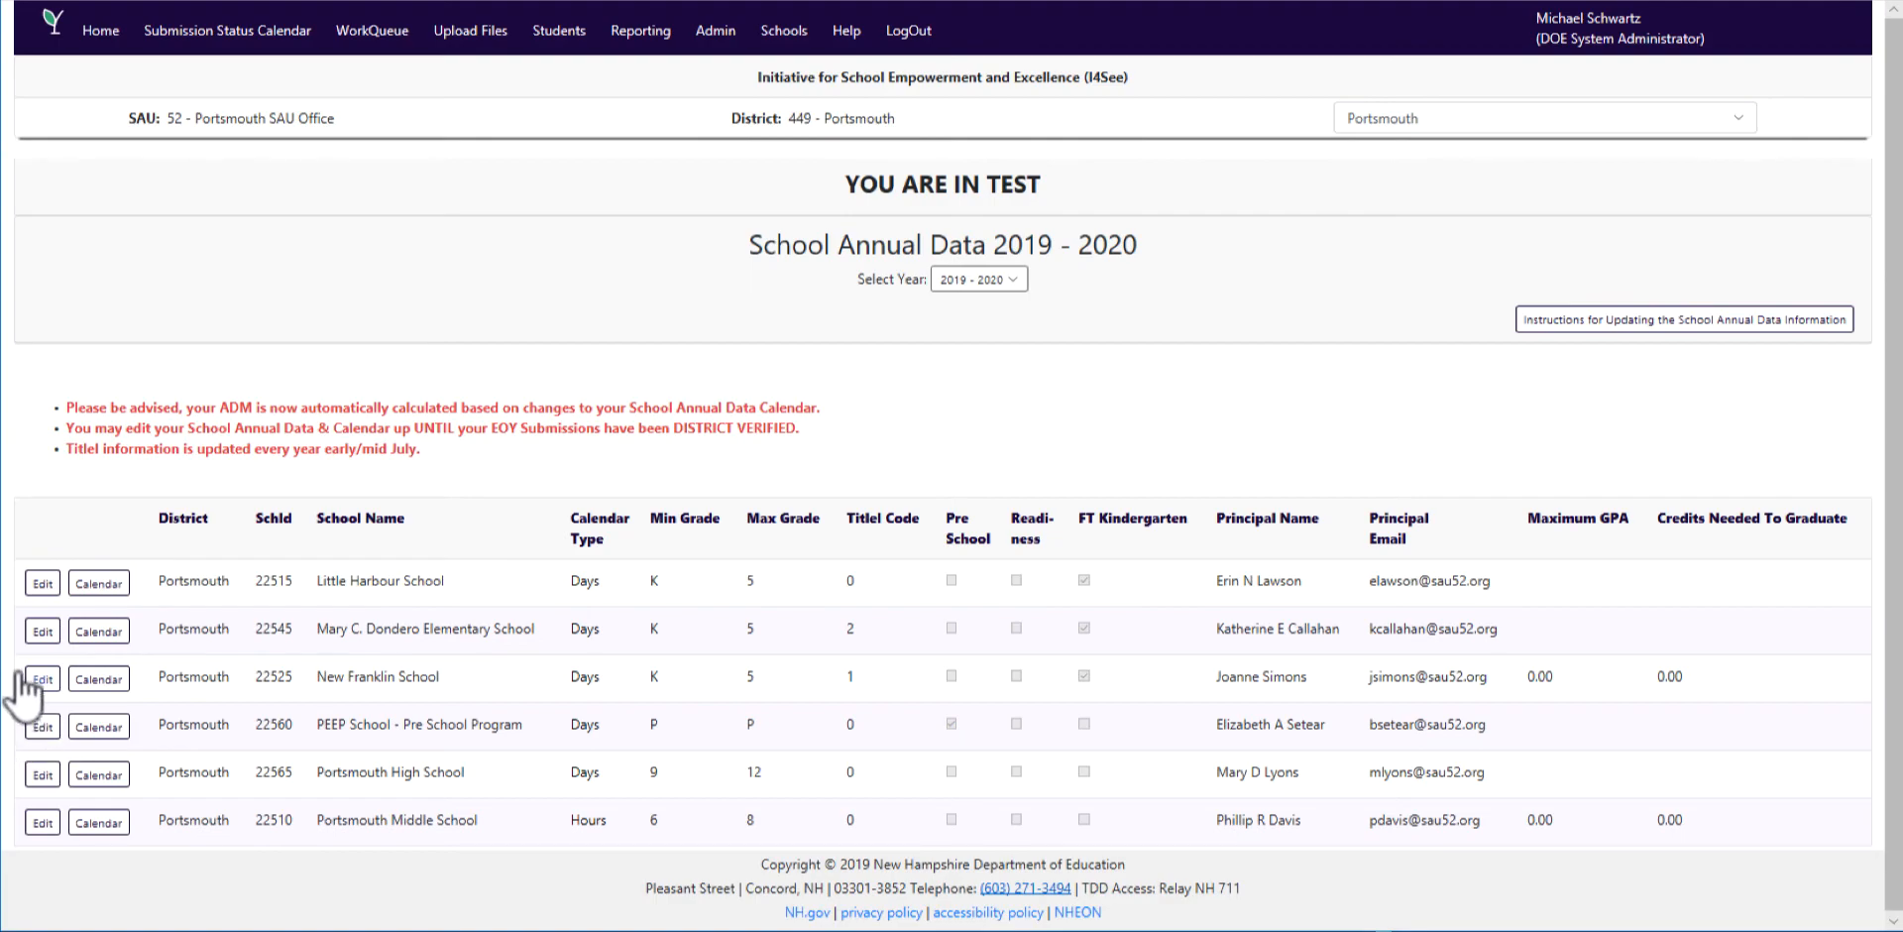
{"action": "left_click", "coordinate": [32, 678]}
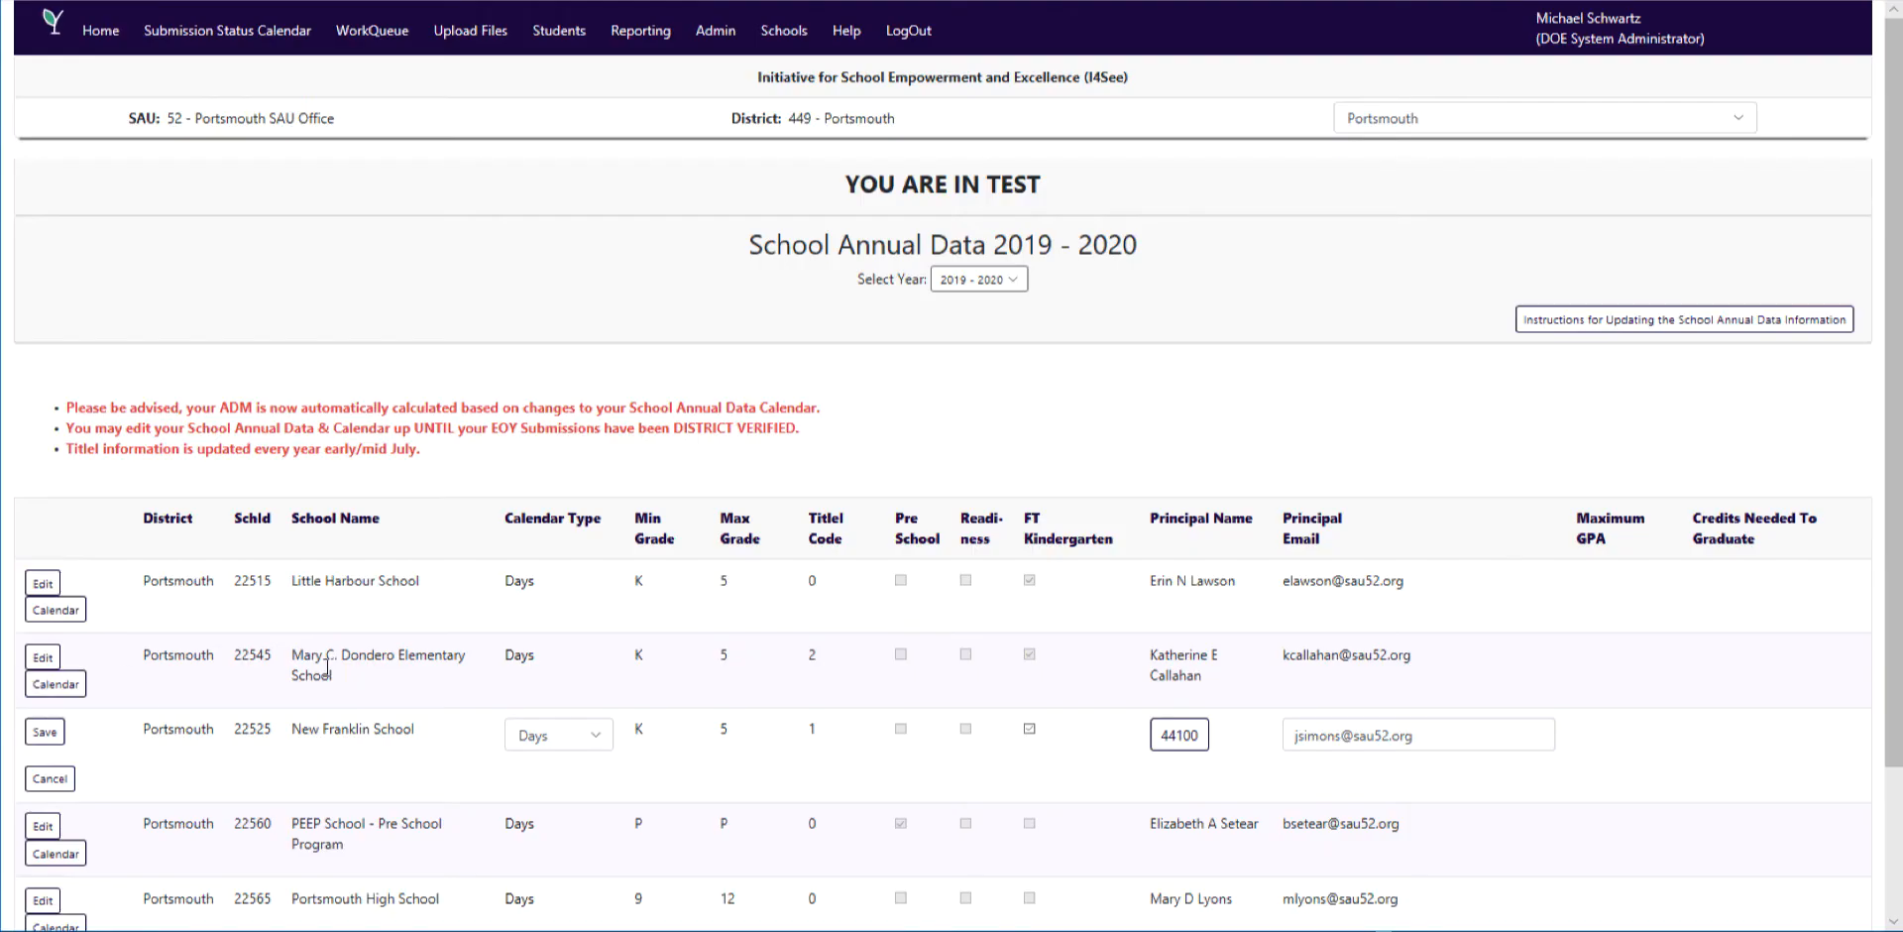
{"action": "left_click", "coordinate": [593, 731]}
{"action": "left_click", "coordinate": [29, 731]}
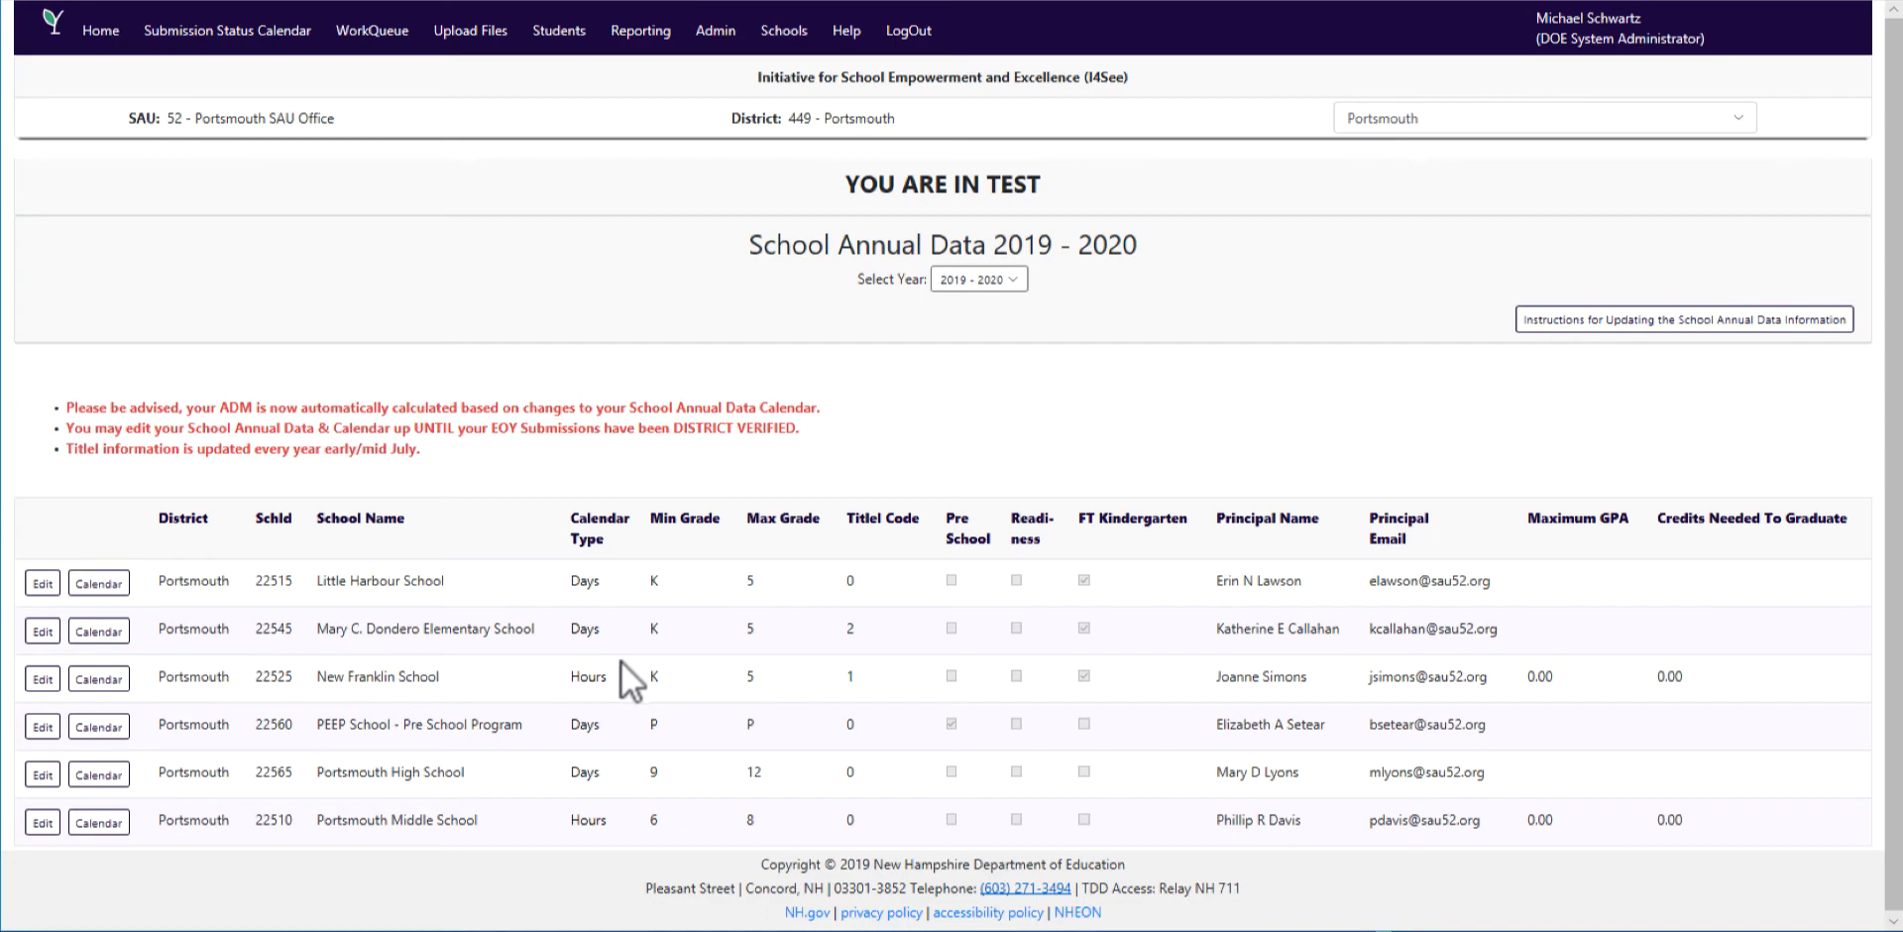
Step: Open New Franklin School's hours-based calendar and examine the instruction hours by grade range and the calendar of events
{"action": "left_click", "coordinate": [89, 678]}
{"action": "scroll", "coordinate": [526, 481], "scroll_direction": "down", "scroll_amount": 4}
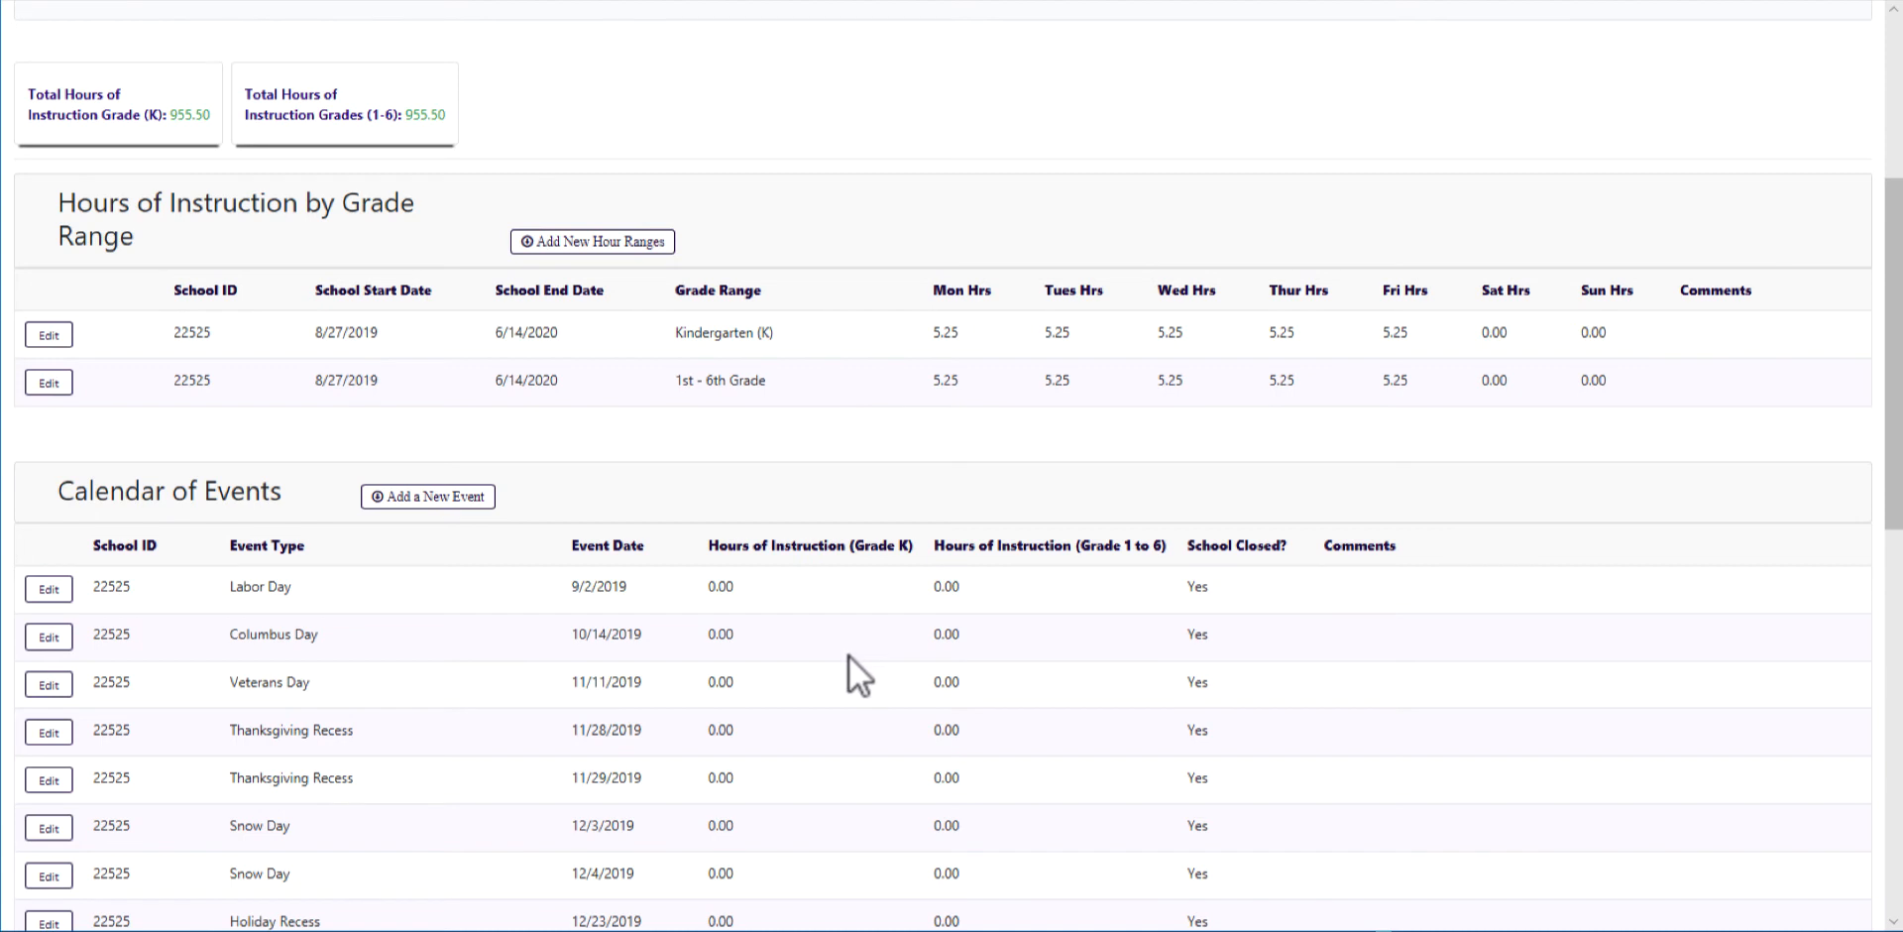
{"action": "scroll", "coordinate": [848, 656], "scroll_direction": "down", "scroll_amount": 2}
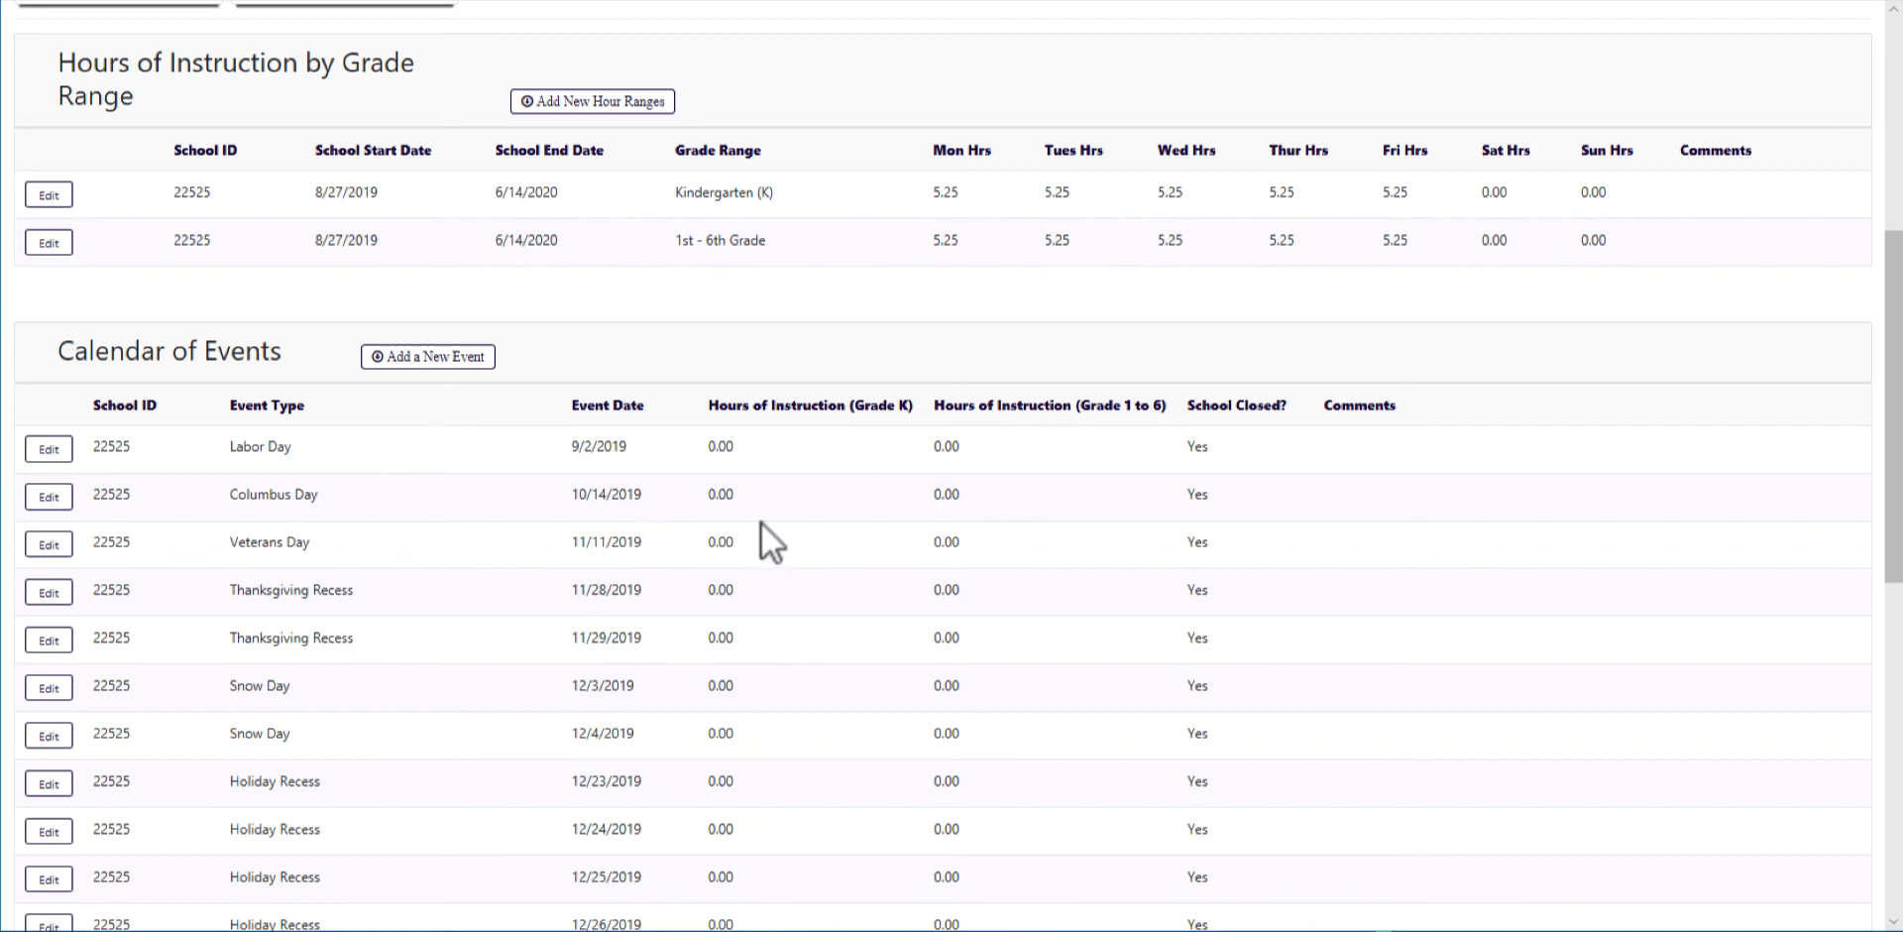
Step: Open the Kindergarten instruction hours row for editing and set its Monday hours to 4.75
{"action": "scroll", "coordinate": [761, 521], "scroll_direction": "up", "scroll_amount": 2}
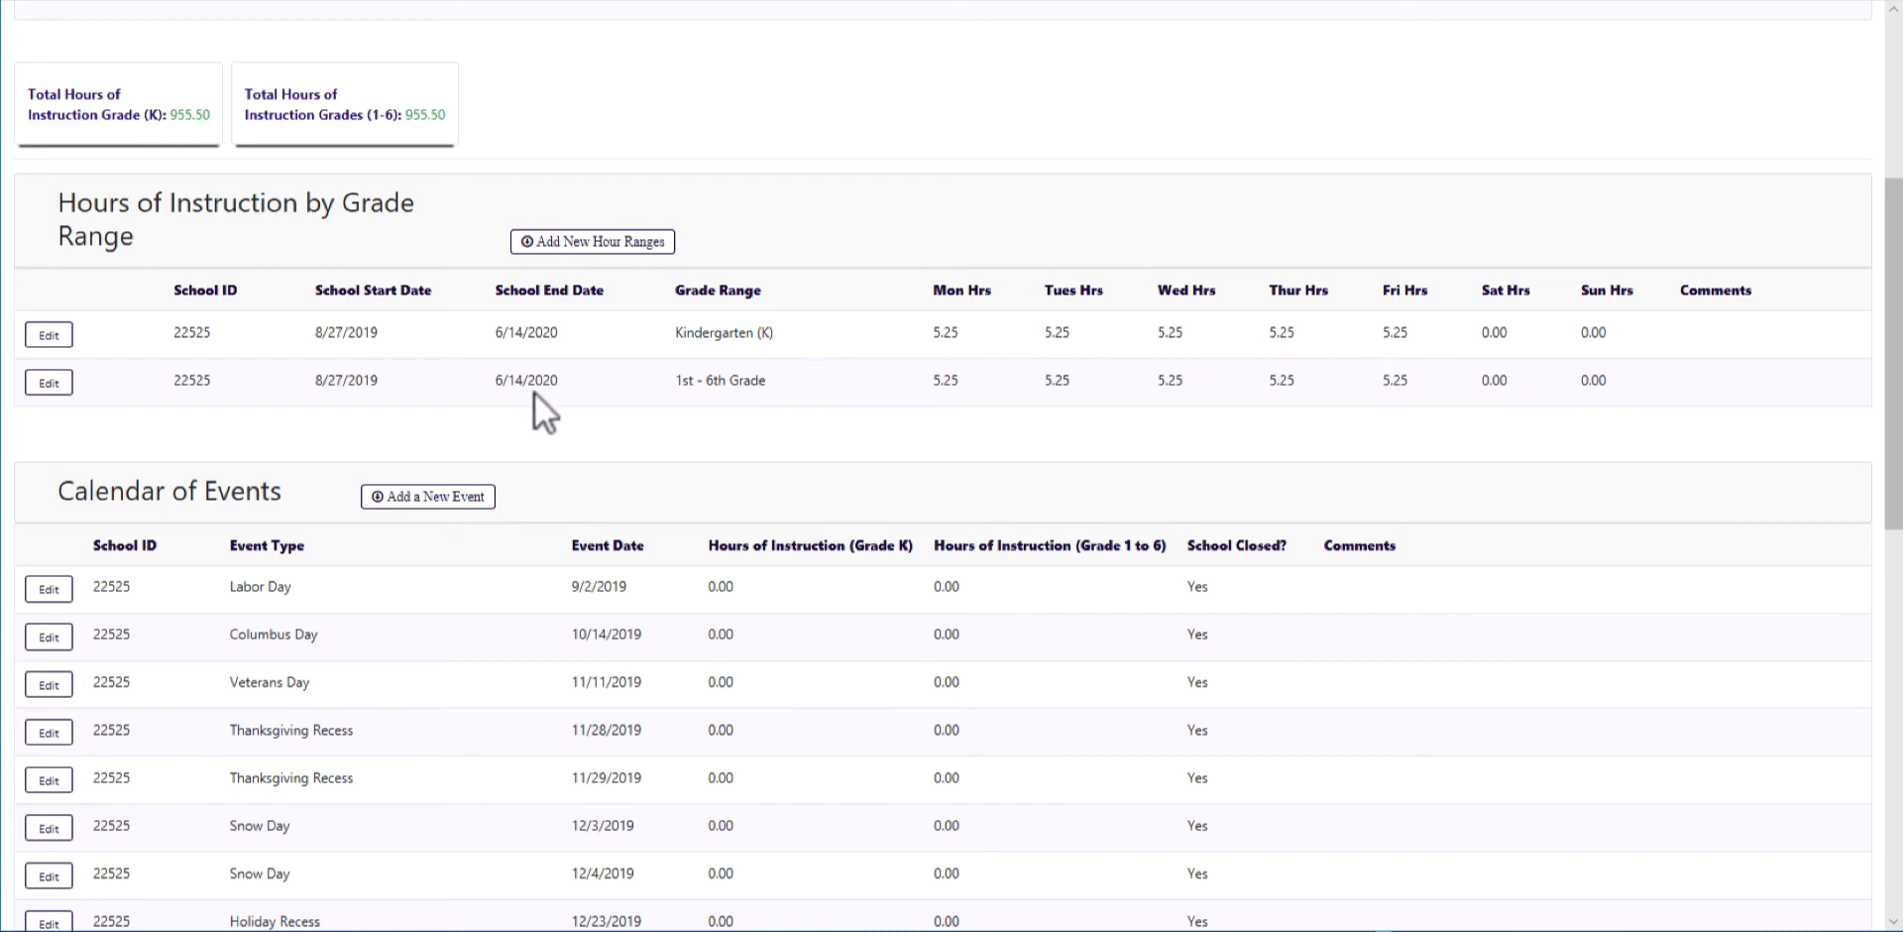
{"action": "left_click", "coordinate": [44, 335]}
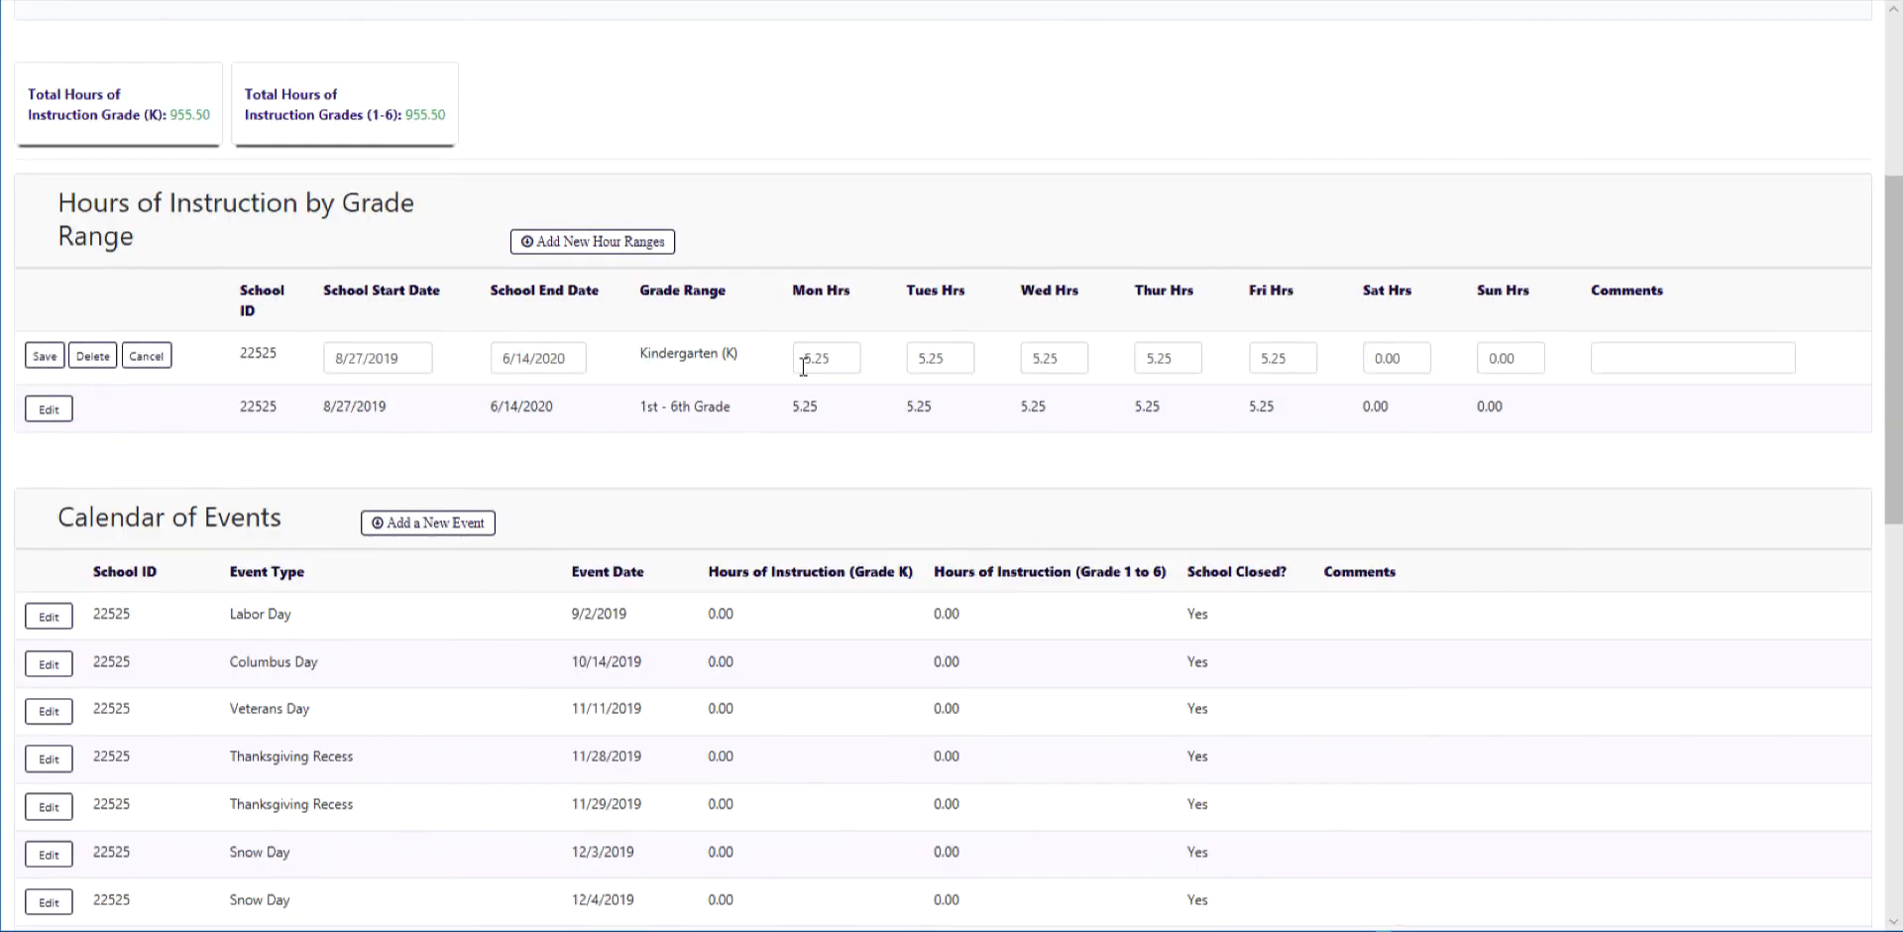
{"action": "left_click_drag", "start_coordinate": [807, 359], "coordinate": [793, 349]}
{"action": "type", "text": "4"}
{"action": "left_click", "coordinate": [918, 357]}
{"action": "key", "text": "shift+Right"}
{"action": "type", "text": "4"}
{"action": "left_click", "coordinate": [1028, 358]}
{"action": "left_click_drag", "start_coordinate": [847, 357], "coordinate": [719, 349]}
{"action": "type", "text": "4.75"}
{"action": "key", "text": "Tab"}
Step: Copy the Kindergarten Monday value of 4.75 hours to Tuesday and Wednesday
{"action": "key", "text": "shift+Tab"}
{"action": "key", "text": "ctrl+c"}
{"action": "key", "text": "Tab"}
{"action": "key", "text": "ctrl+v"}
{"action": "key", "text": "Tab"}
{"action": "key", "text": "ctrl+v"}
{"action": "key", "text": "Tab"}
{"action": "key", "text": "Tab"}
{"action": "key", "text": "shift+Tab"}
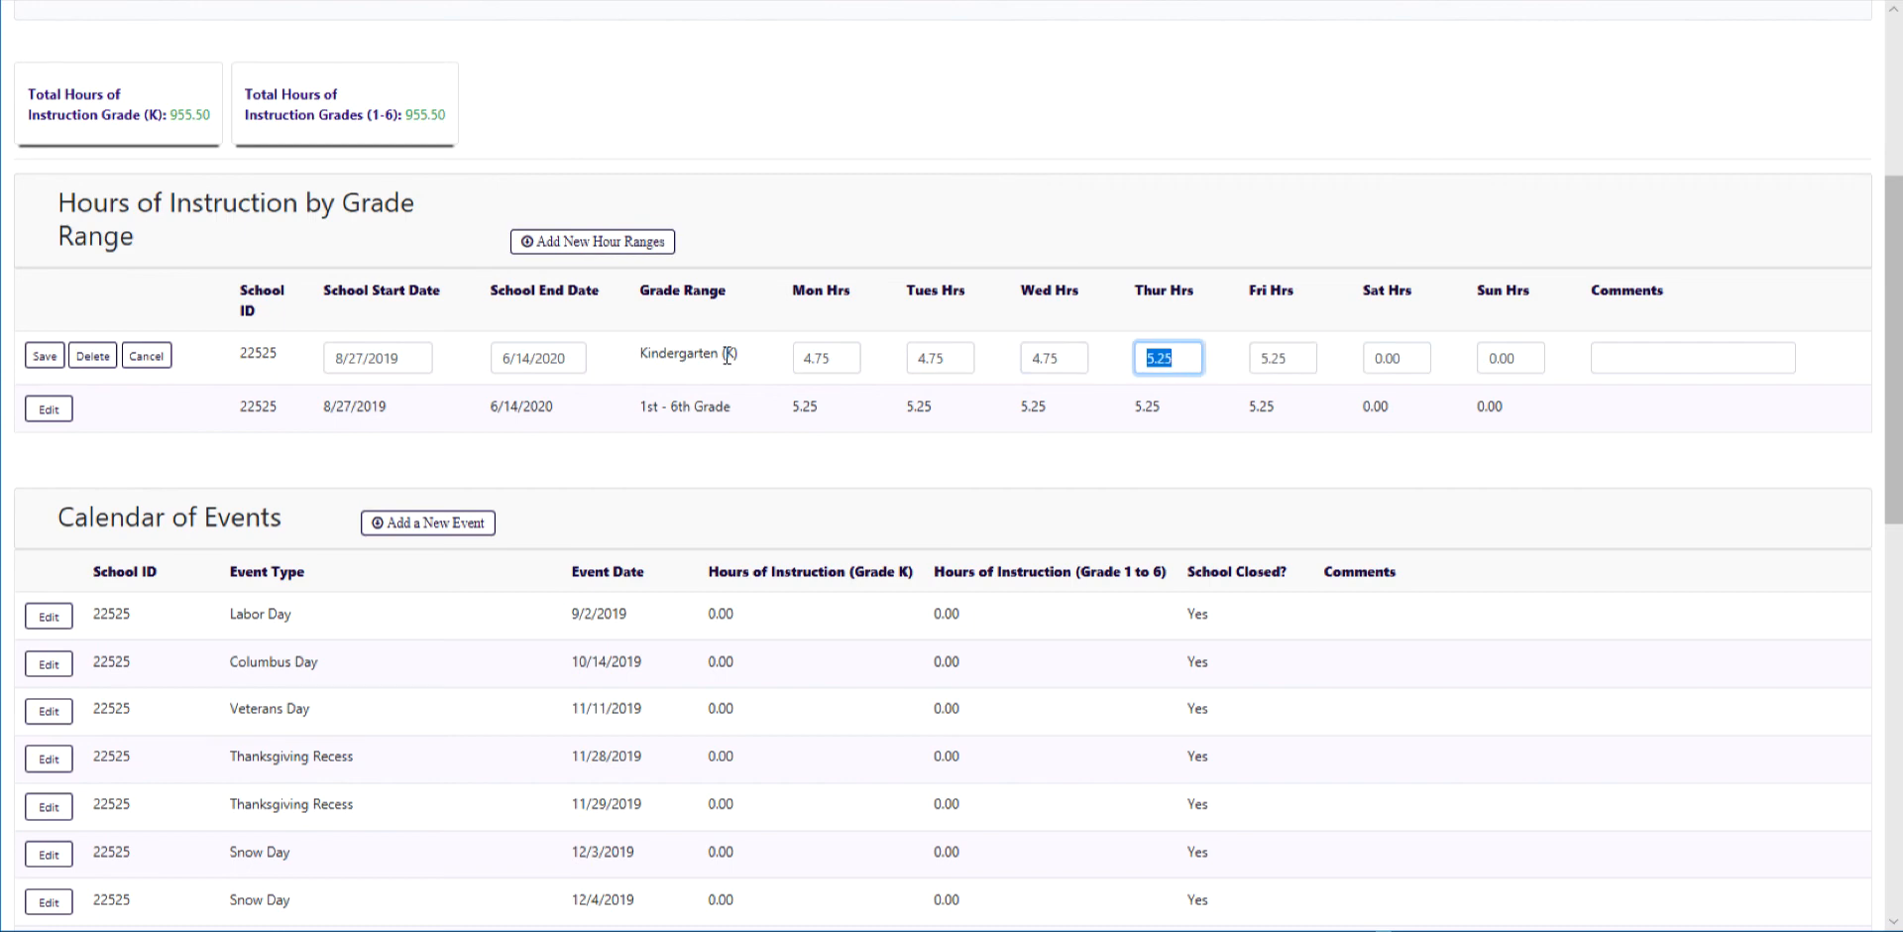
Step: Set the Kindergarten Thursday and Friday hours to 4.75 and save the row
{"action": "key", "text": "ctrl+v"}
{"action": "key", "text": "Tab"}
{"action": "key", "text": "ctrl+v"}
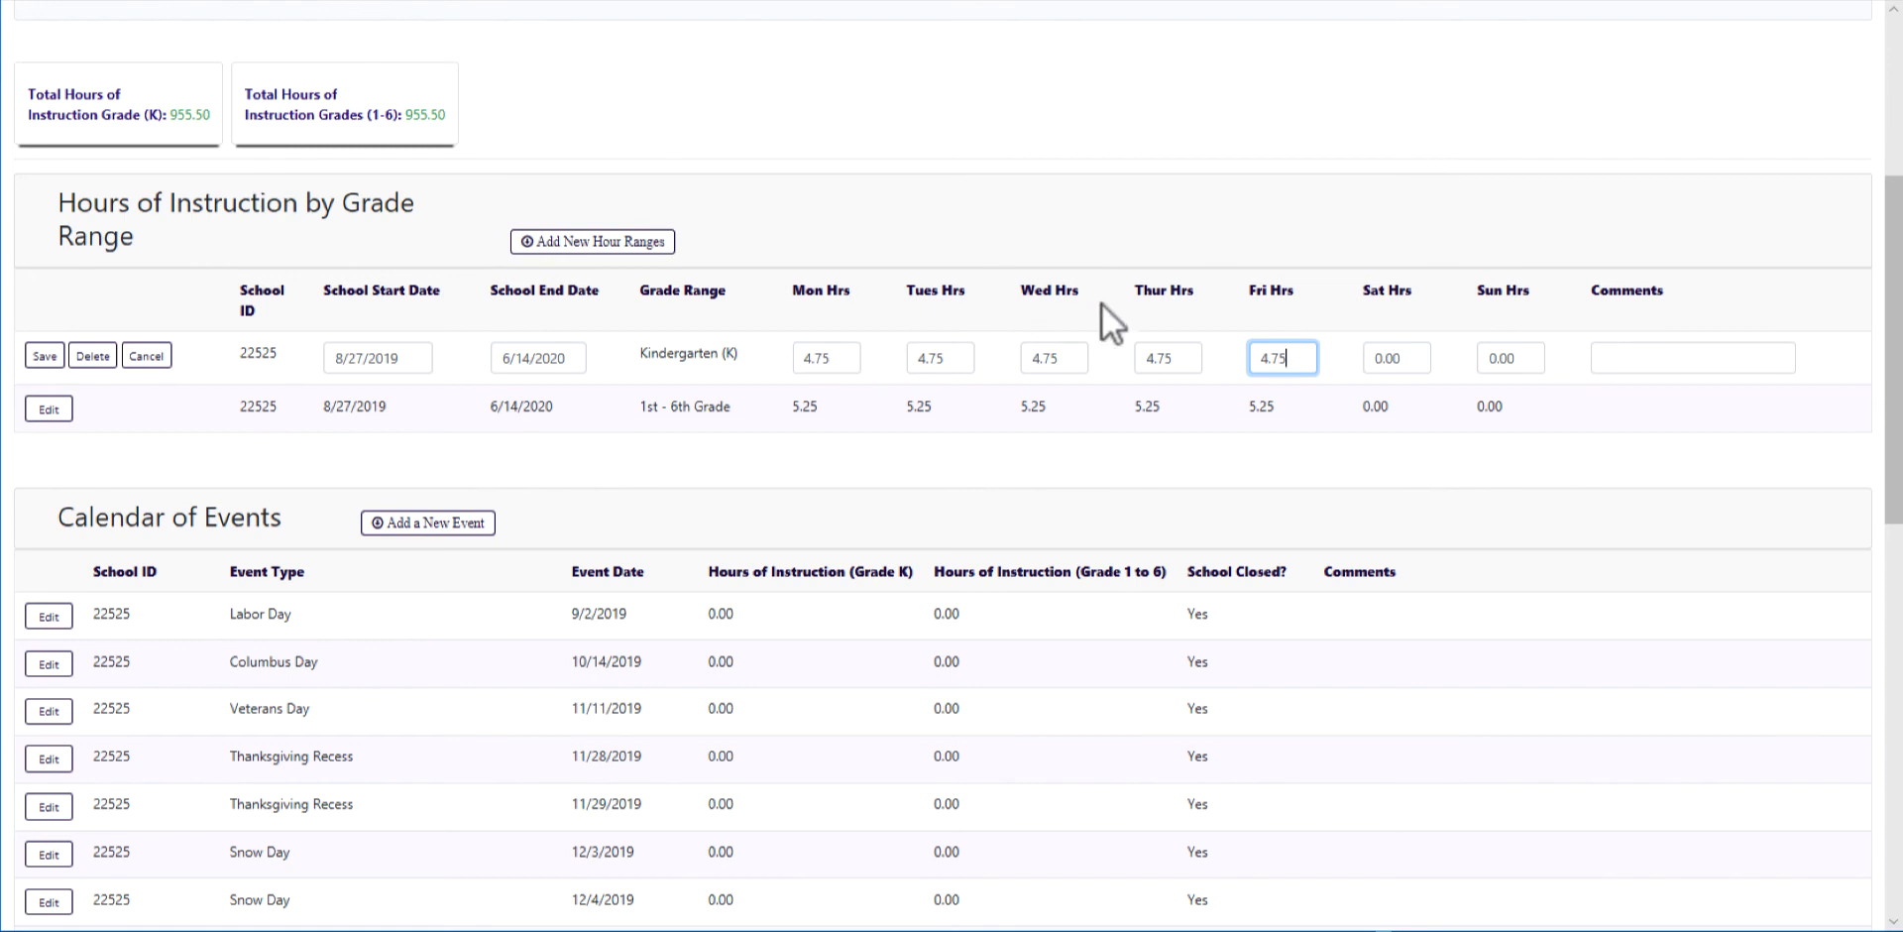
{"action": "left_click", "coordinate": [39, 355]}
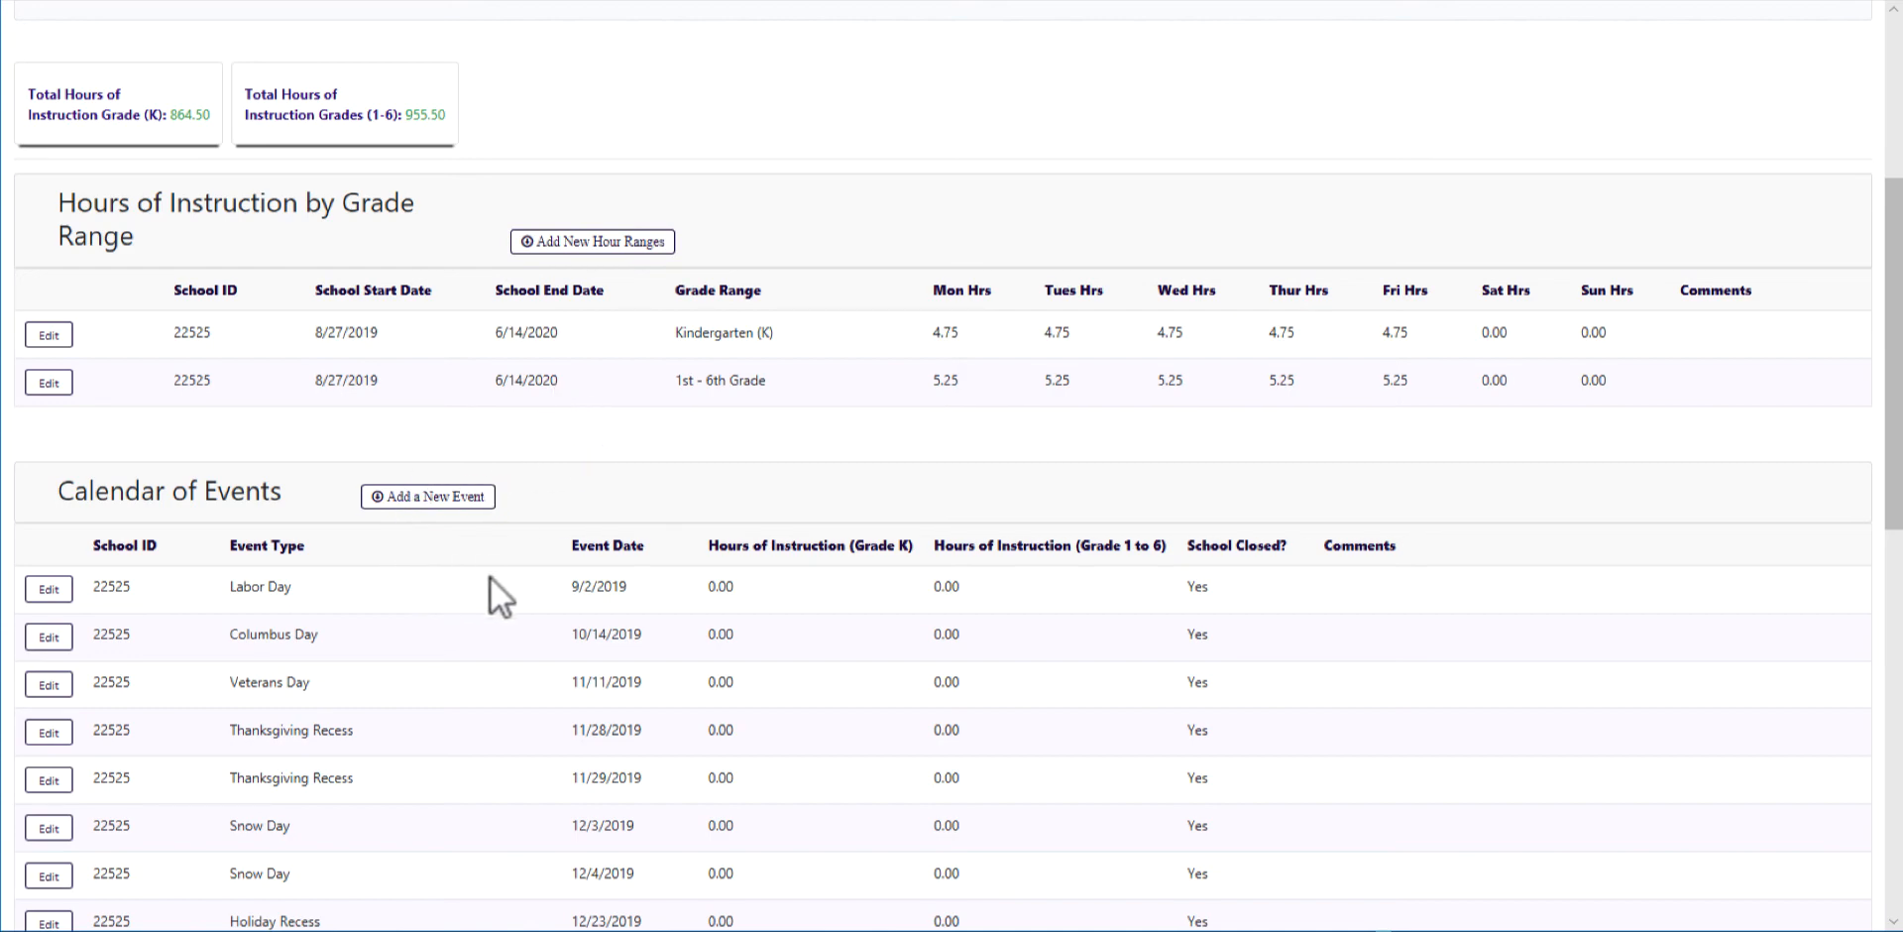
Step: Start a new calendar event of type Early Release with the event date 10/16/2019
{"action": "left_click", "coordinate": [441, 497]}
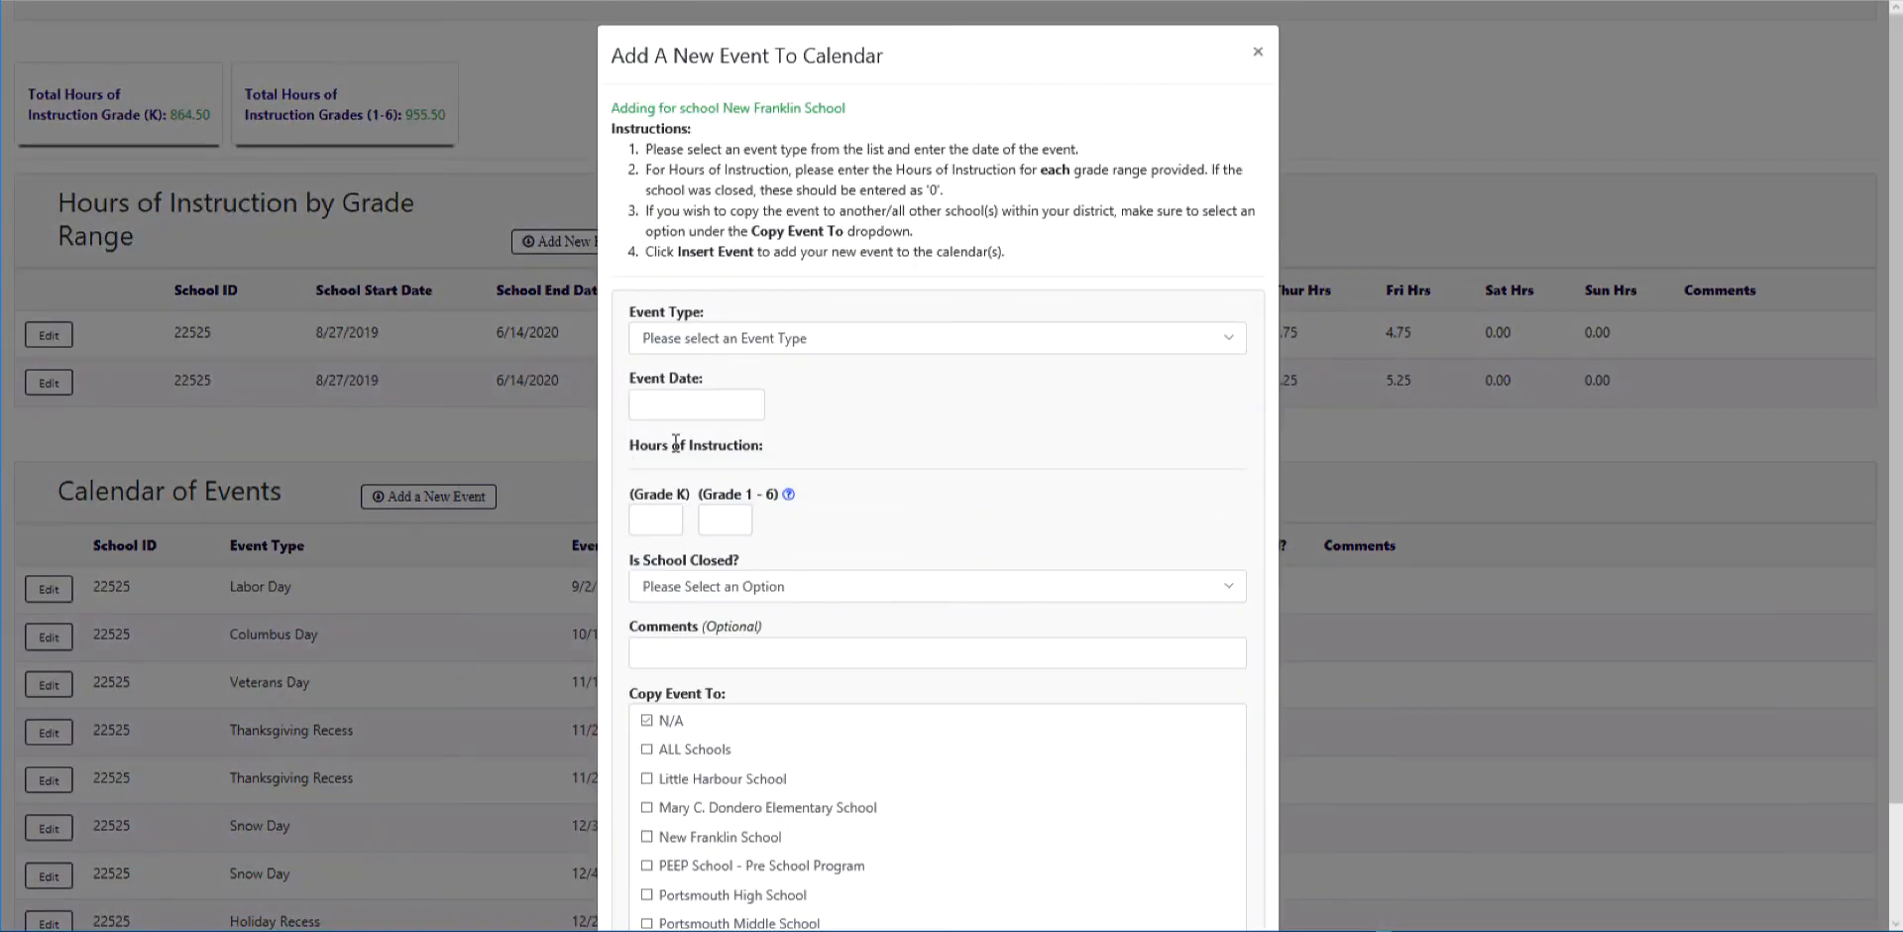
{"action": "left_click", "coordinate": [730, 327]}
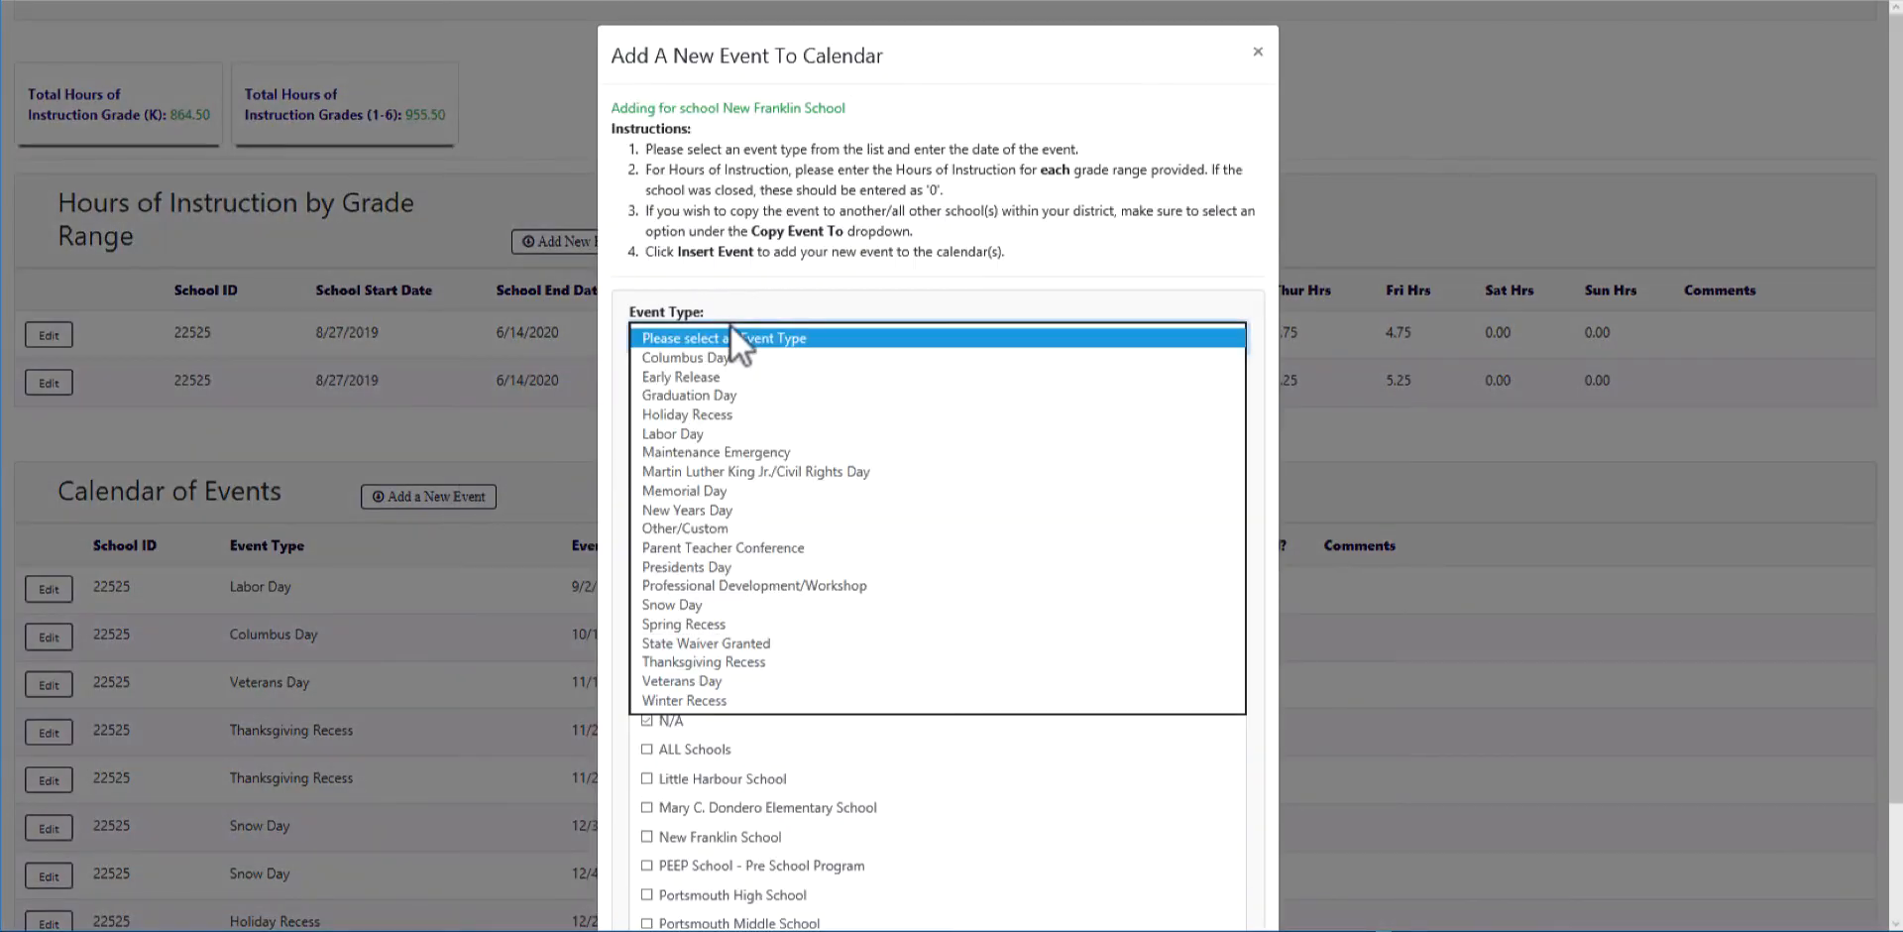
{"action": "left_click", "coordinate": [717, 365]}
{"action": "left_click", "coordinate": [674, 402]}
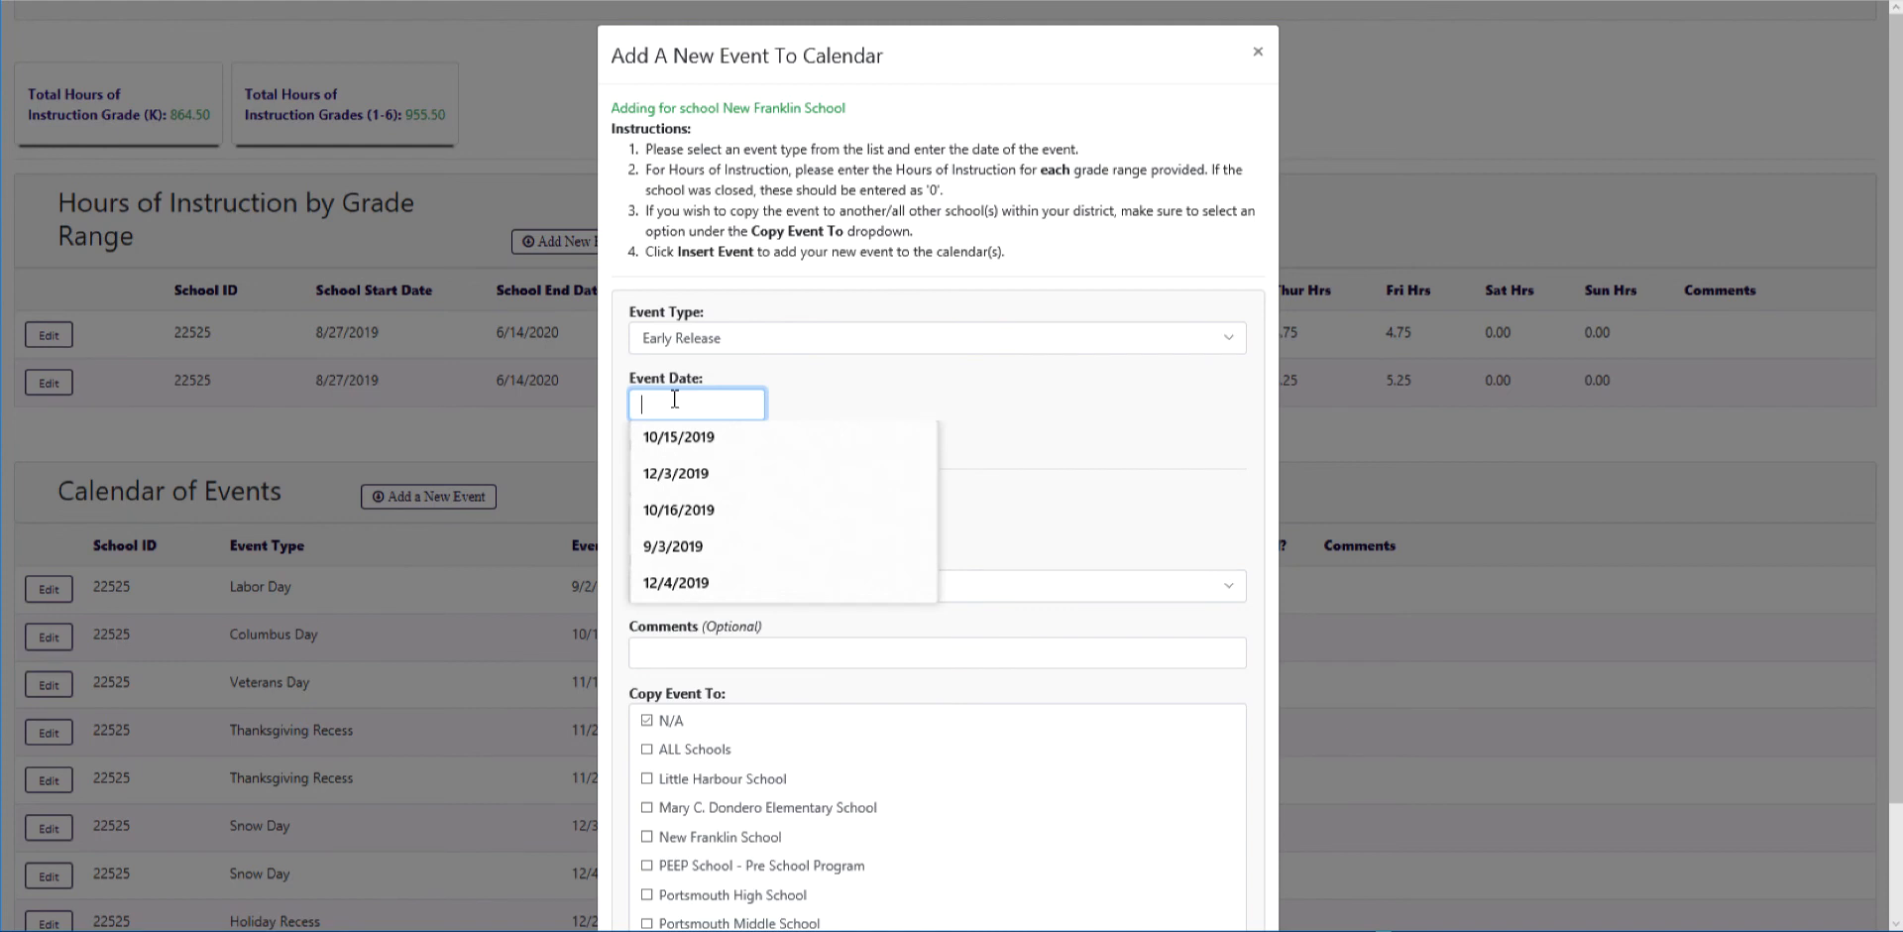
{"action": "type", "text": "10"}
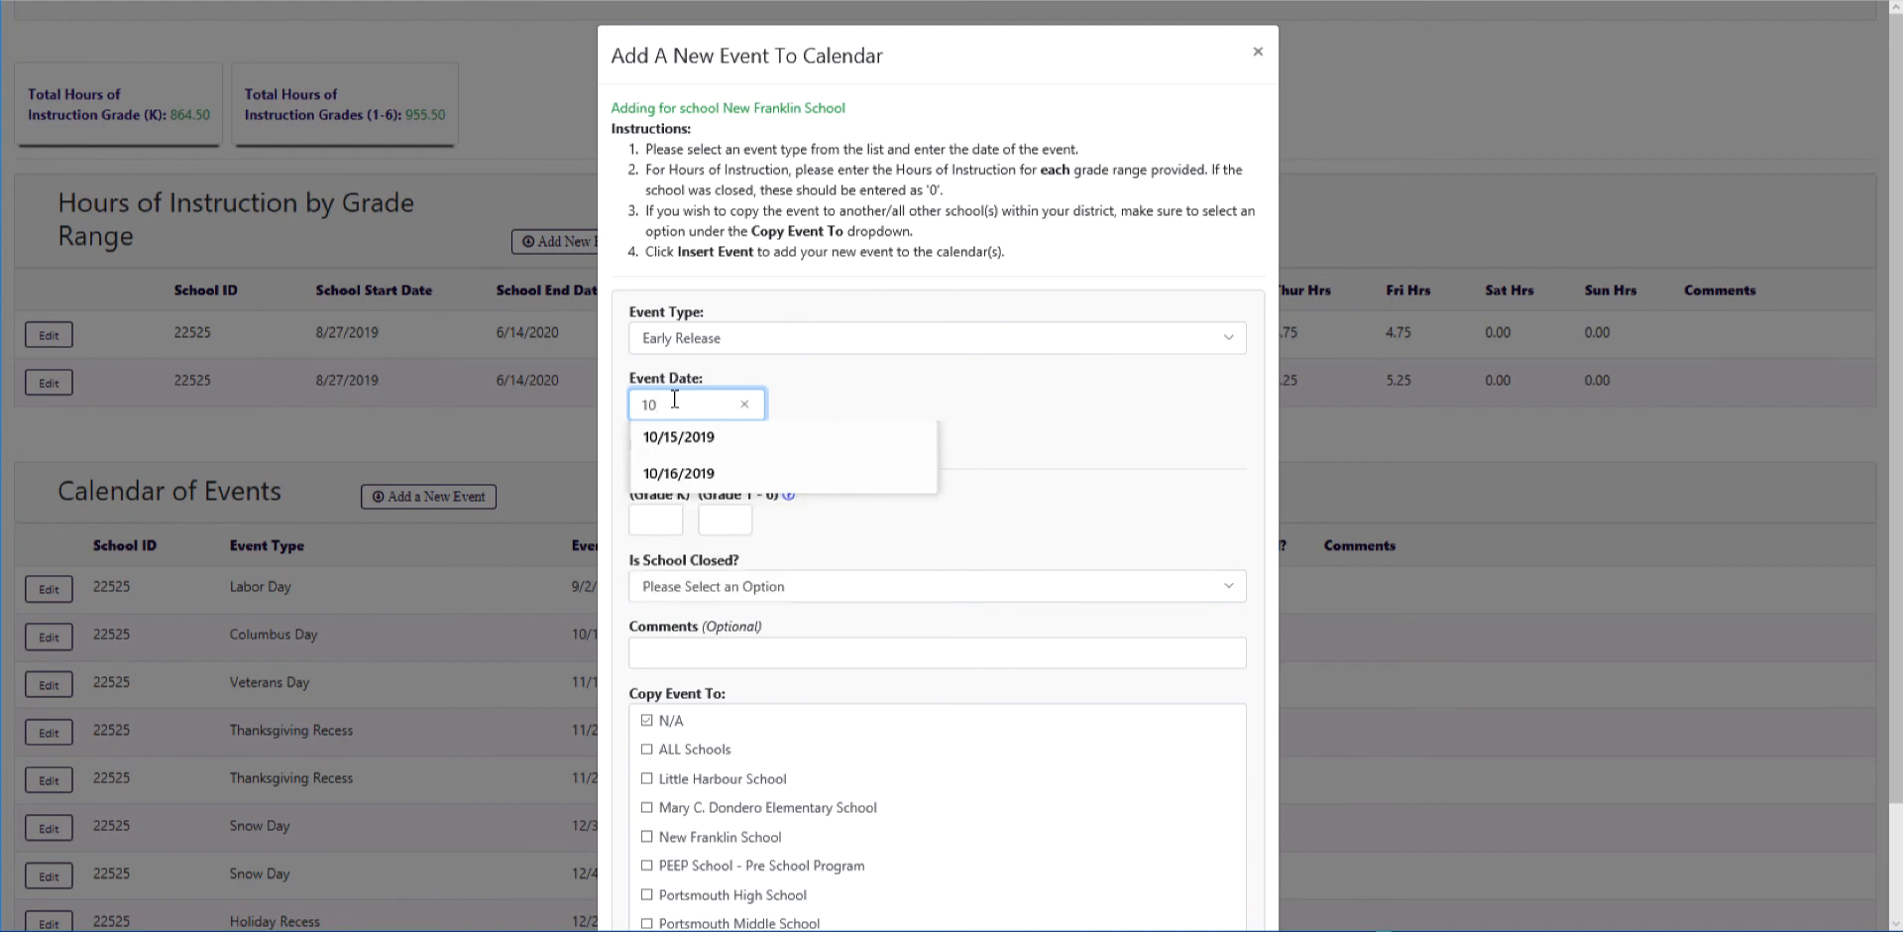
{"action": "type", "text": "16"}
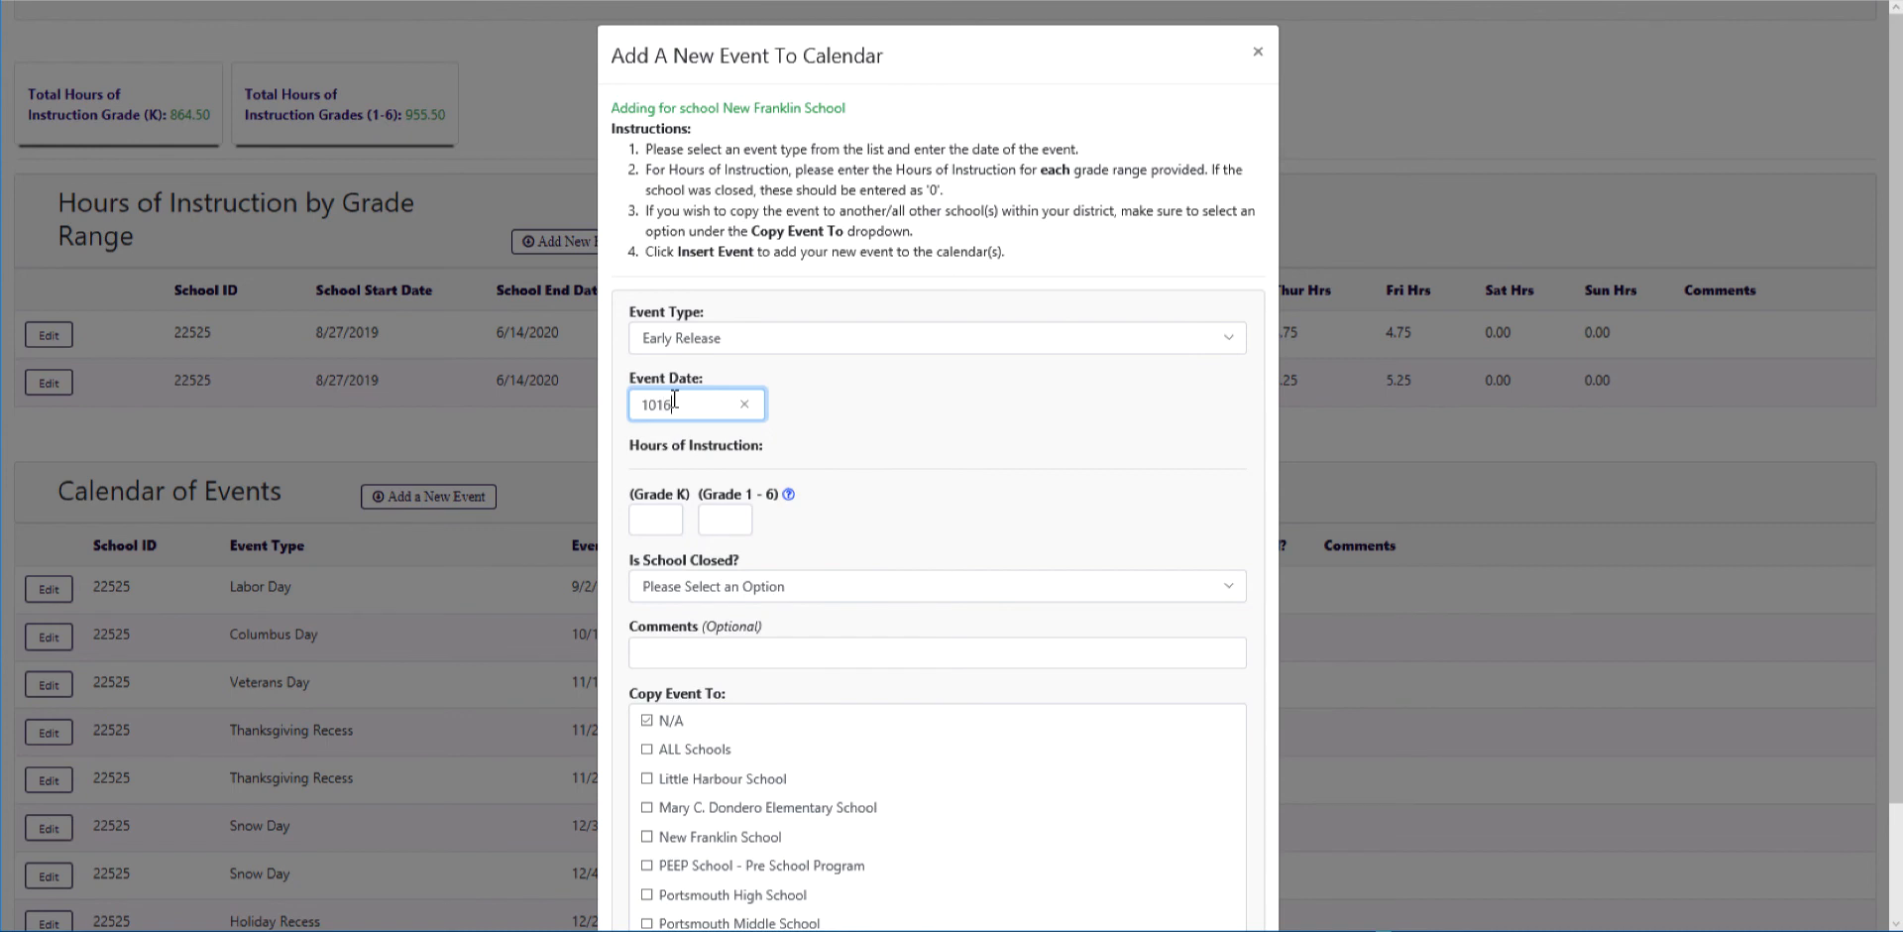
{"action": "type", "text": "/"}
{"action": "key", "text": "BackSpace"}
{"action": "key", "text": "BackSpace"}
{"action": "type", "text": "/16/20"}
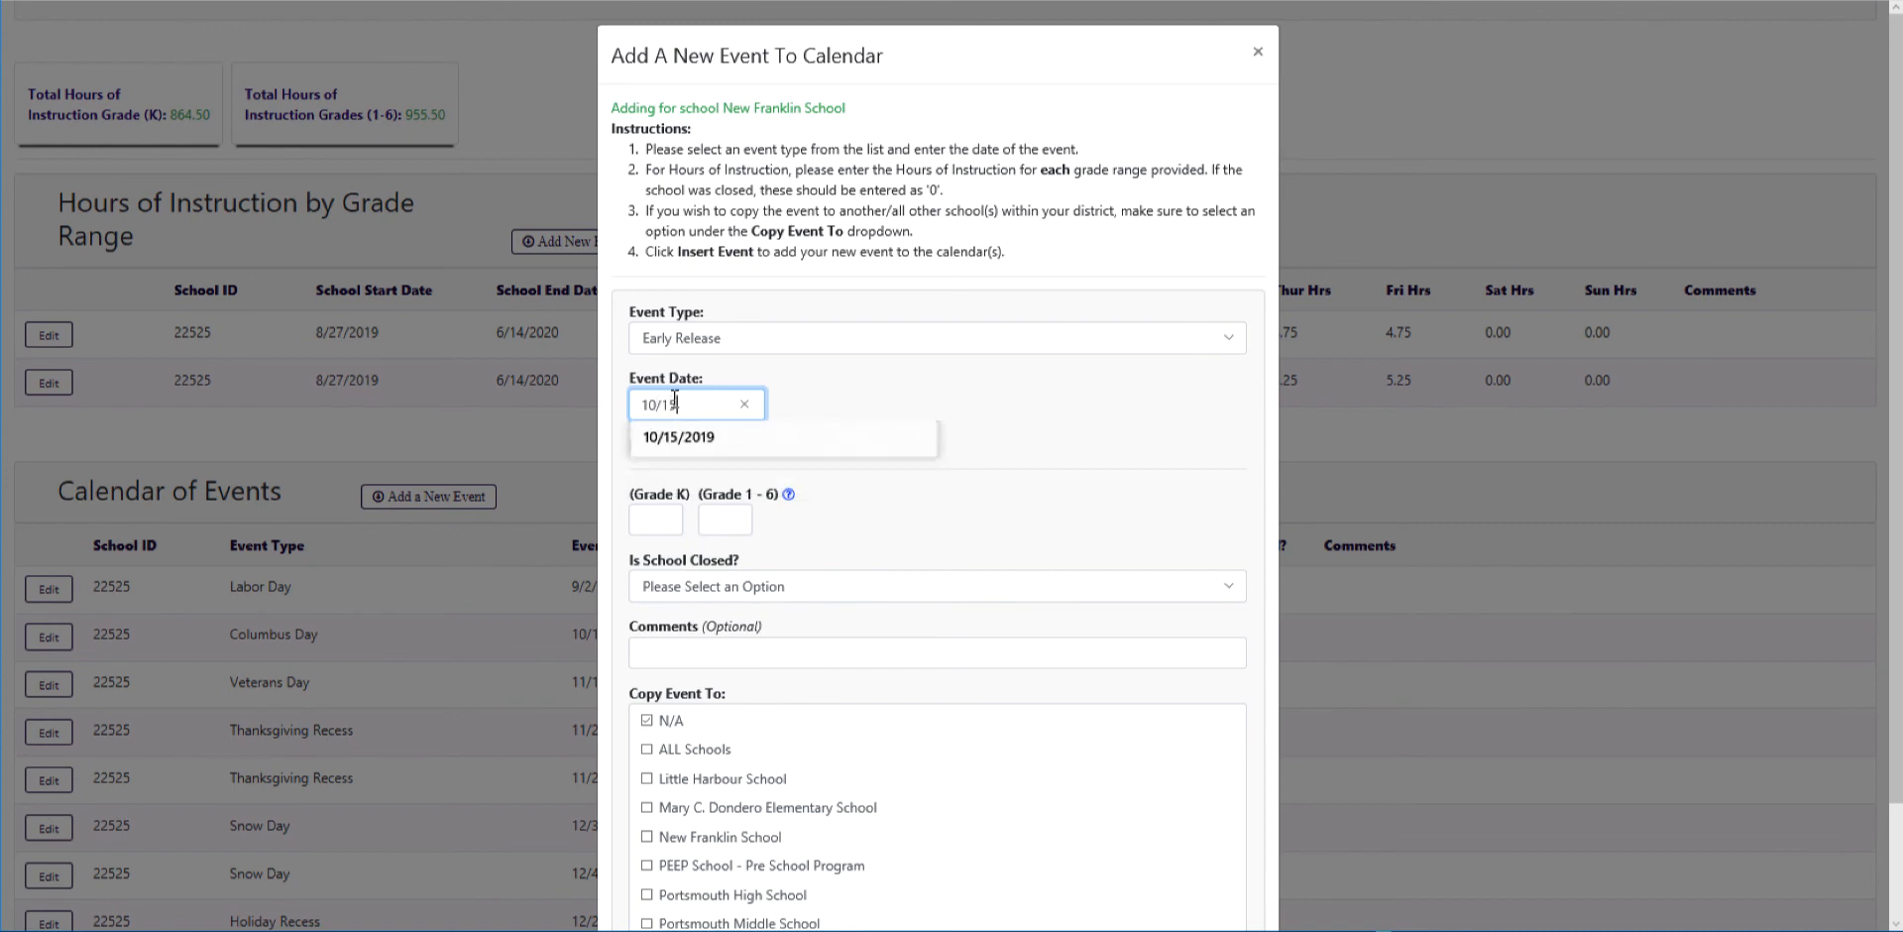
{"action": "type", "text": "19"}
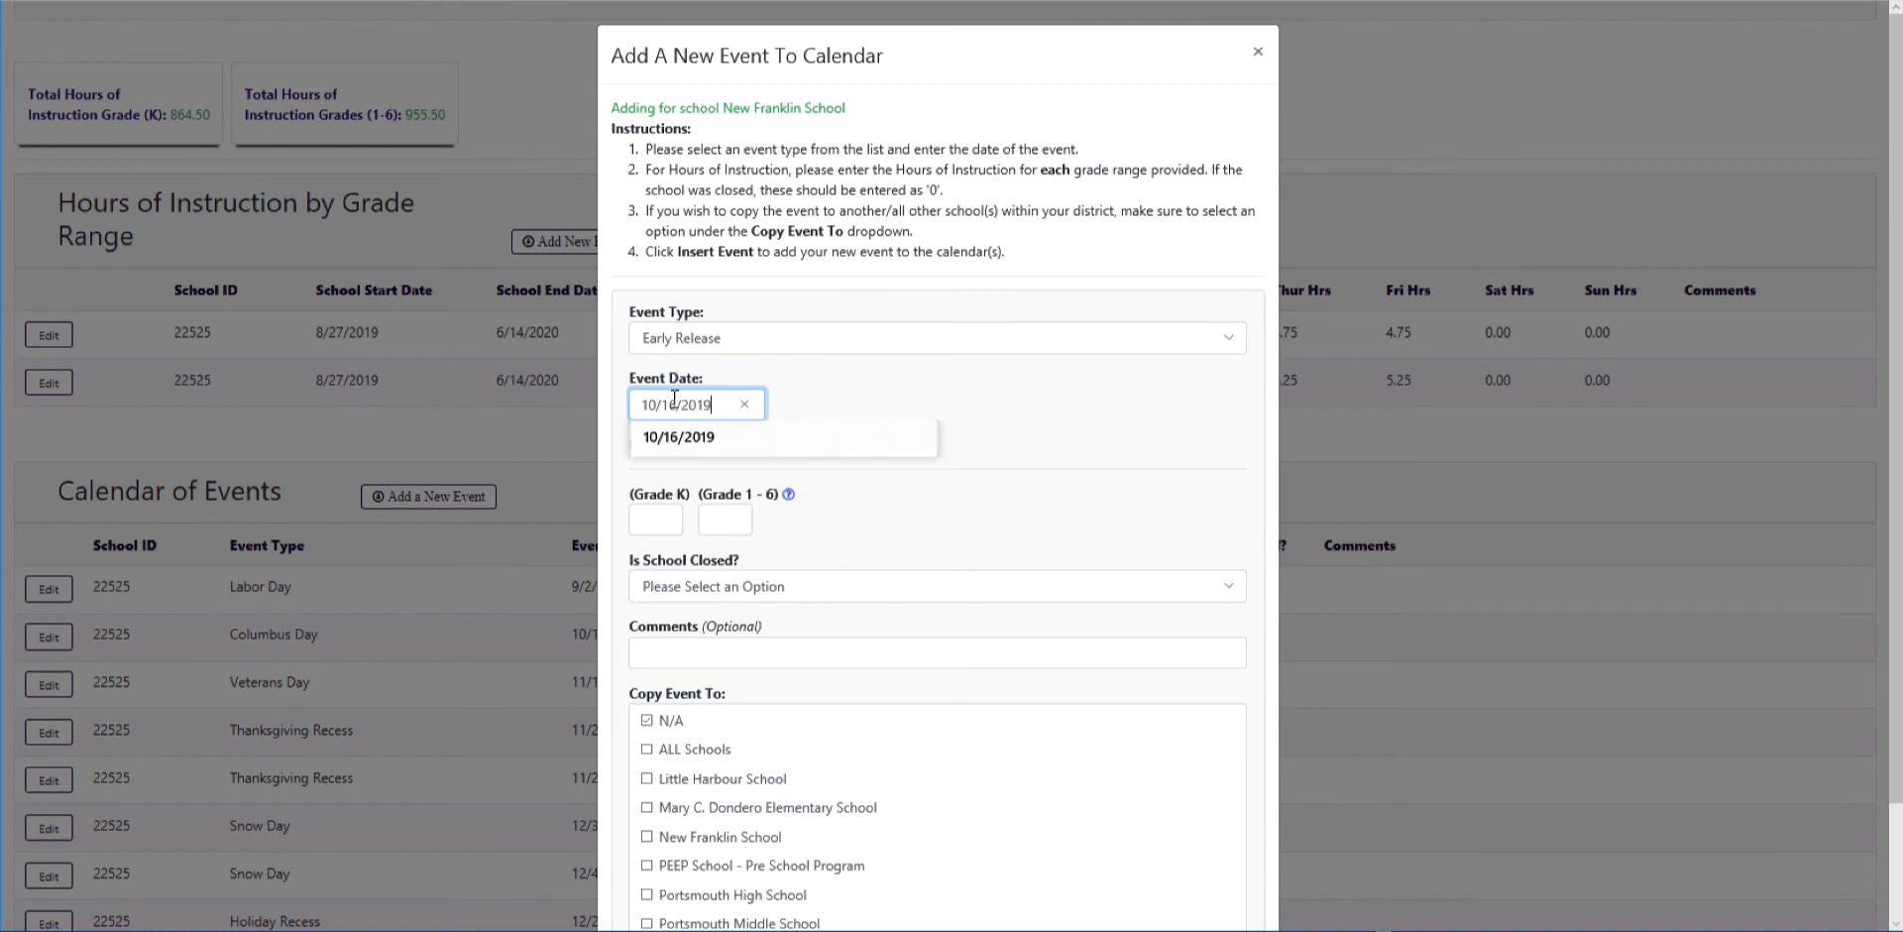
Step: Give the event 3 hours of instruction for both Grade K and Grade 1 - 6, with school closed set to No
{"action": "left_click", "coordinate": [647, 521]}
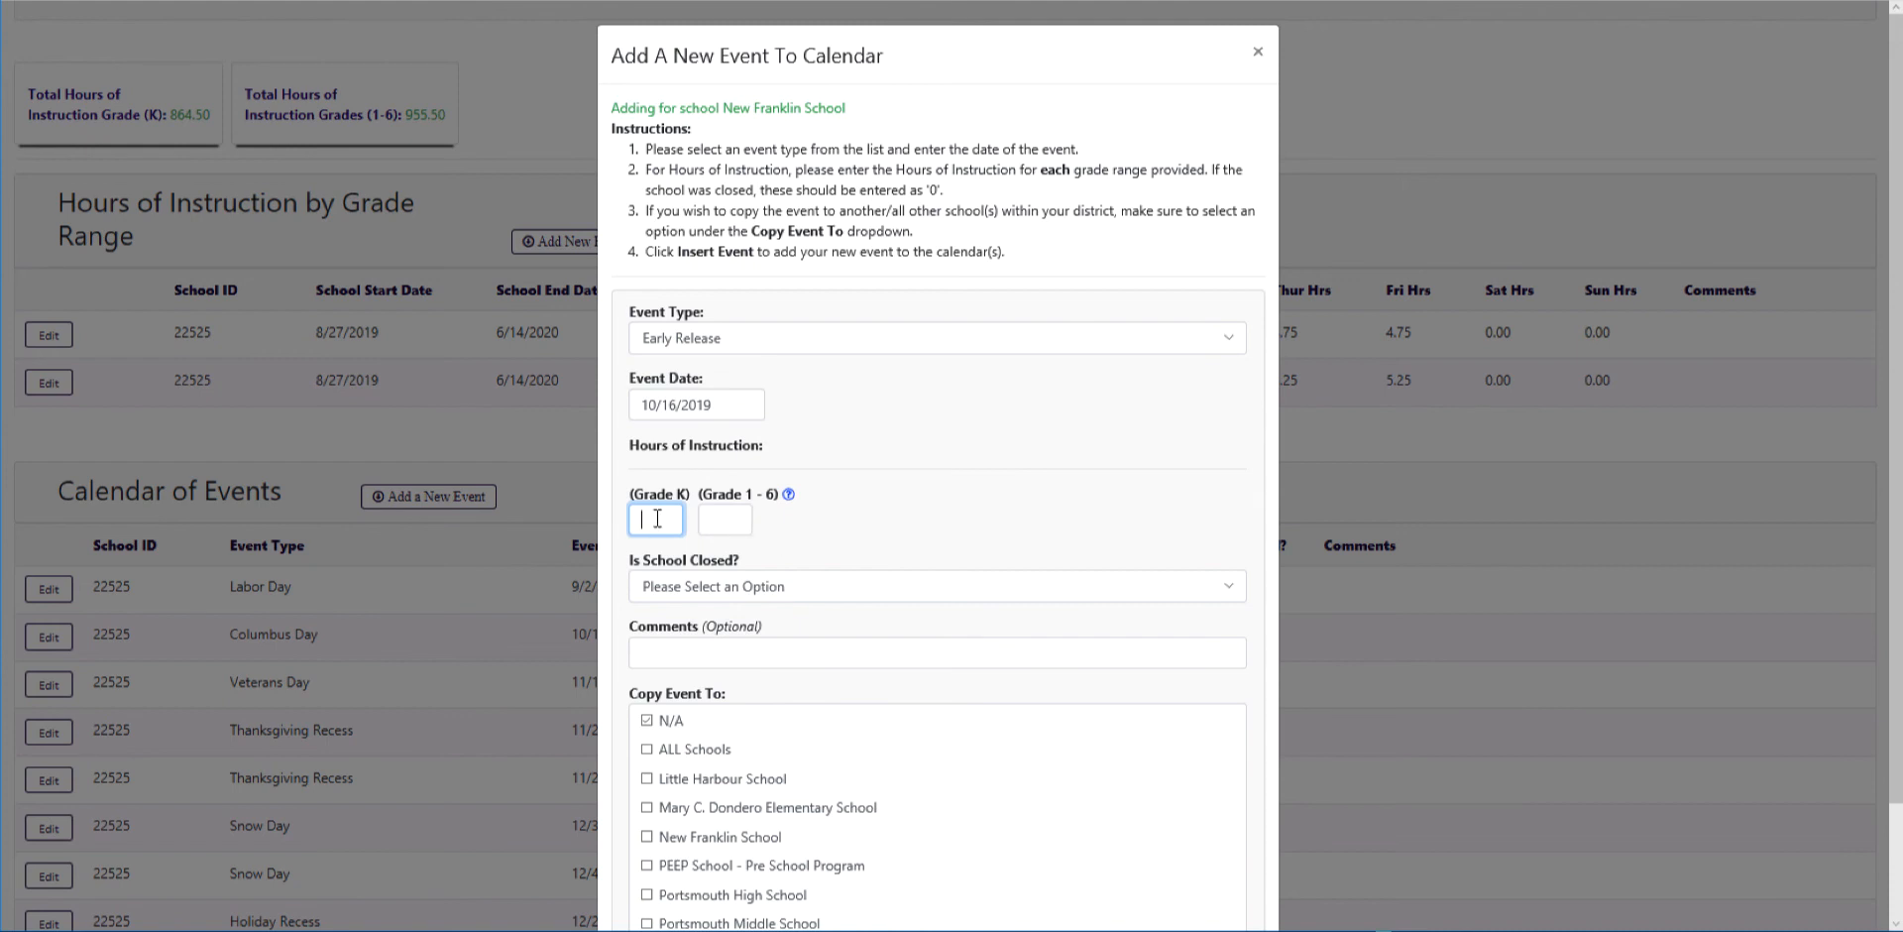
{"action": "type", "text": "3"}
{"action": "left_click", "coordinate": [731, 524]}
{"action": "type", "text": "3"}
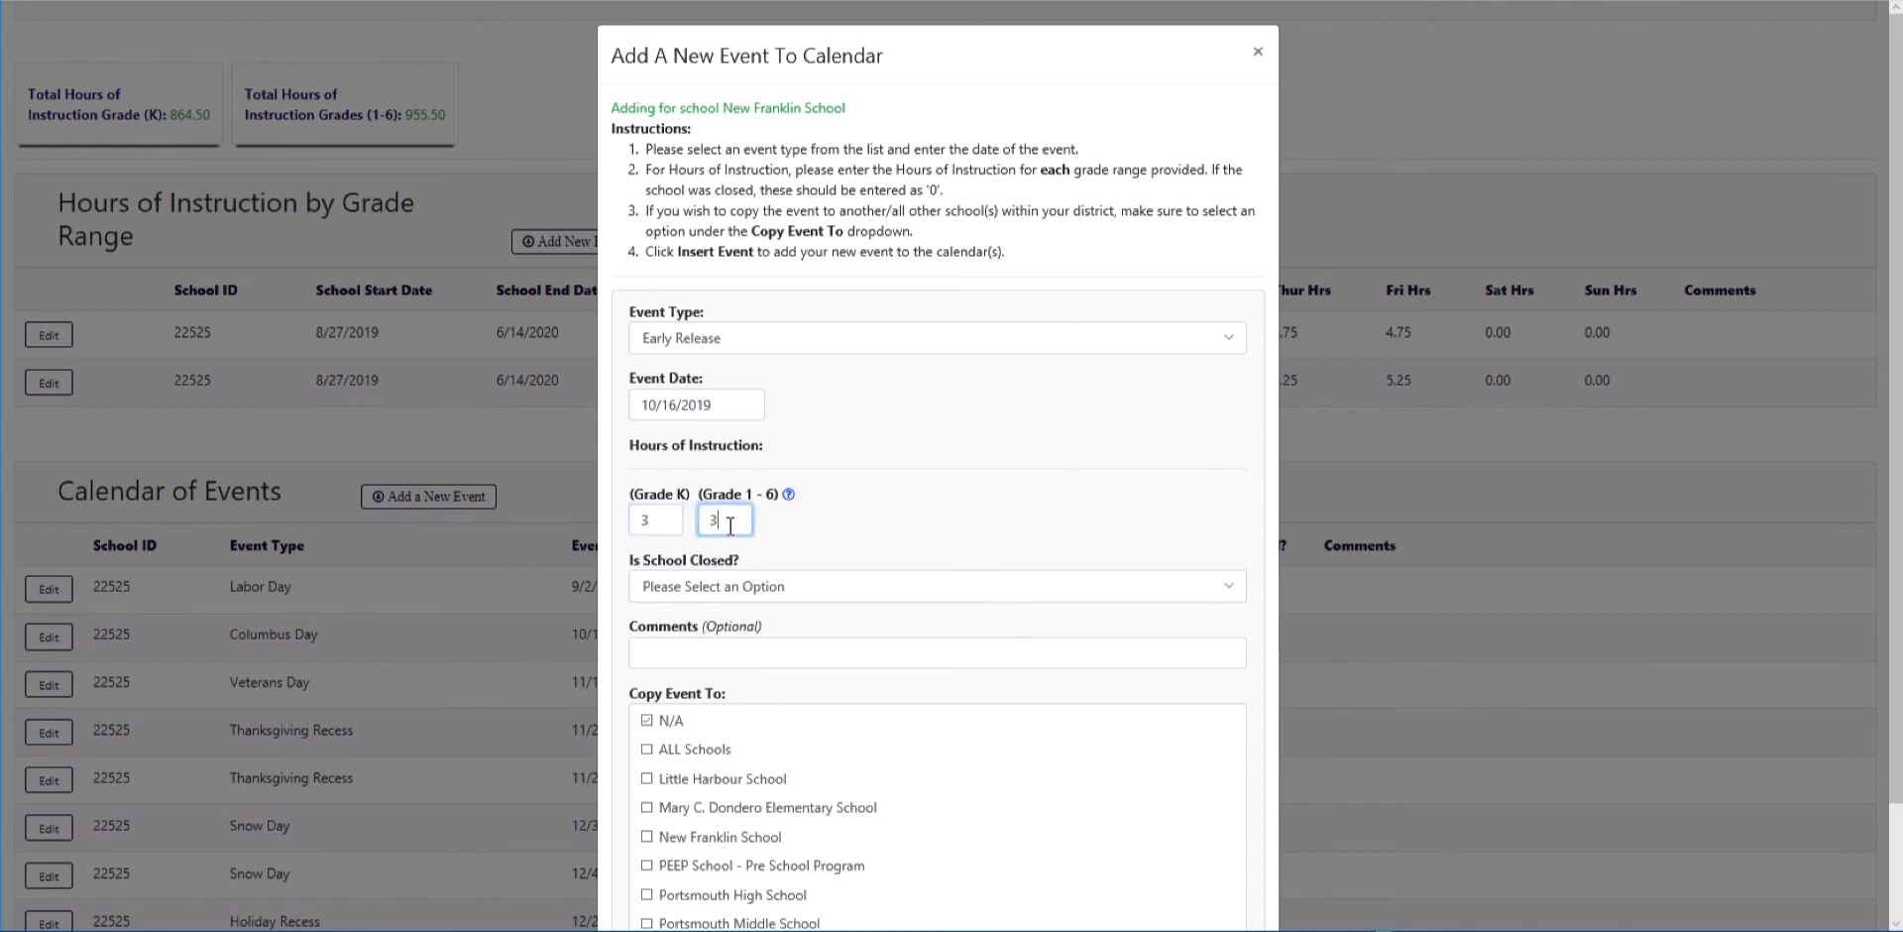
{"action": "left_click", "coordinate": [706, 584]}
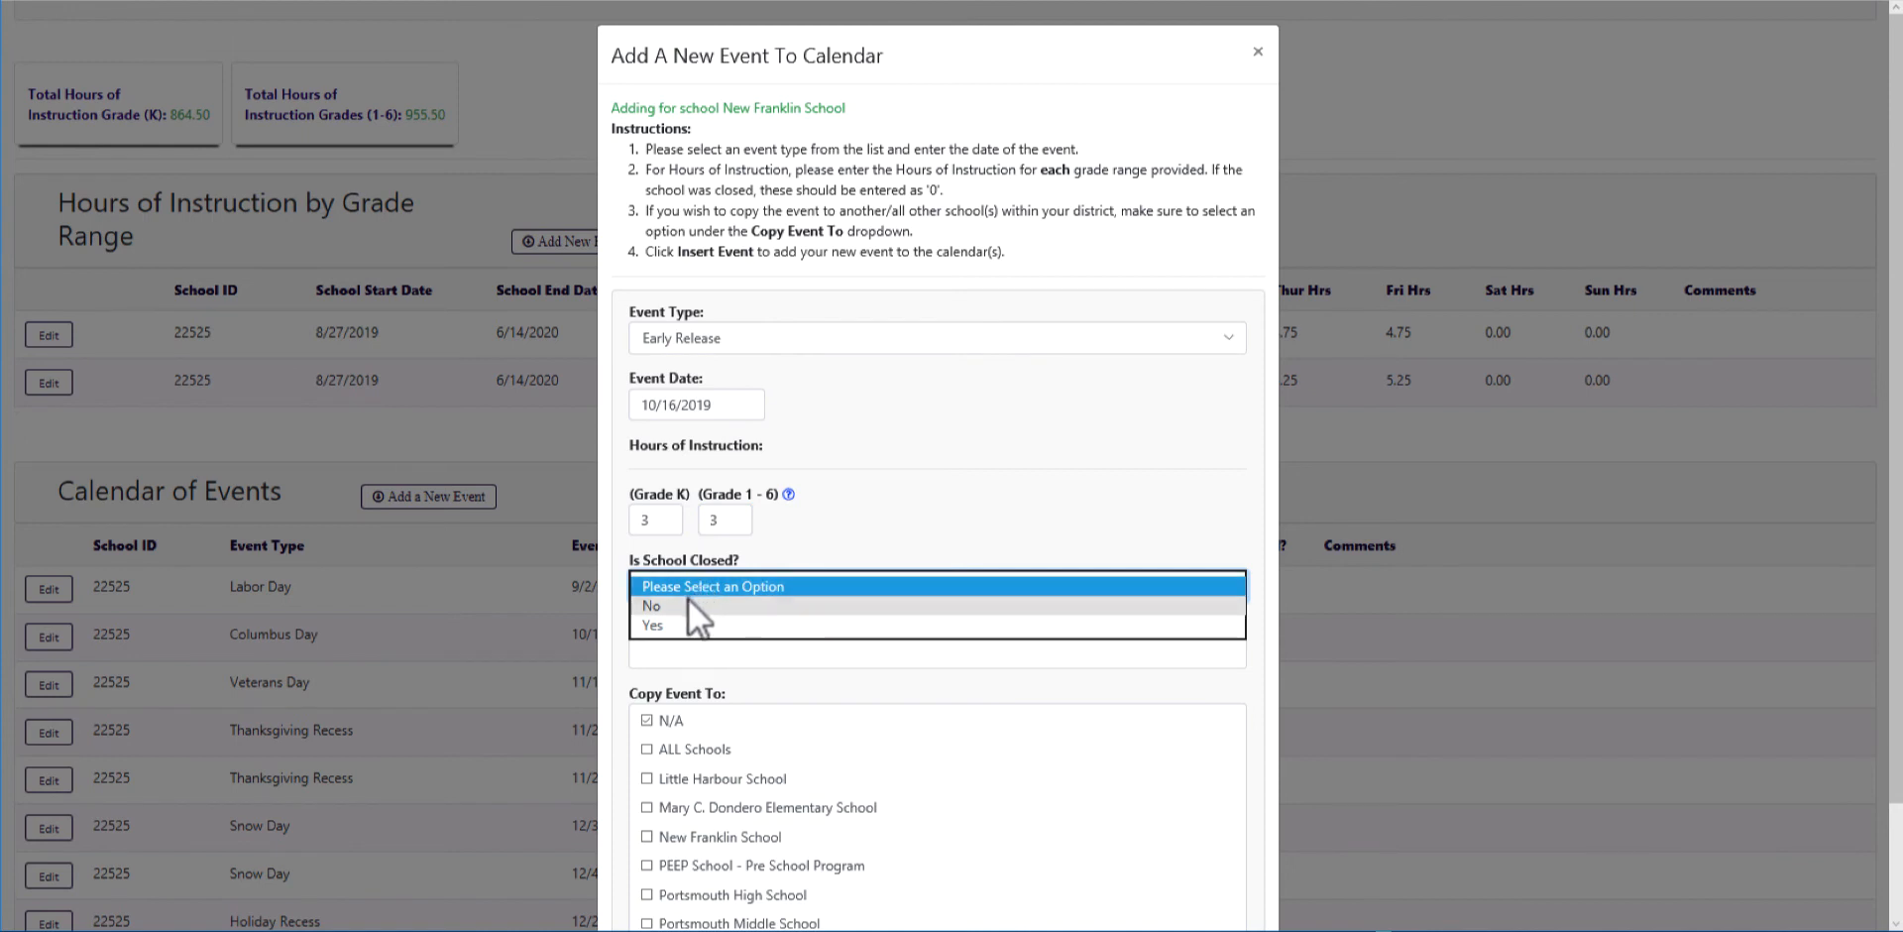
{"action": "left_click", "coordinate": [688, 600]}
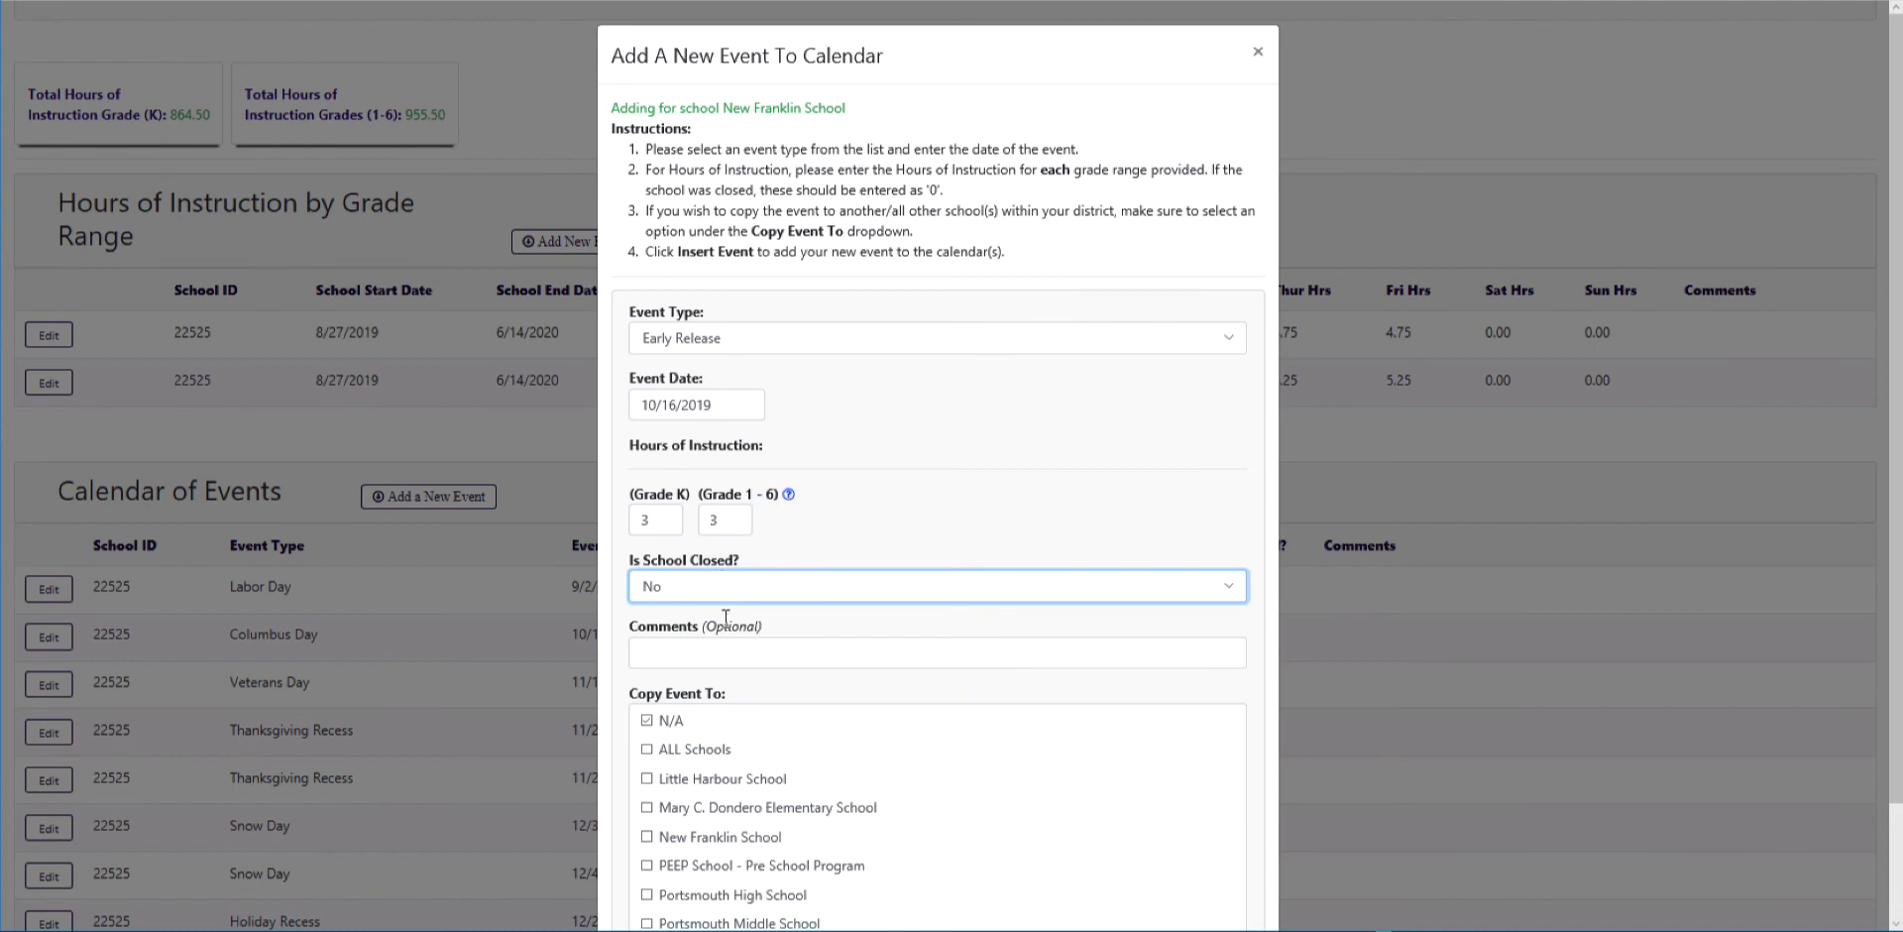
Step: Add the comment "PD Early Release" and insert the event for New Franklin School only, closing the confirmation
{"action": "left_click", "coordinate": [696, 653]}
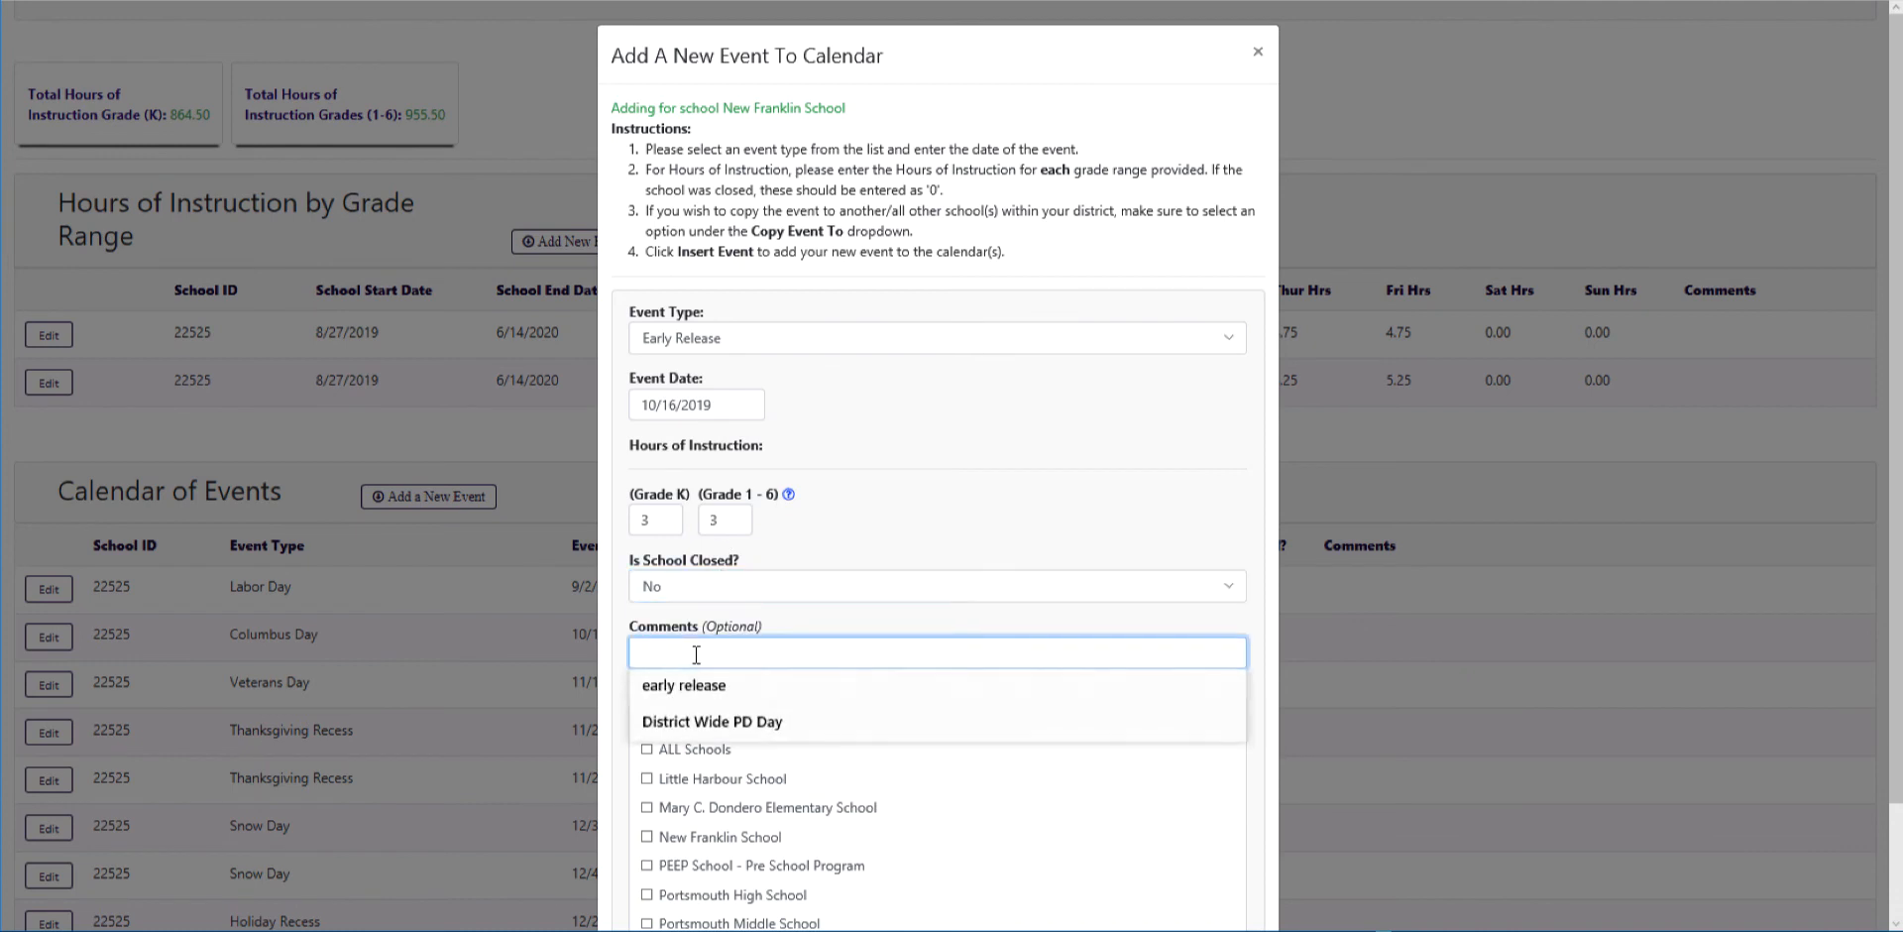
{"action": "type", "text": "PD Ear"}
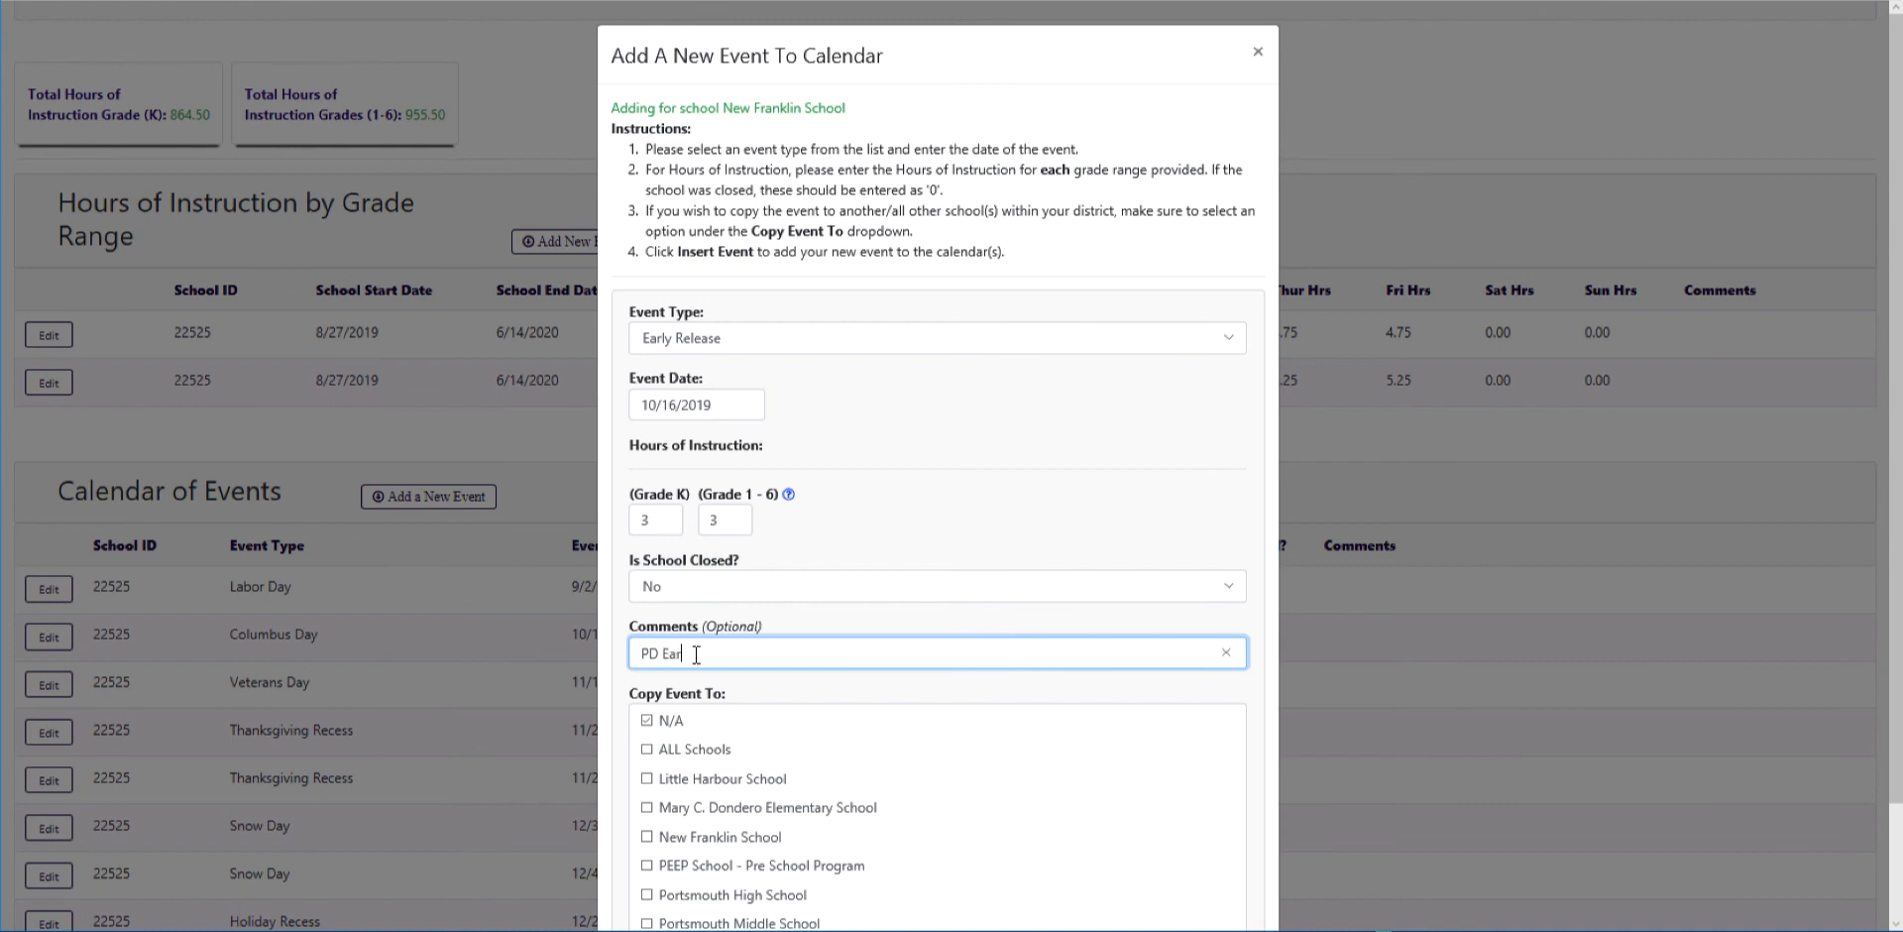
{"action": "type", "text": "ly Release"}
{"action": "scroll", "coordinate": [707, 696], "scroll_direction": "down", "scroll_amount": 2}
{"action": "left_click", "coordinate": [640, 699]}
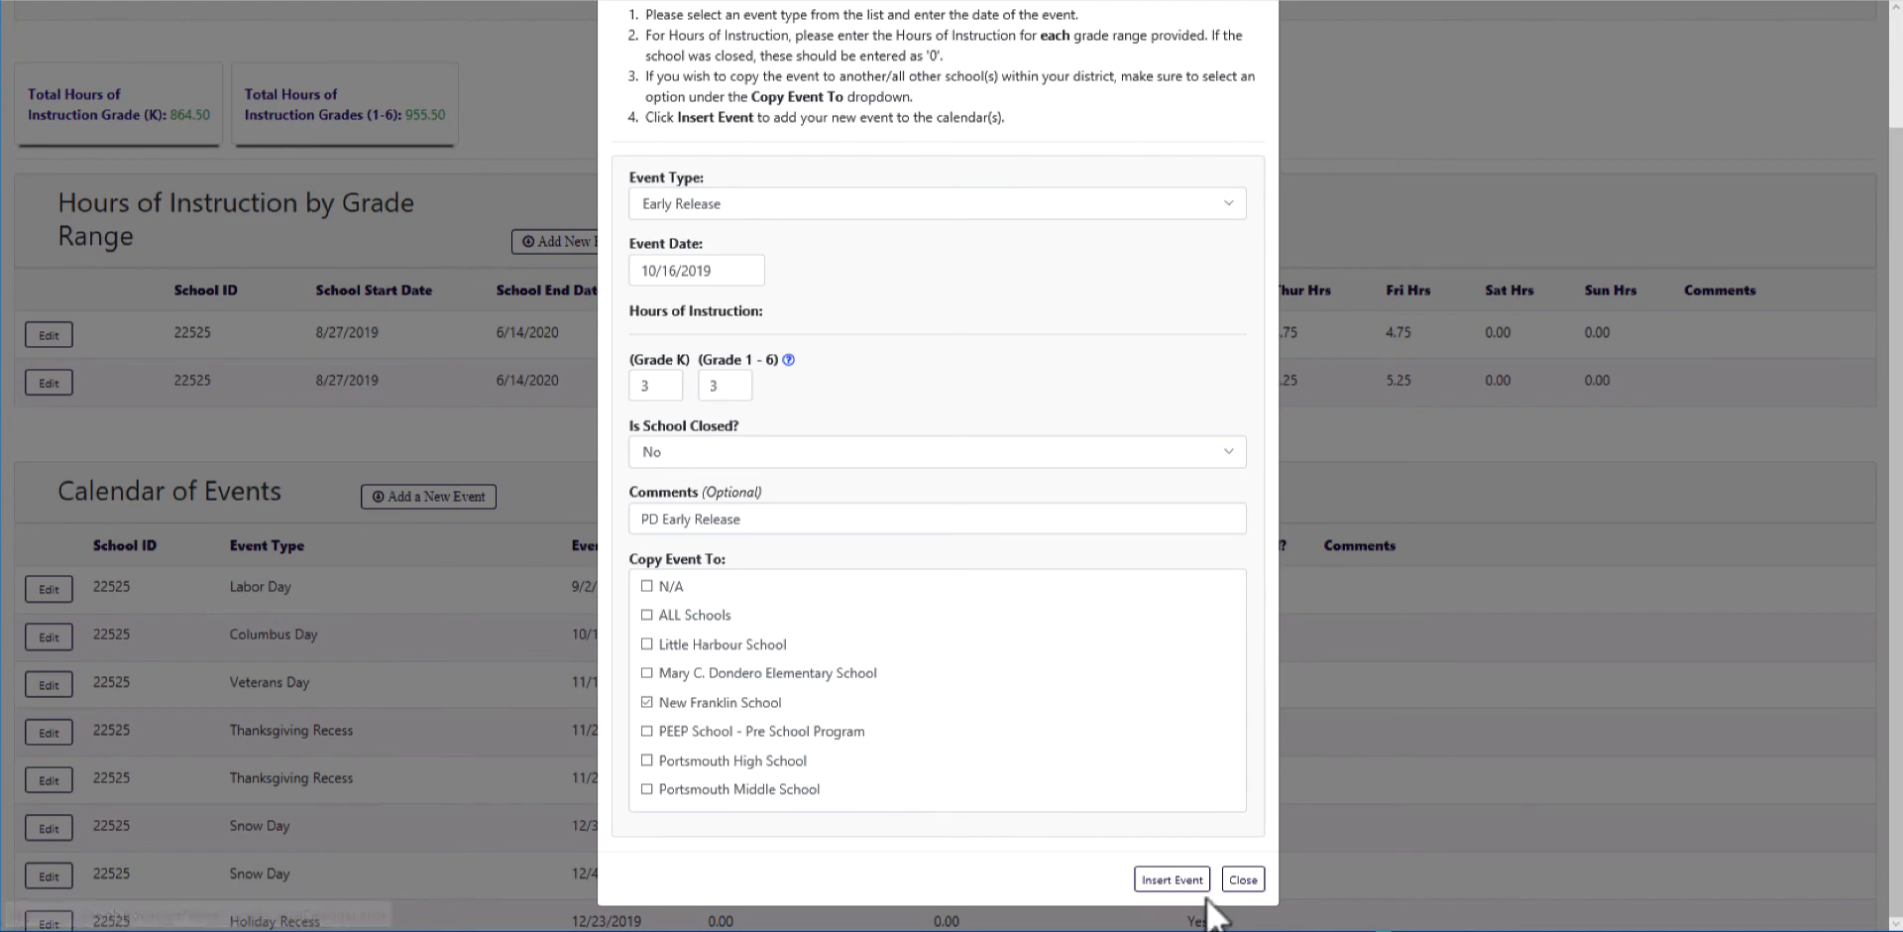
{"action": "left_click", "coordinate": [1171, 879]}
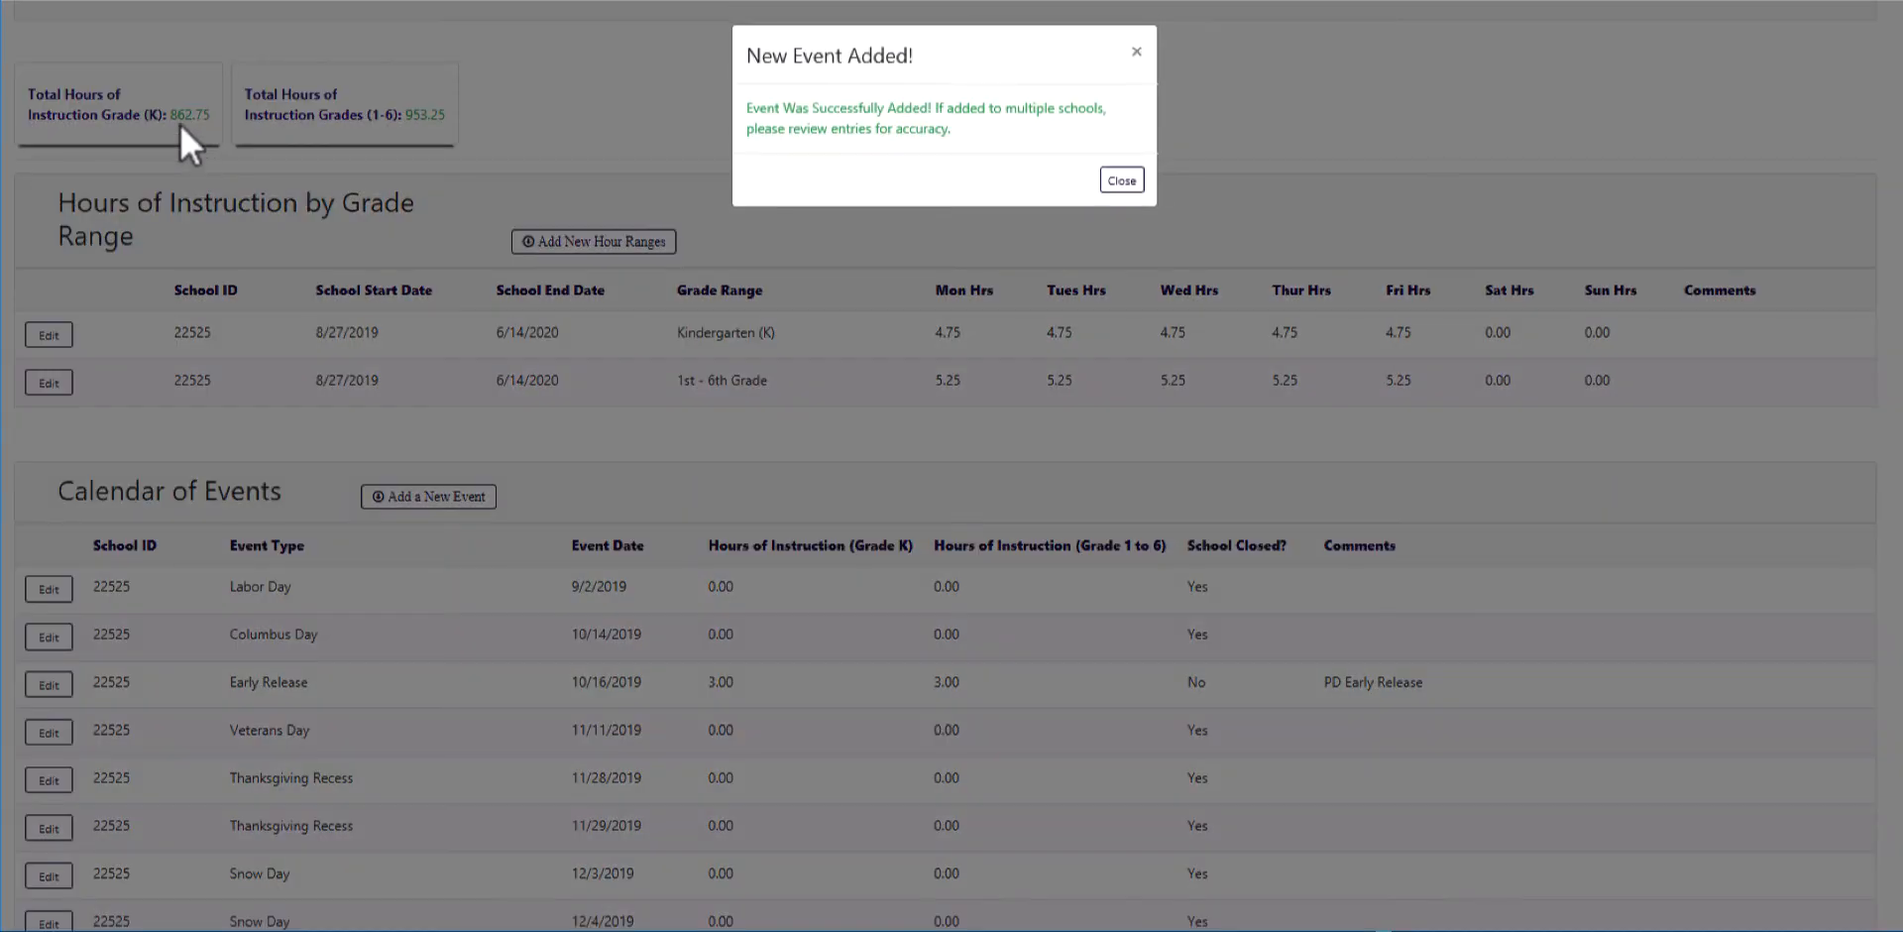
{"action": "left_click", "coordinate": [1121, 180]}
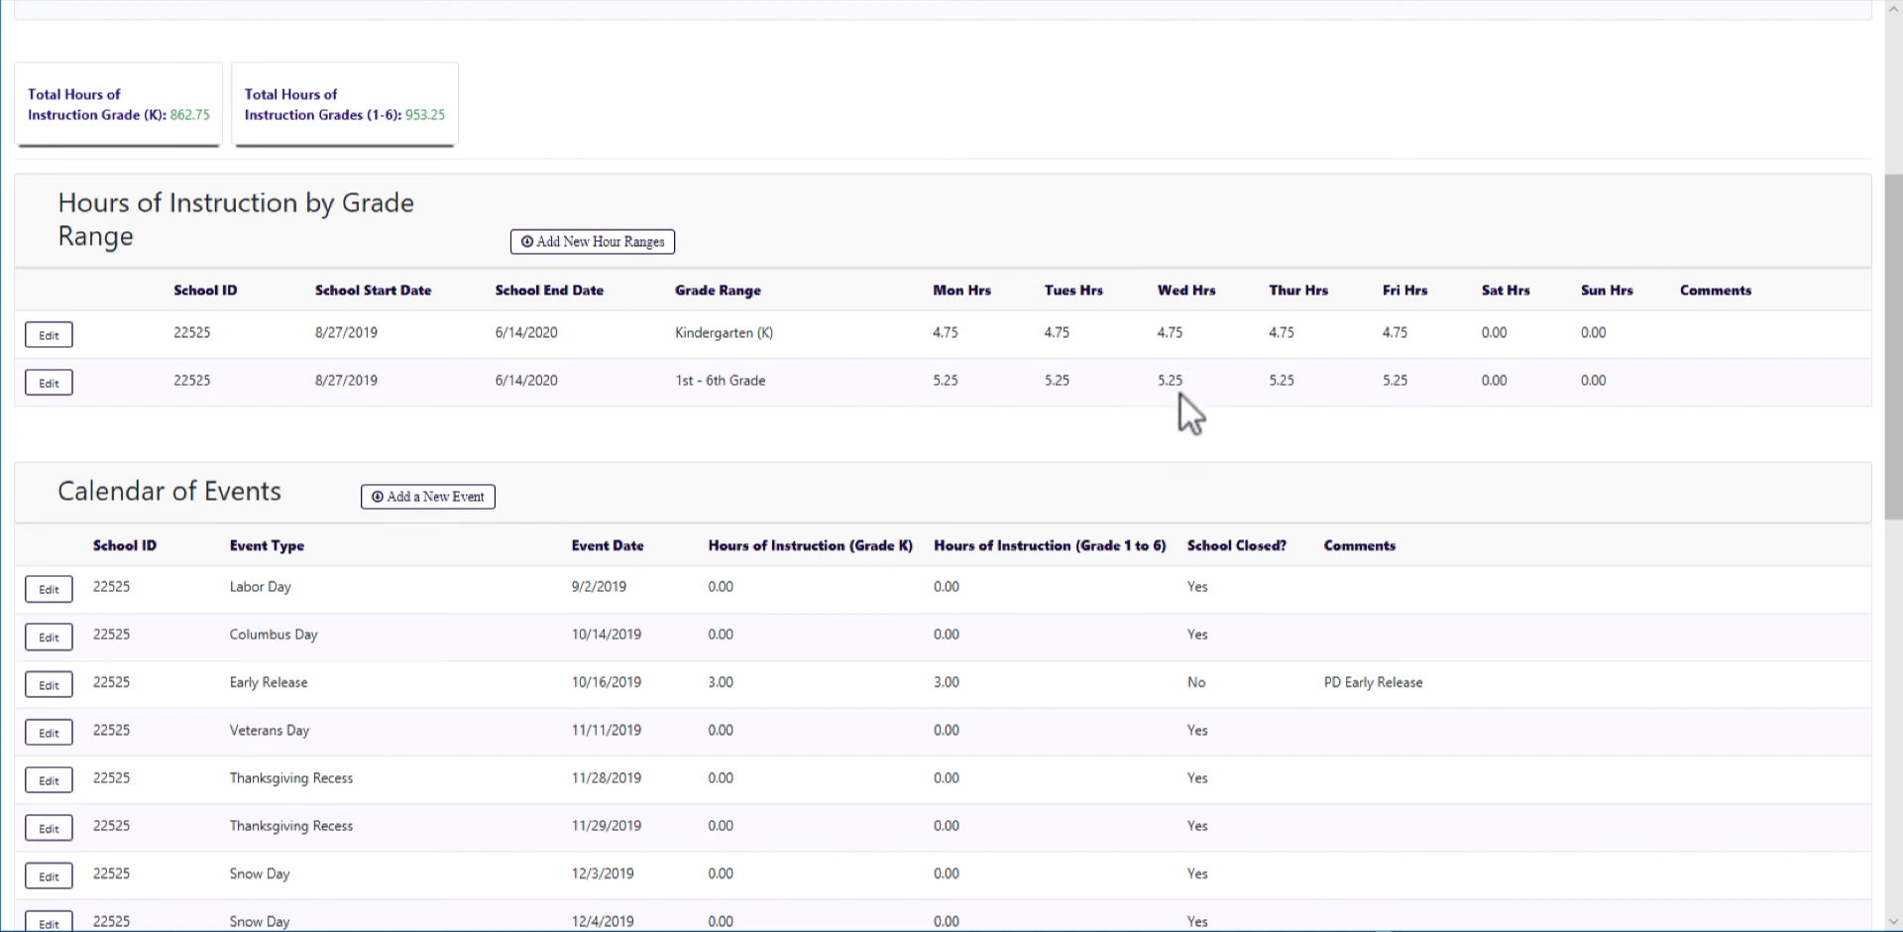
Step: Start a new Kindergarten hour range with start date 3/15/2020 and end date 6/14/2020
{"action": "left_click", "coordinate": [548, 239]}
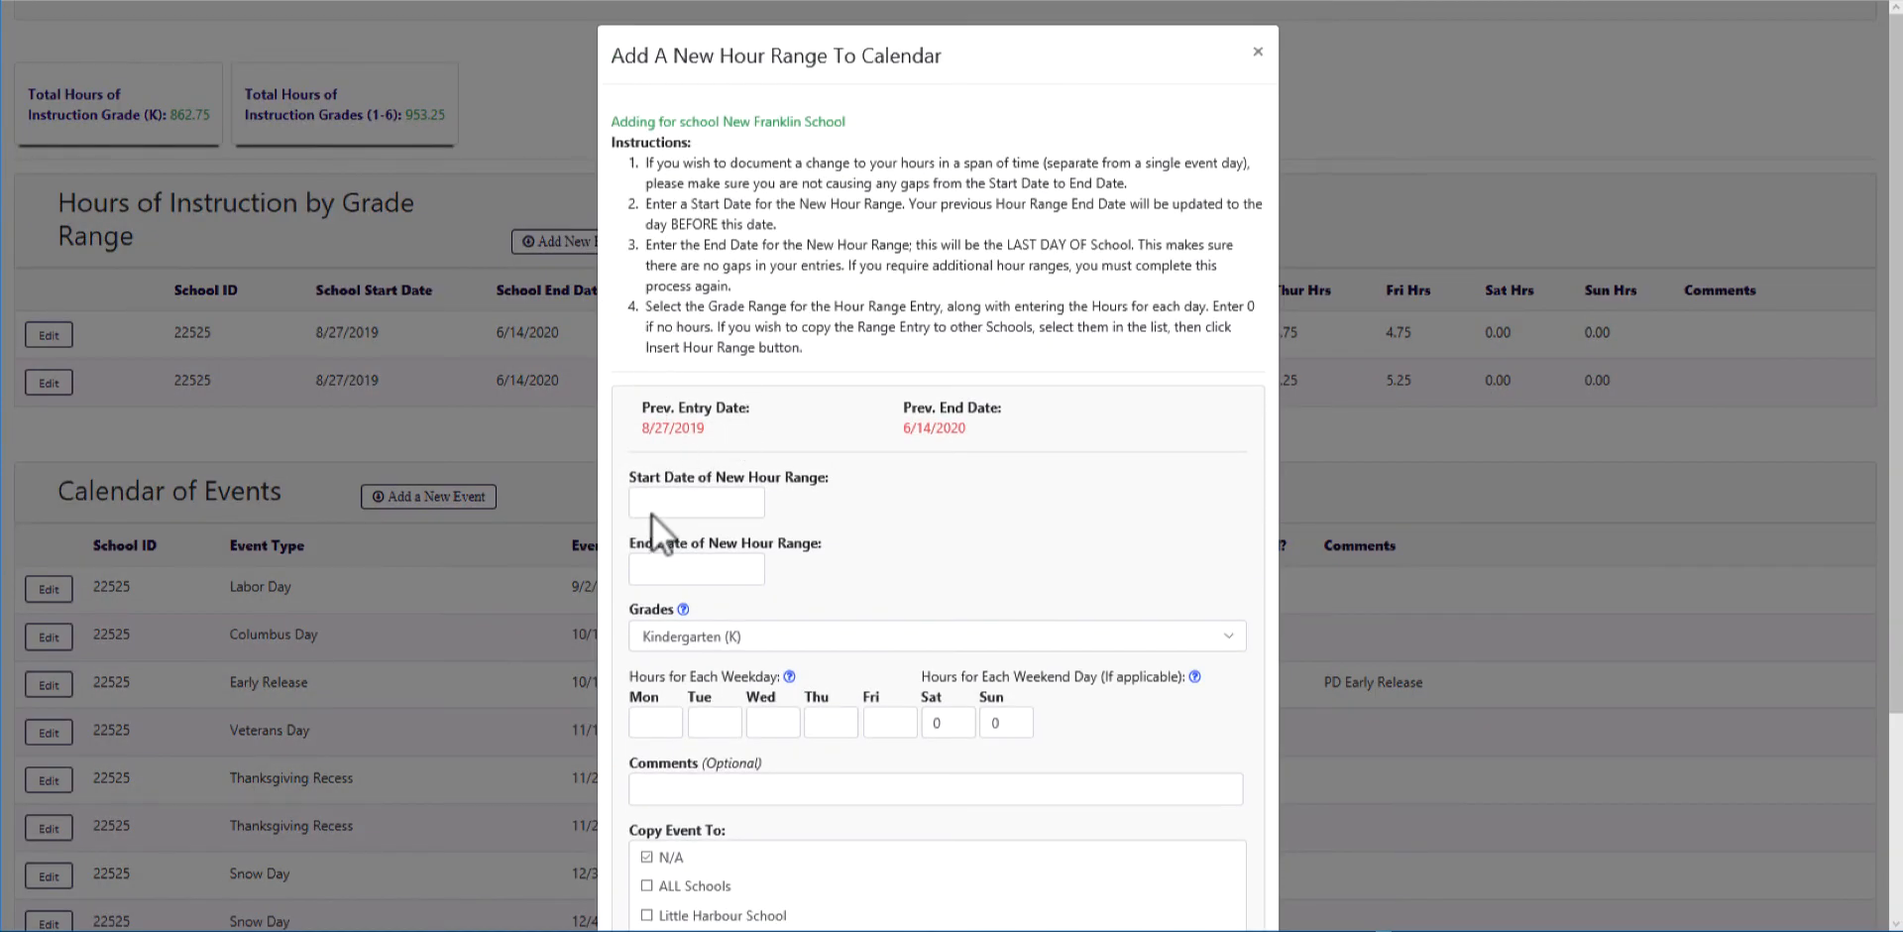
{"action": "left_click", "coordinate": [660, 507]}
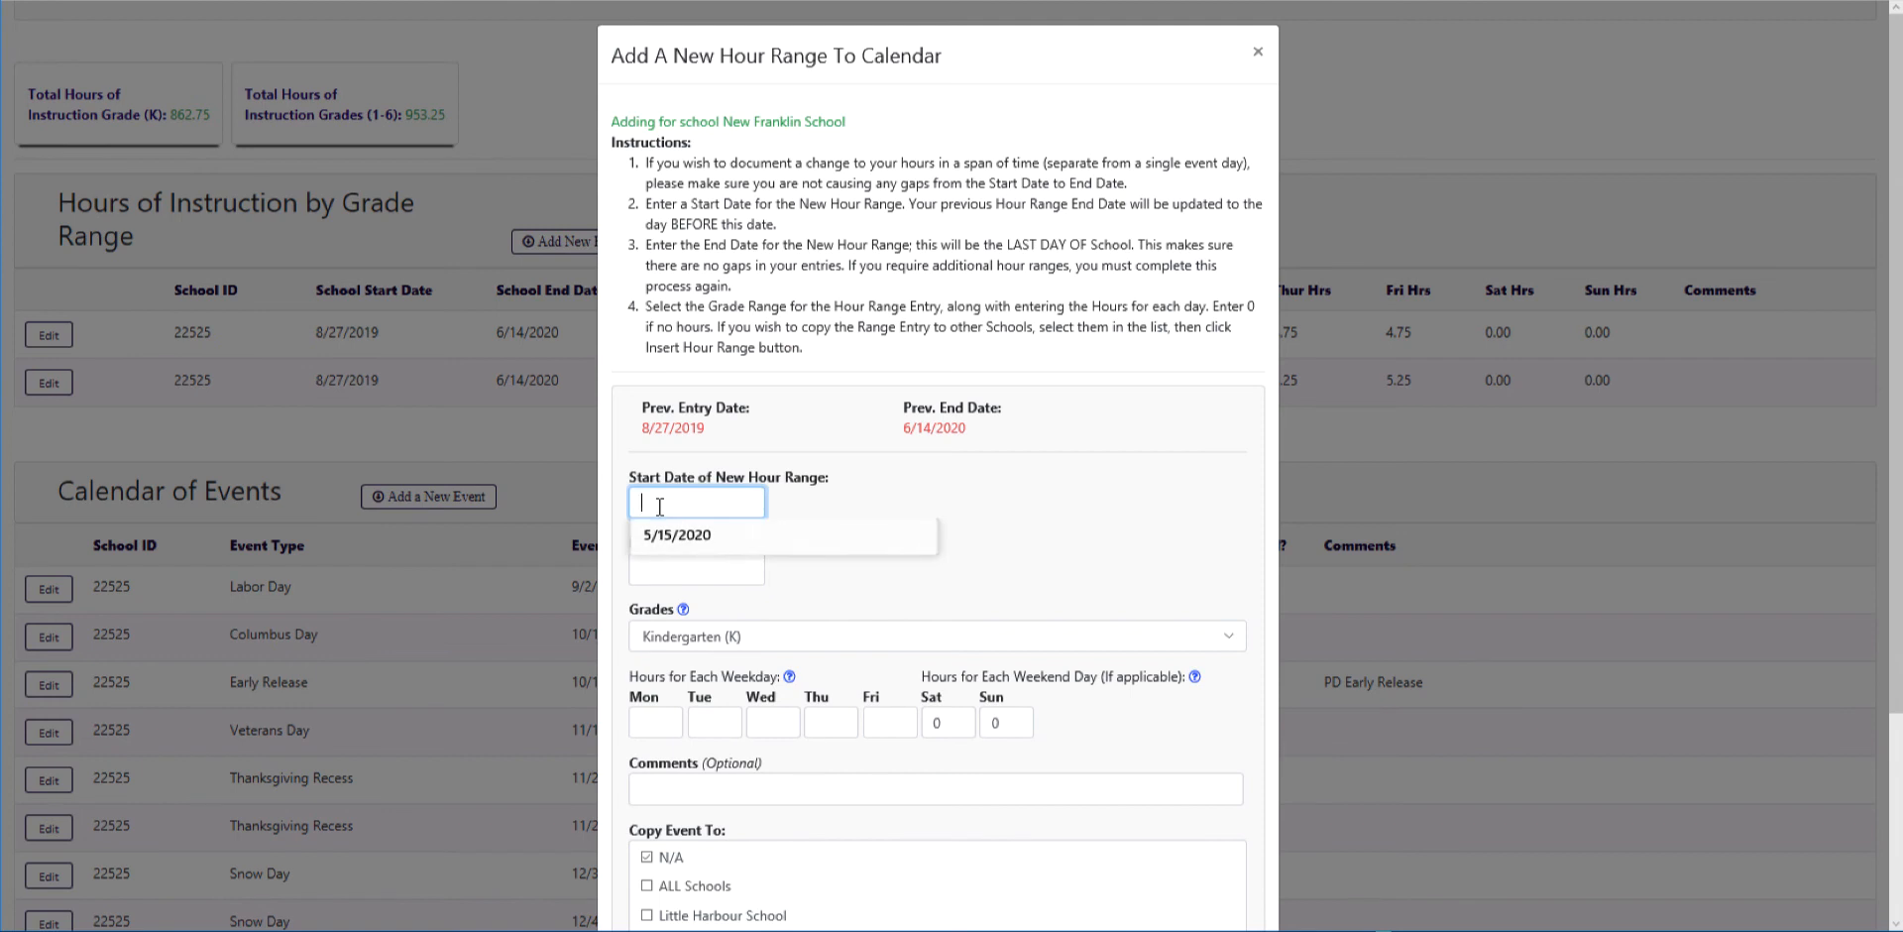
{"action": "type", "text": "3/15/"}
{"action": "type", "text": "2020"}
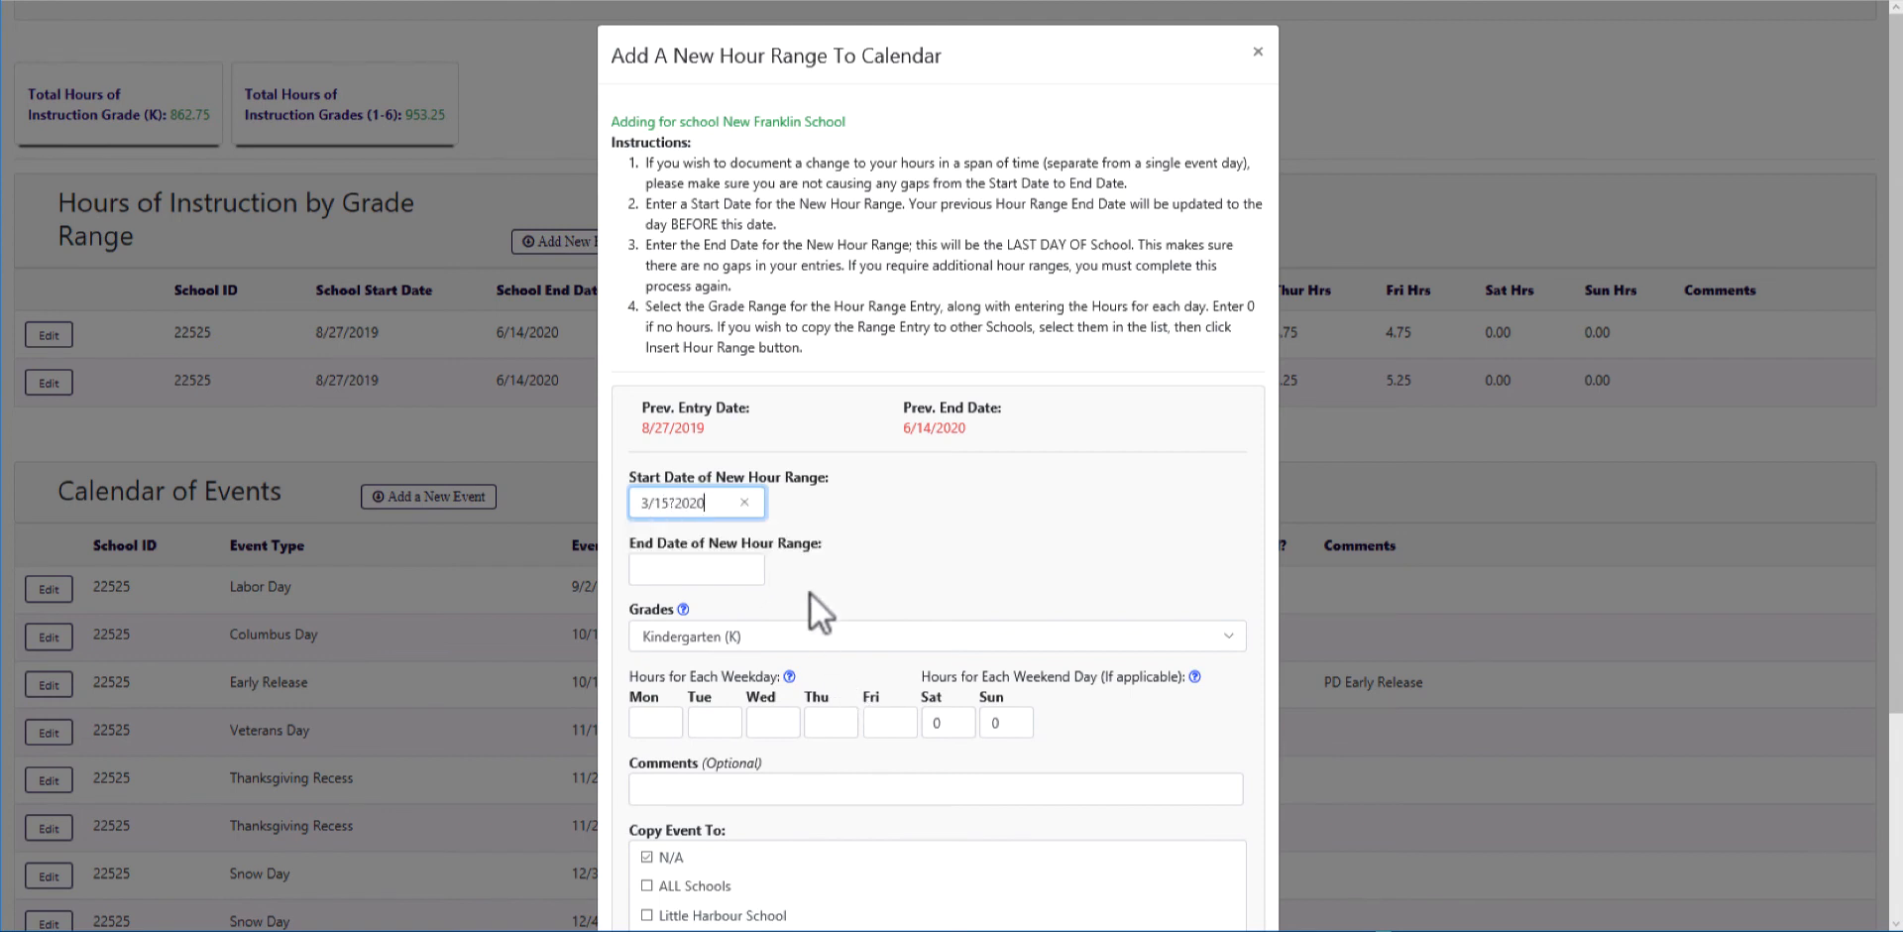
{"action": "key", "text": "BackSpace"}
{"action": "key", "text": "BackSpace"}
{"action": "key", "text": "BackSpace"}
{"action": "key", "text": "BackSpace"}
{"action": "key", "text": "BackSpace"}
{"action": "type", "text": "/2020"}
{"action": "key", "text": "Tab"}
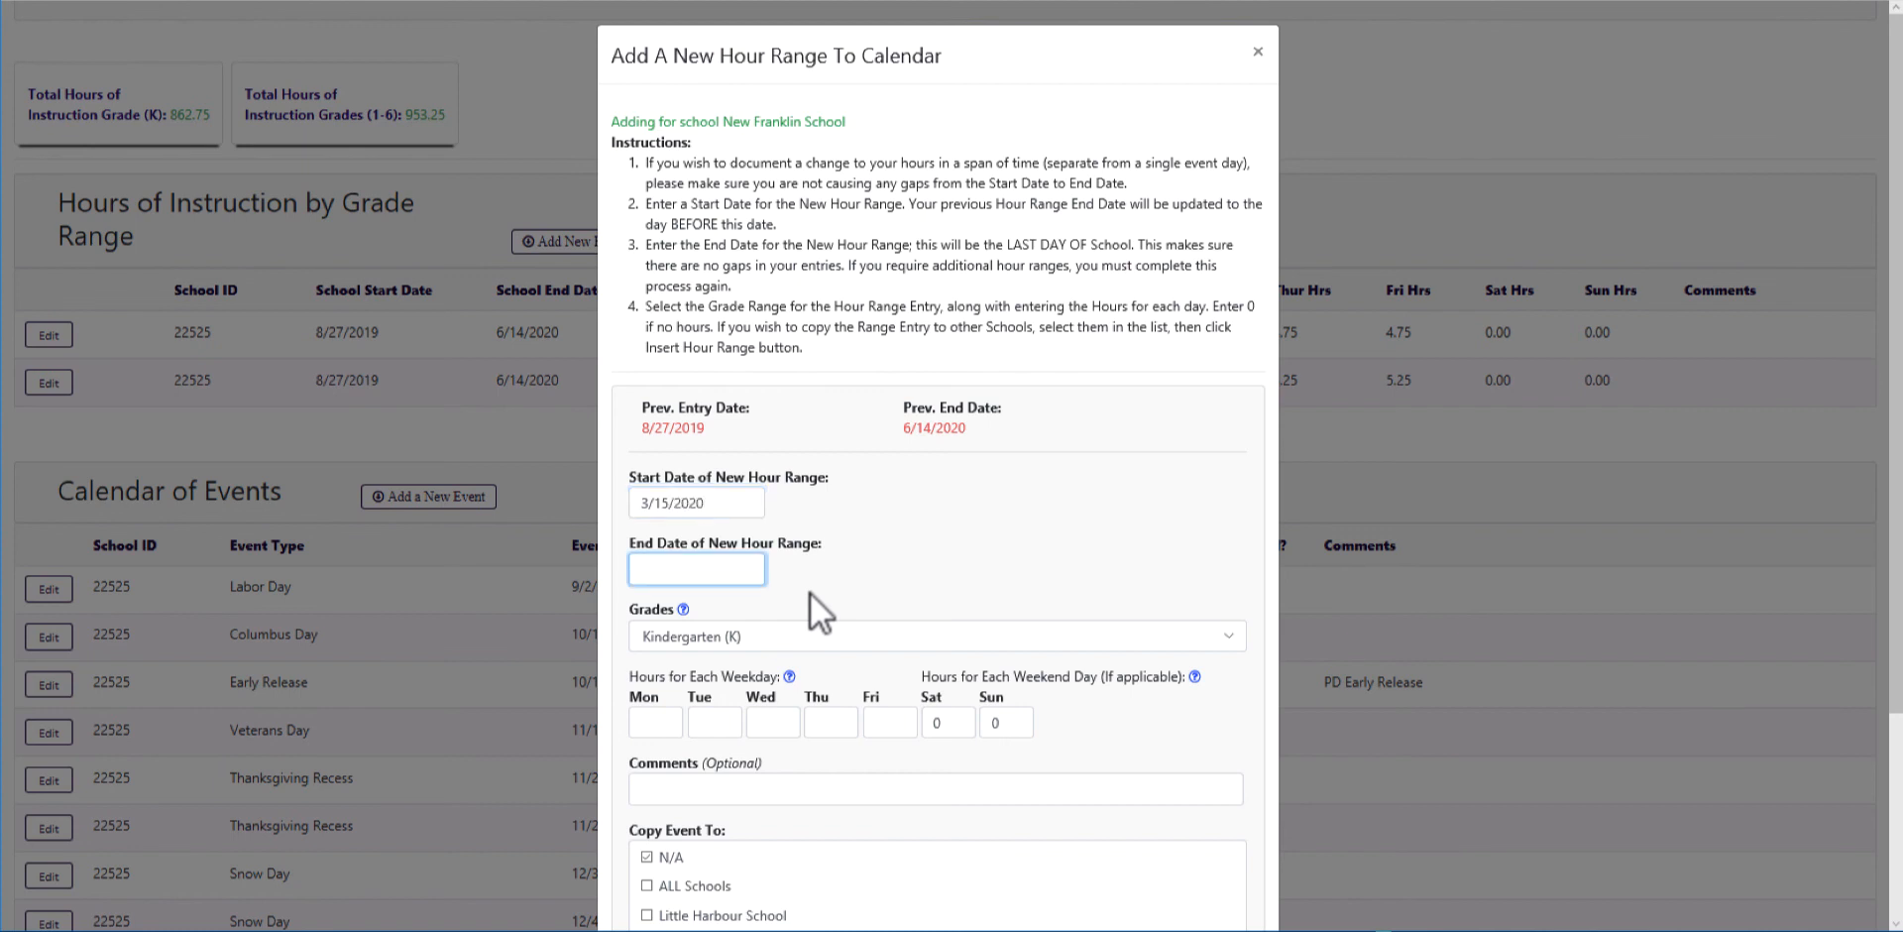
{"action": "type", "text": "6/14/2020"}
Step: Enter 4 hours each for Monday, Tuesday, Thursday and Friday in the new Kindergarten hour range
{"action": "scroll", "coordinate": [811, 592], "scroll_direction": "down", "scroll_amount": 3}
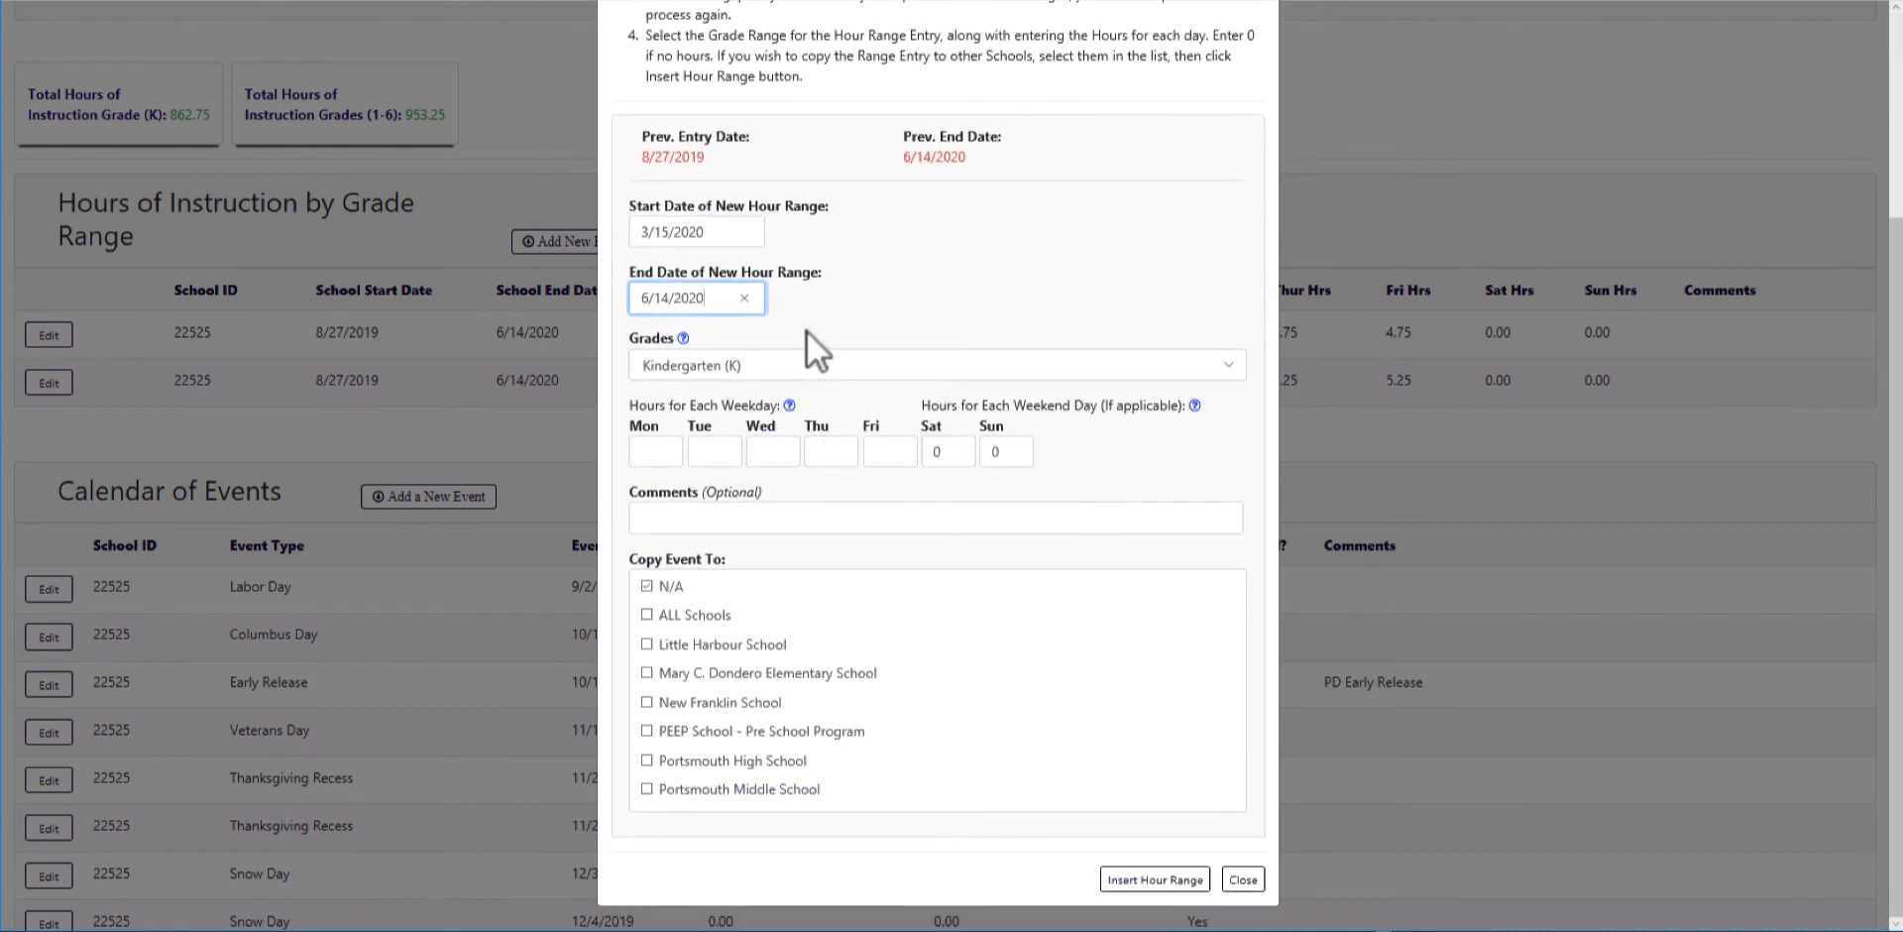
{"action": "left_click", "coordinate": [646, 452]}
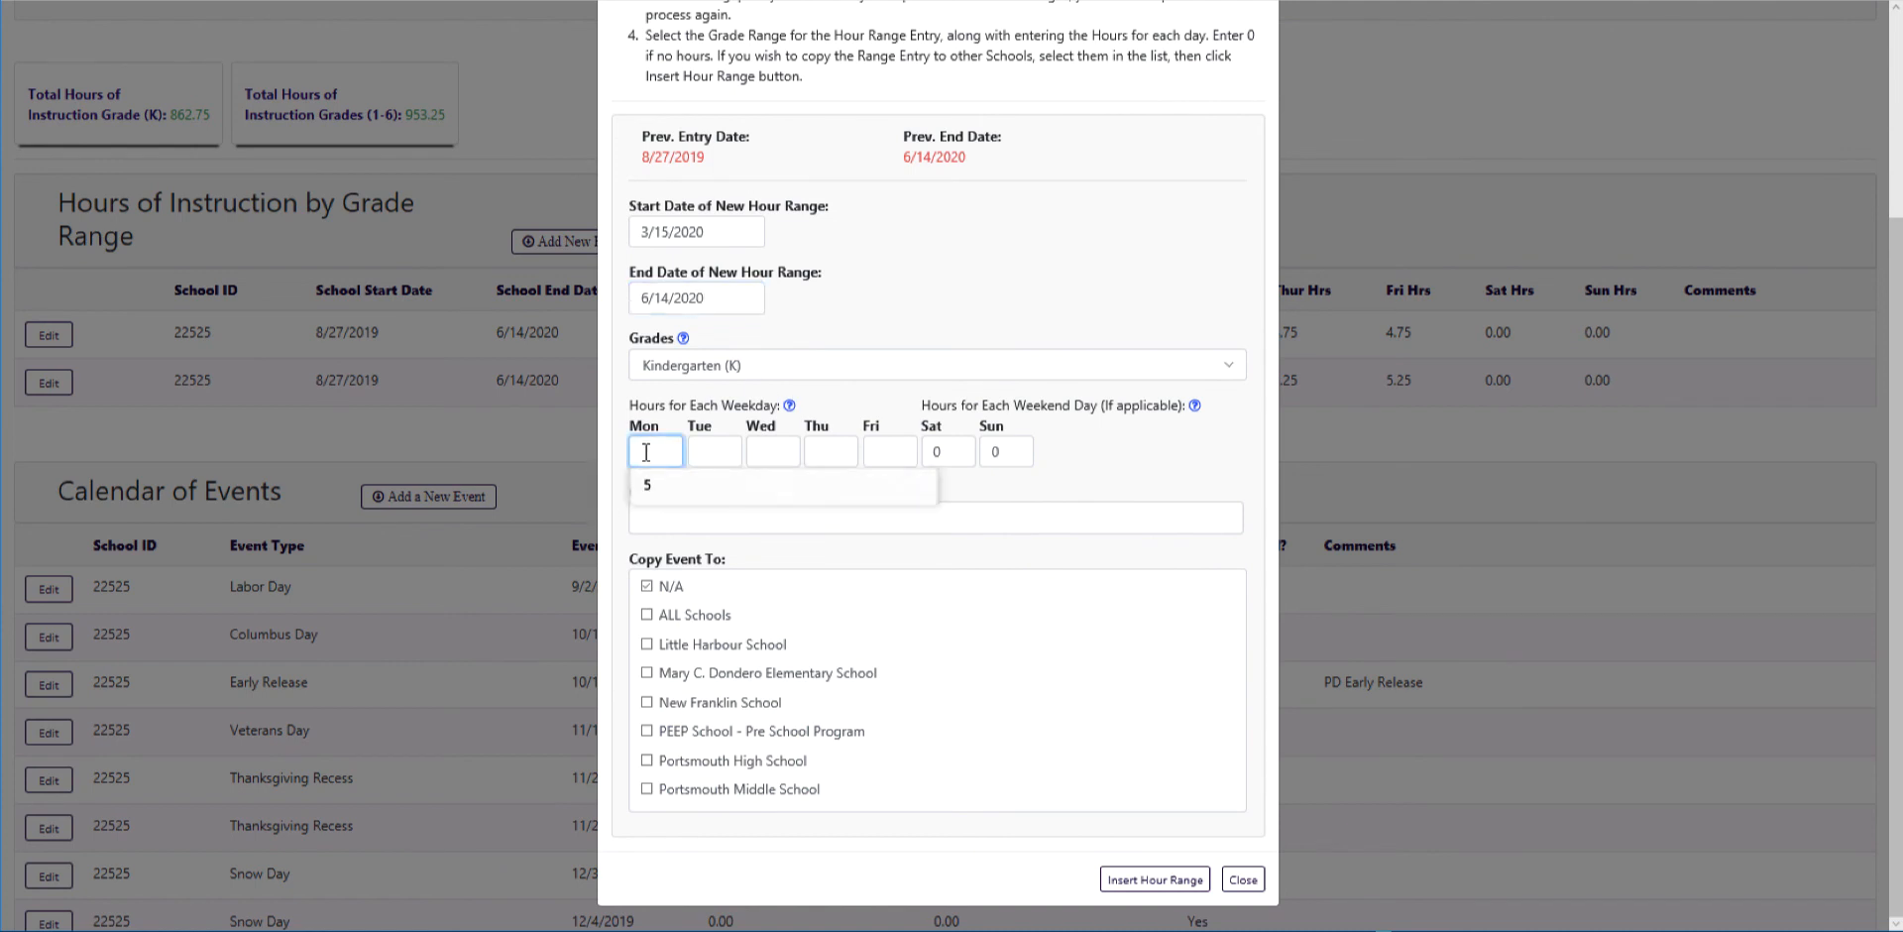
{"action": "type", "text": "4"}
{"action": "key", "text": "Tab"}
{"action": "type", "text": "4"}
{"action": "key", "text": "Tab"}
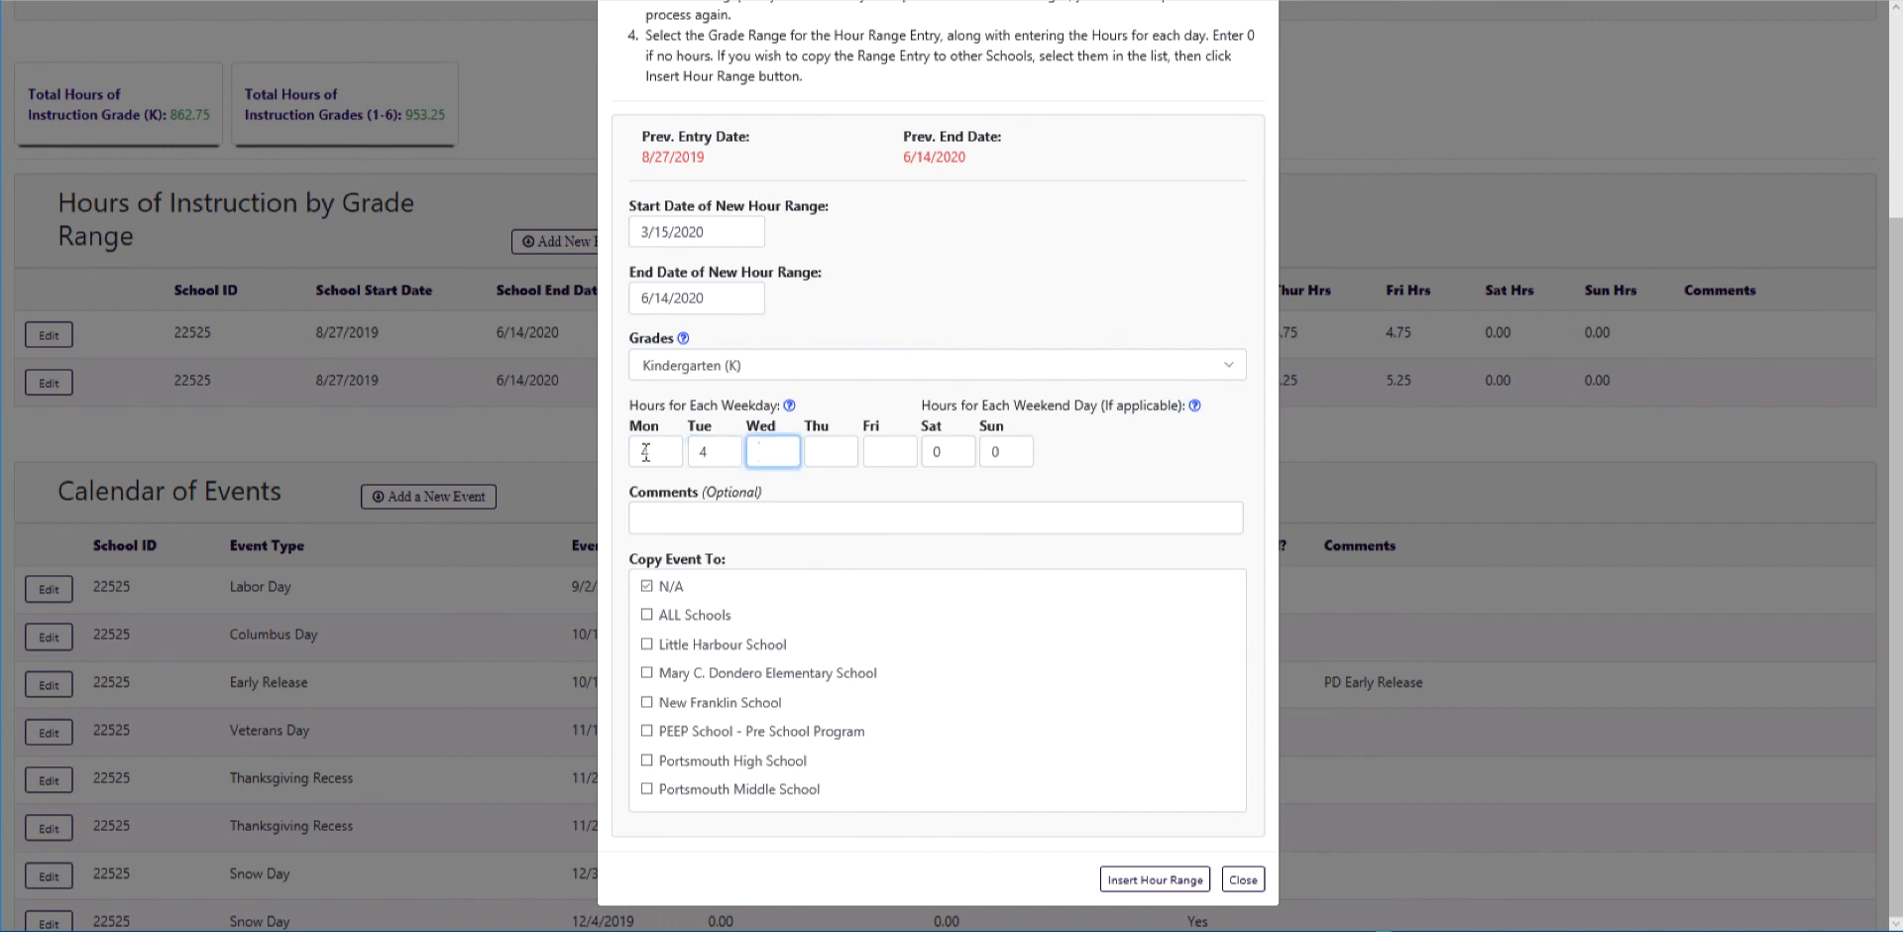
{"action": "key", "text": "Tab"}
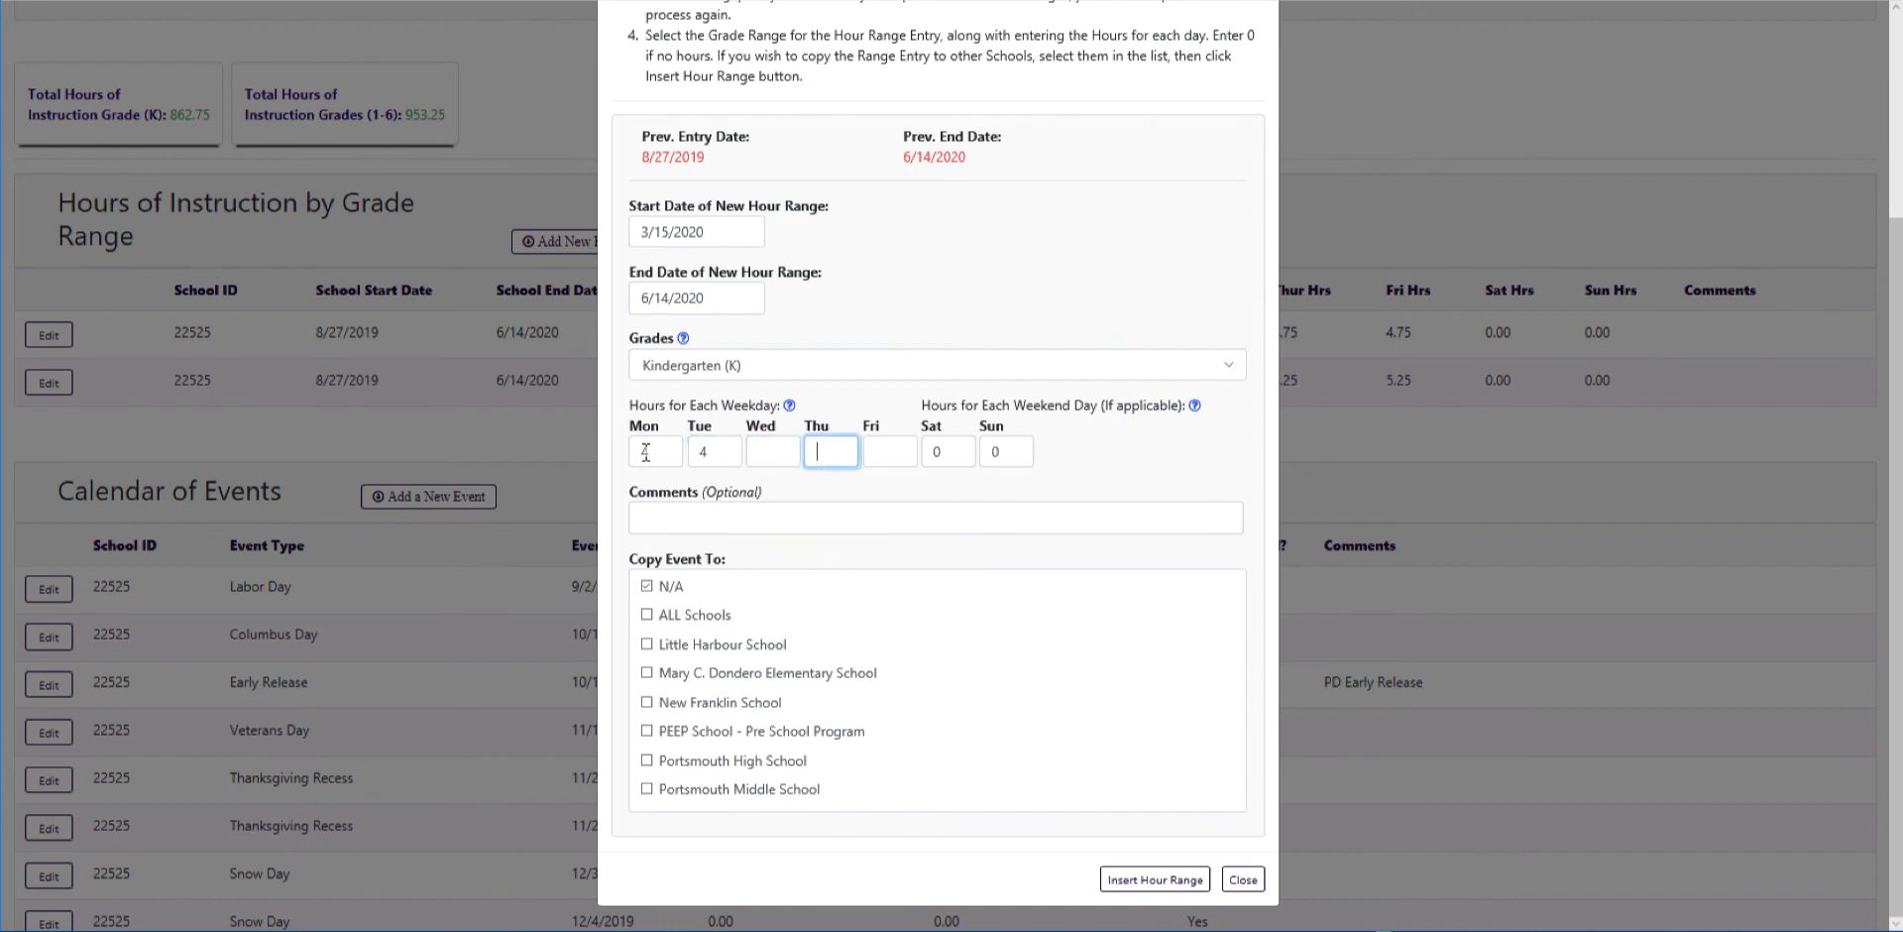
{"action": "type", "text": "4"}
{"action": "key", "text": "Tab"}
{"action": "type", "text": "4"}
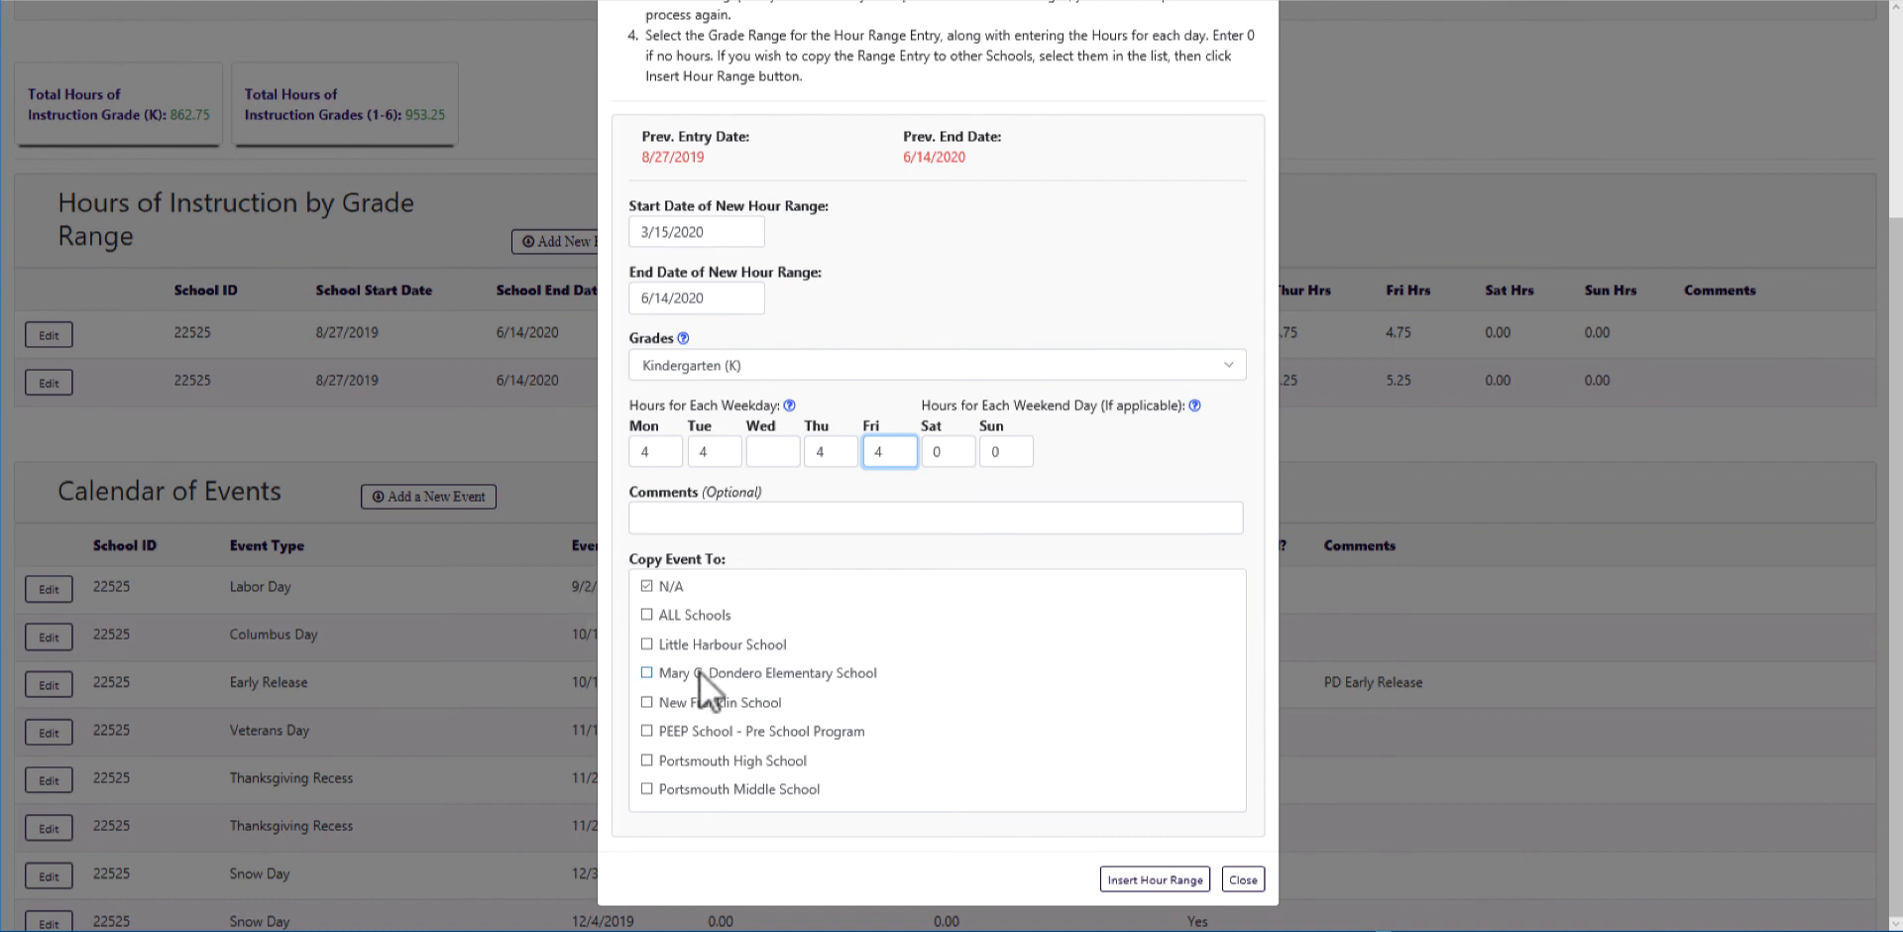
Step: Mark New Franklin School as a copy target and set the hour range's Wednesday hours to 2
{"action": "left_click", "coordinate": [643, 699]}
{"action": "left_click", "coordinate": [774, 448]}
{"action": "type", "text": "2"}
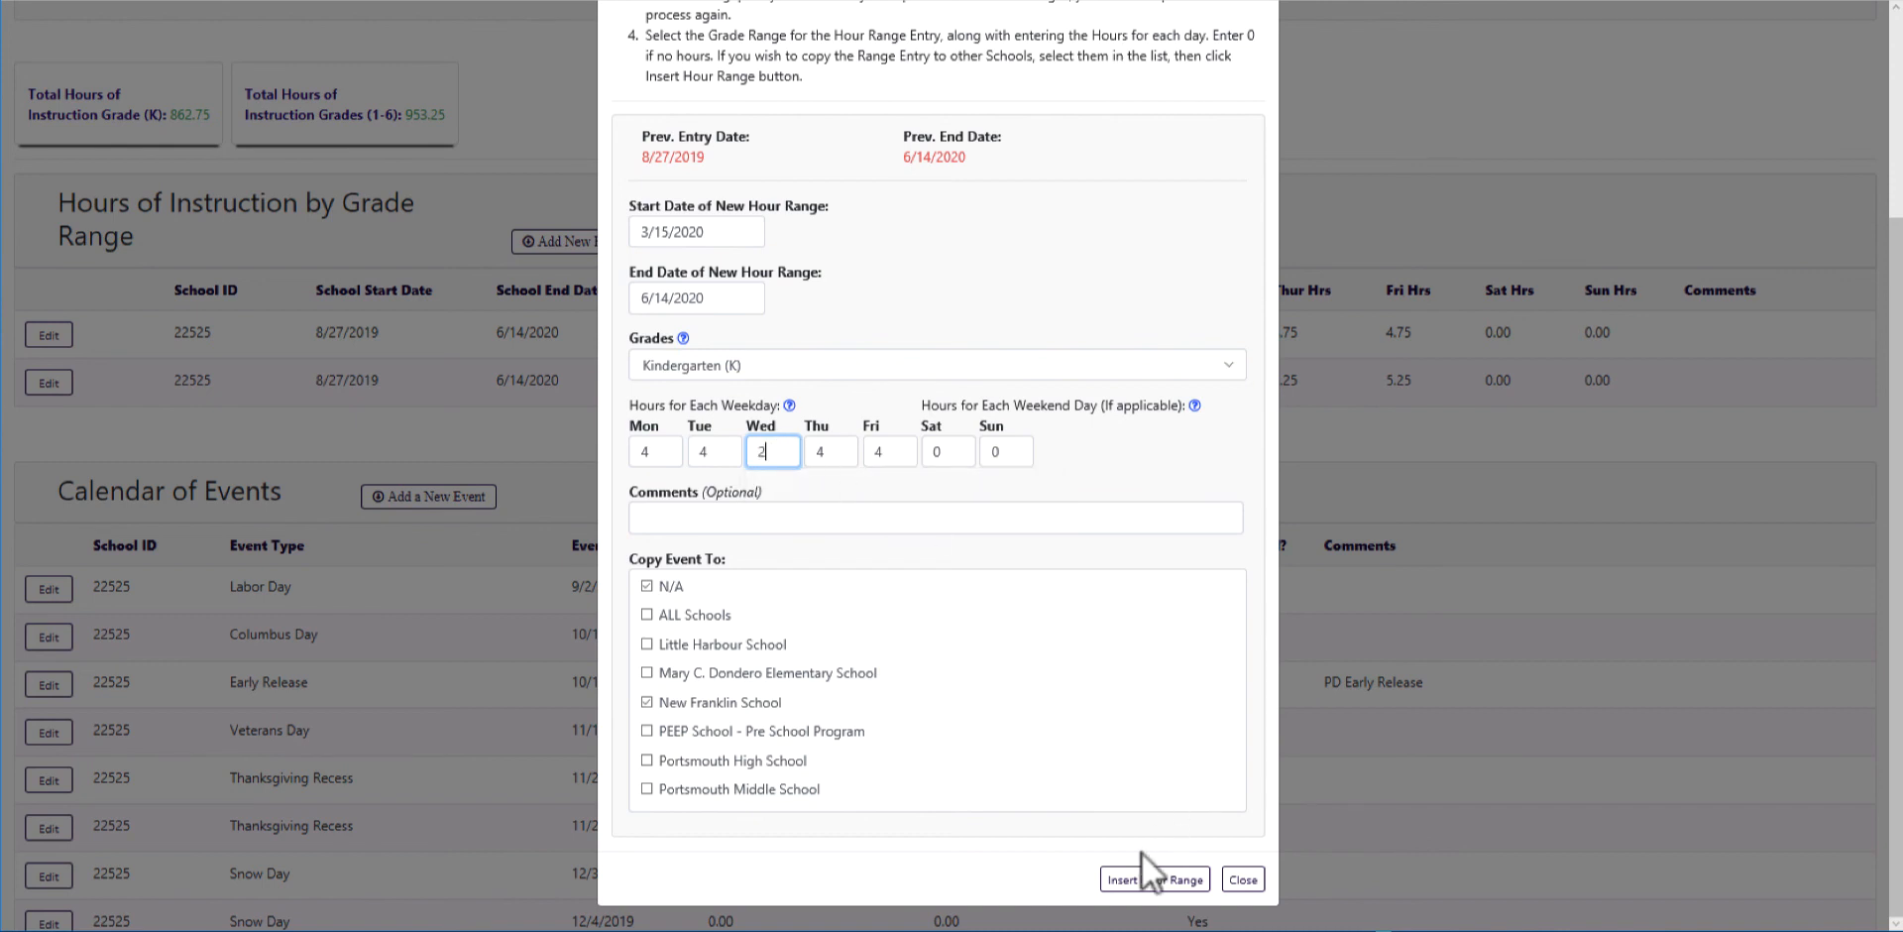
Step: Make New Franklin School the only copy target, without N/A, and insert the Kindergarten hour range
{"action": "left_click", "coordinate": [1144, 881]}
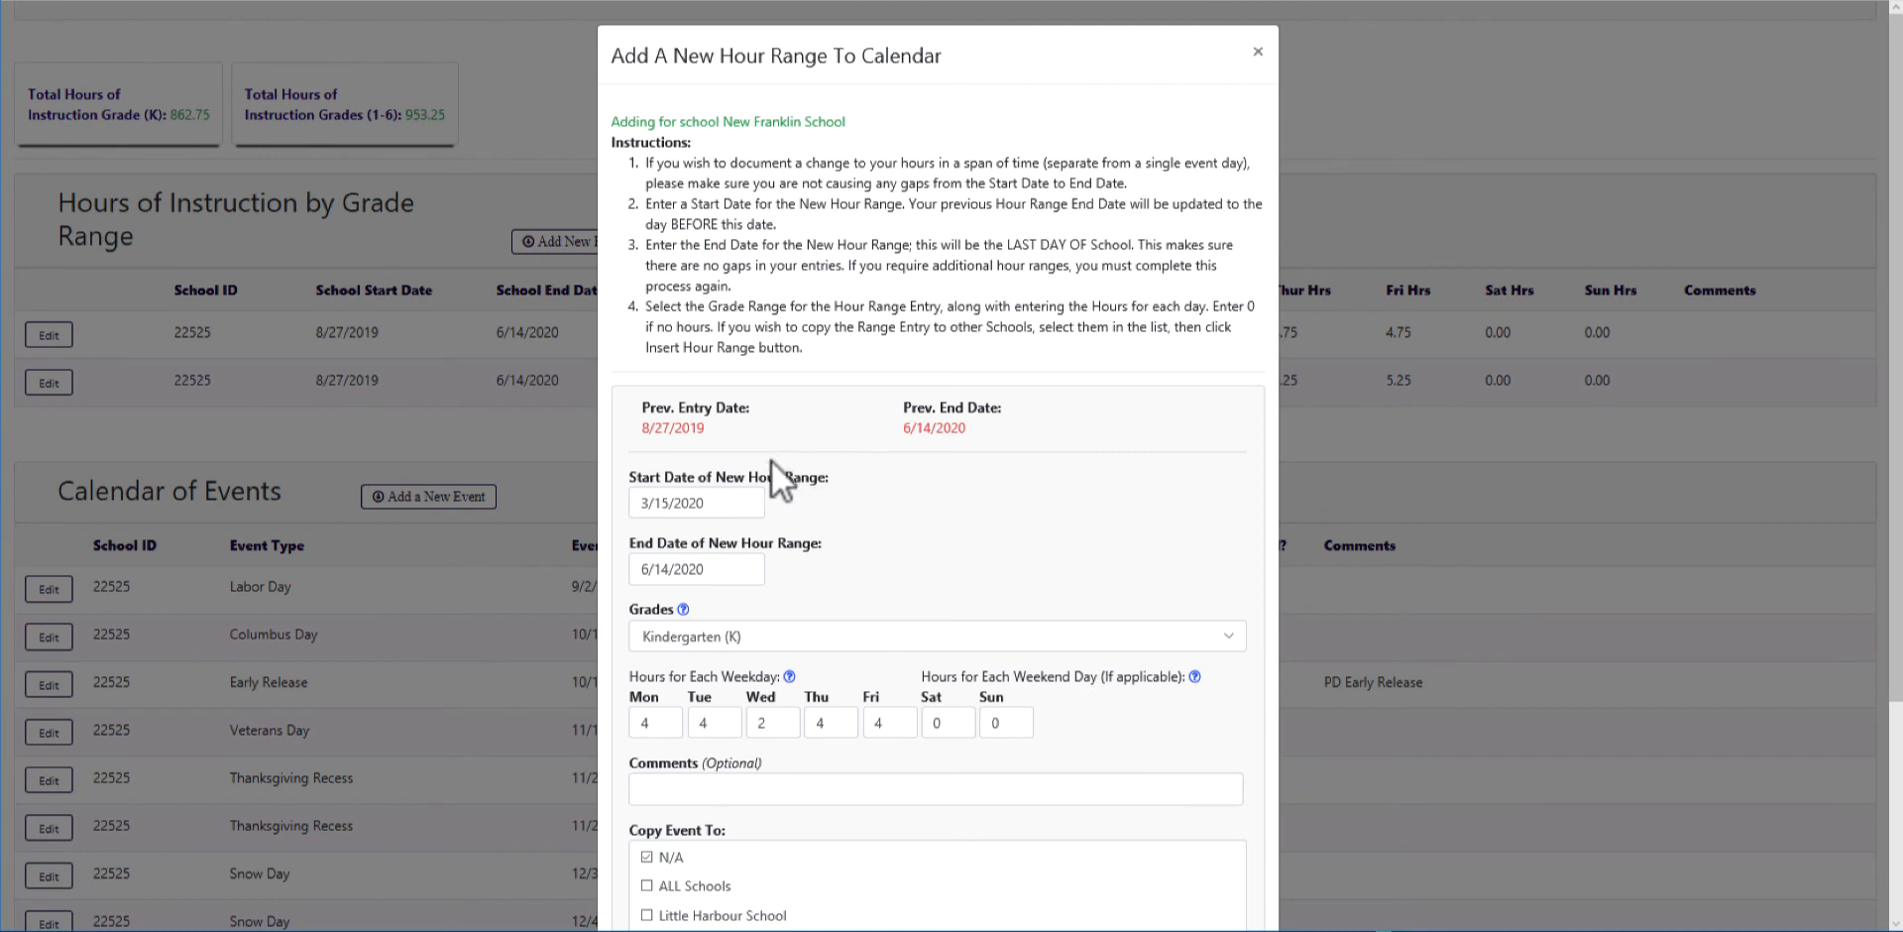
{"action": "scroll", "coordinate": [779, 470], "scroll_direction": "down", "scroll_amount": 2}
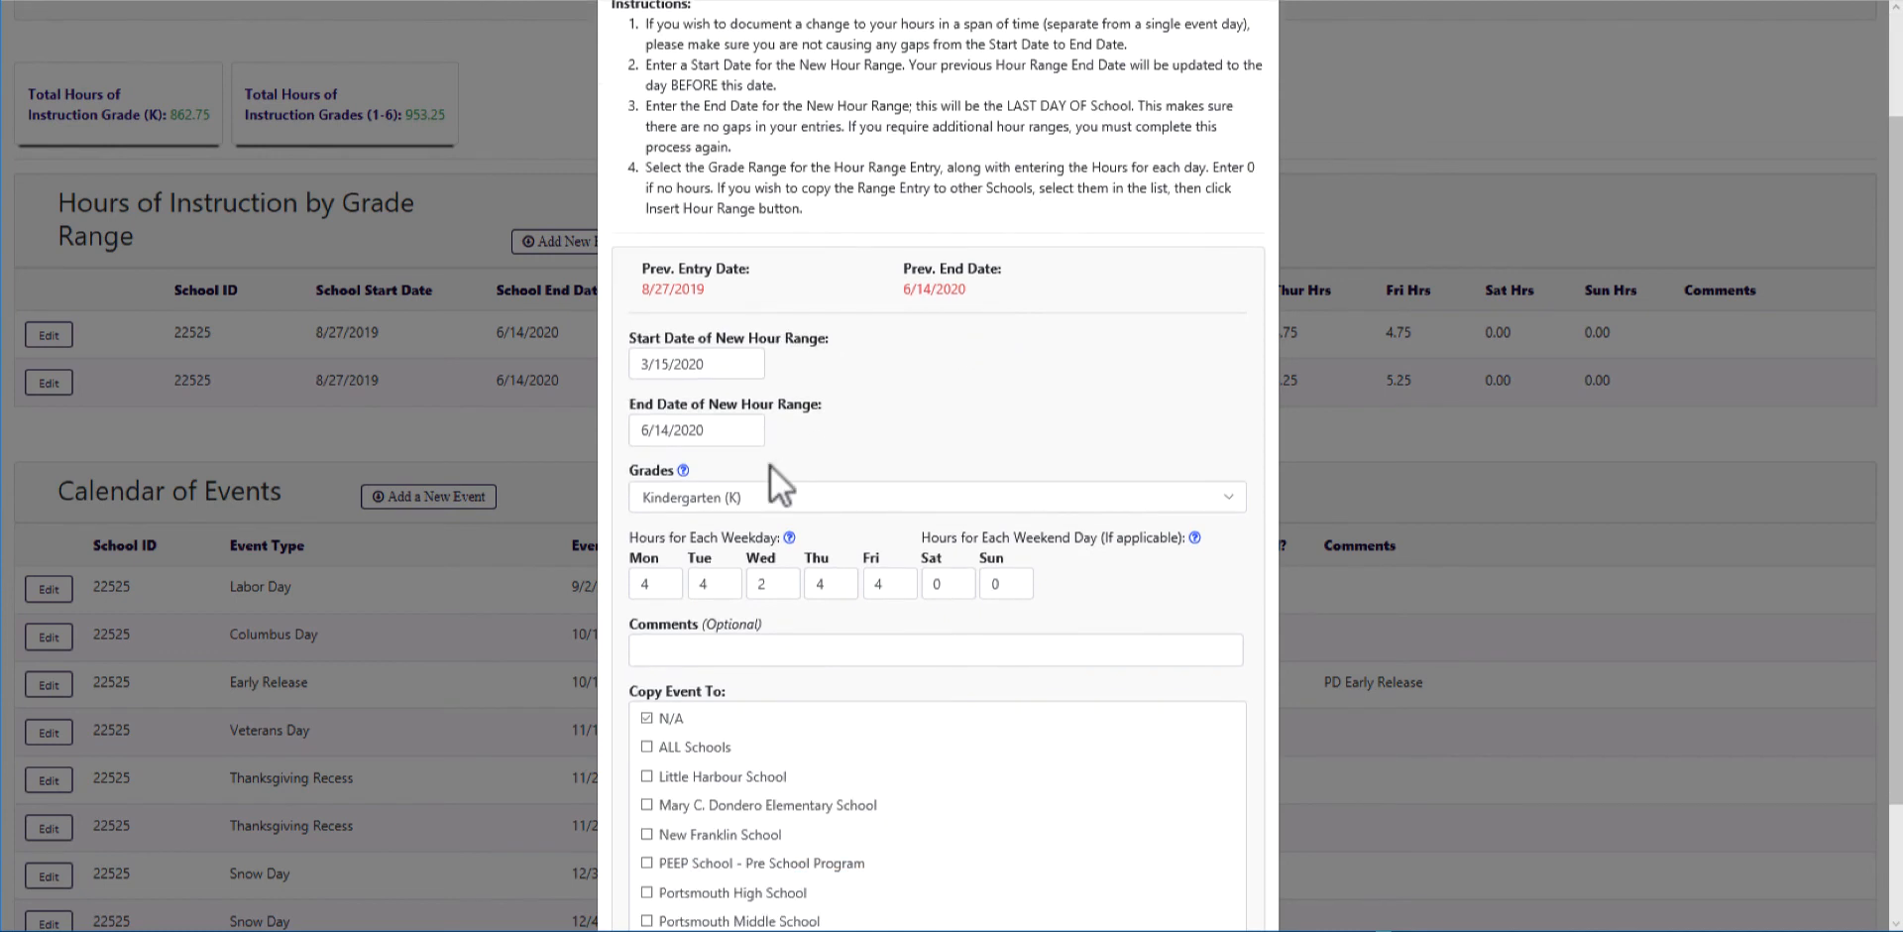
{"action": "scroll", "coordinate": [770, 466], "scroll_direction": "down", "scroll_amount": 2}
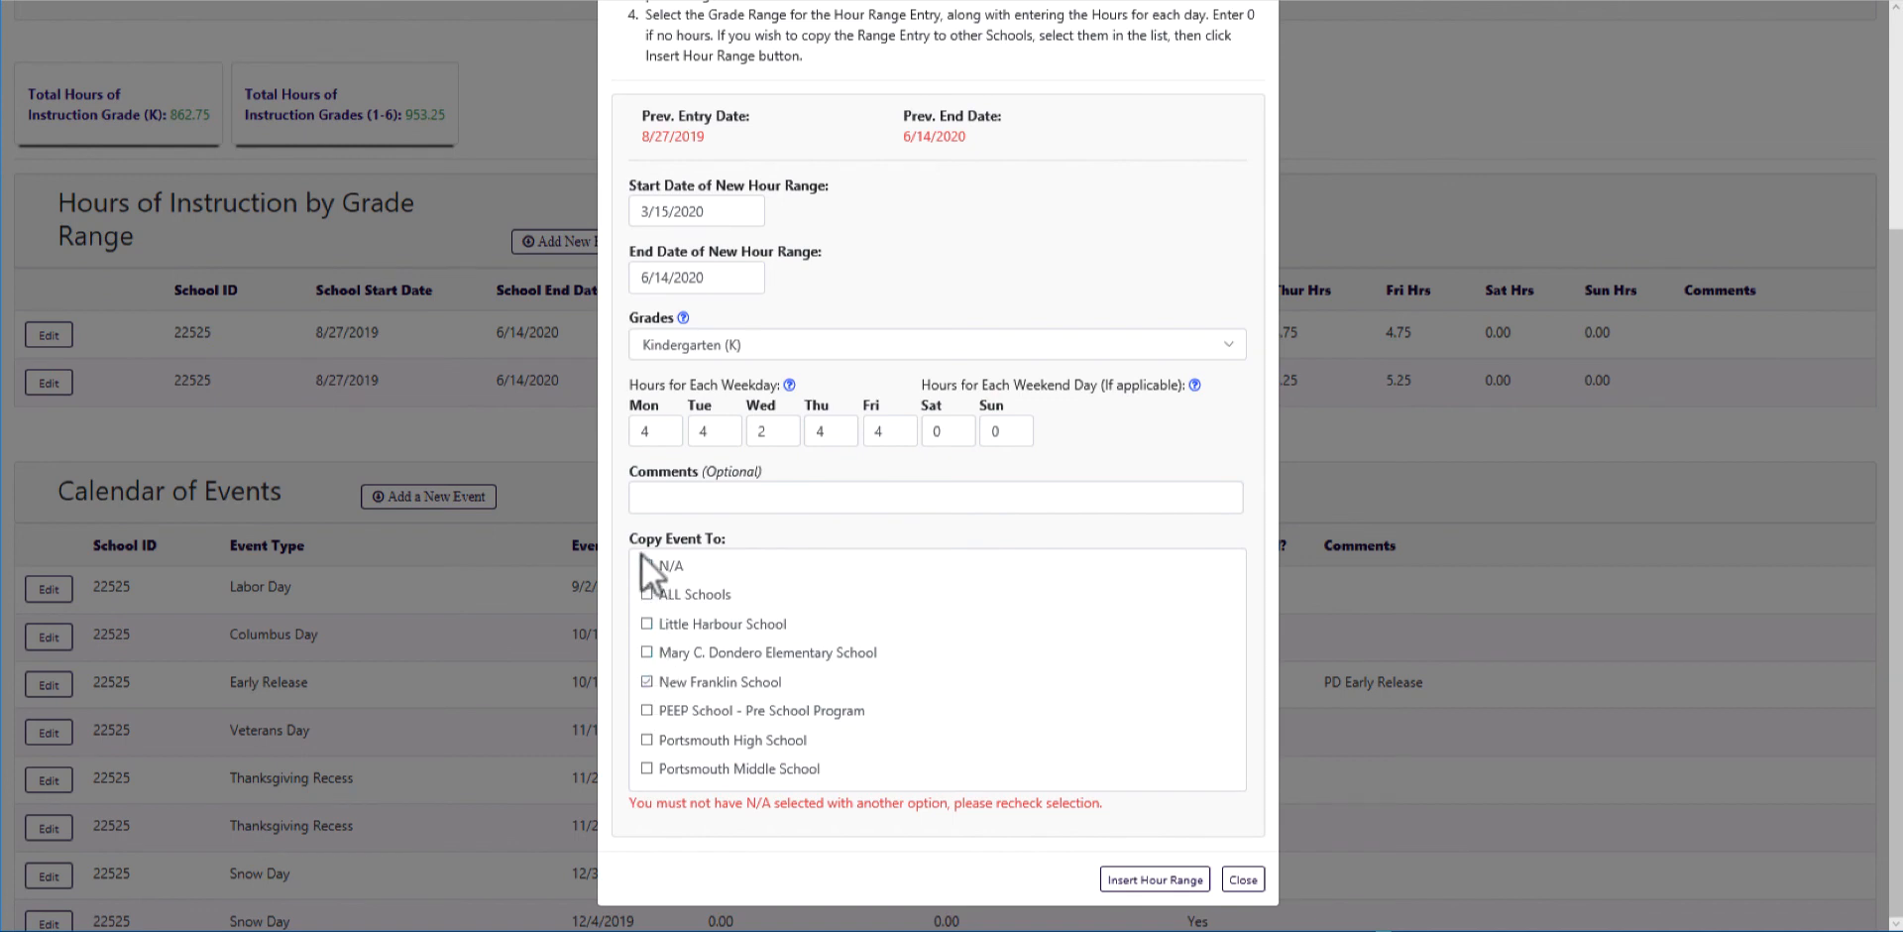
{"action": "left_click", "coordinate": [1148, 880]}
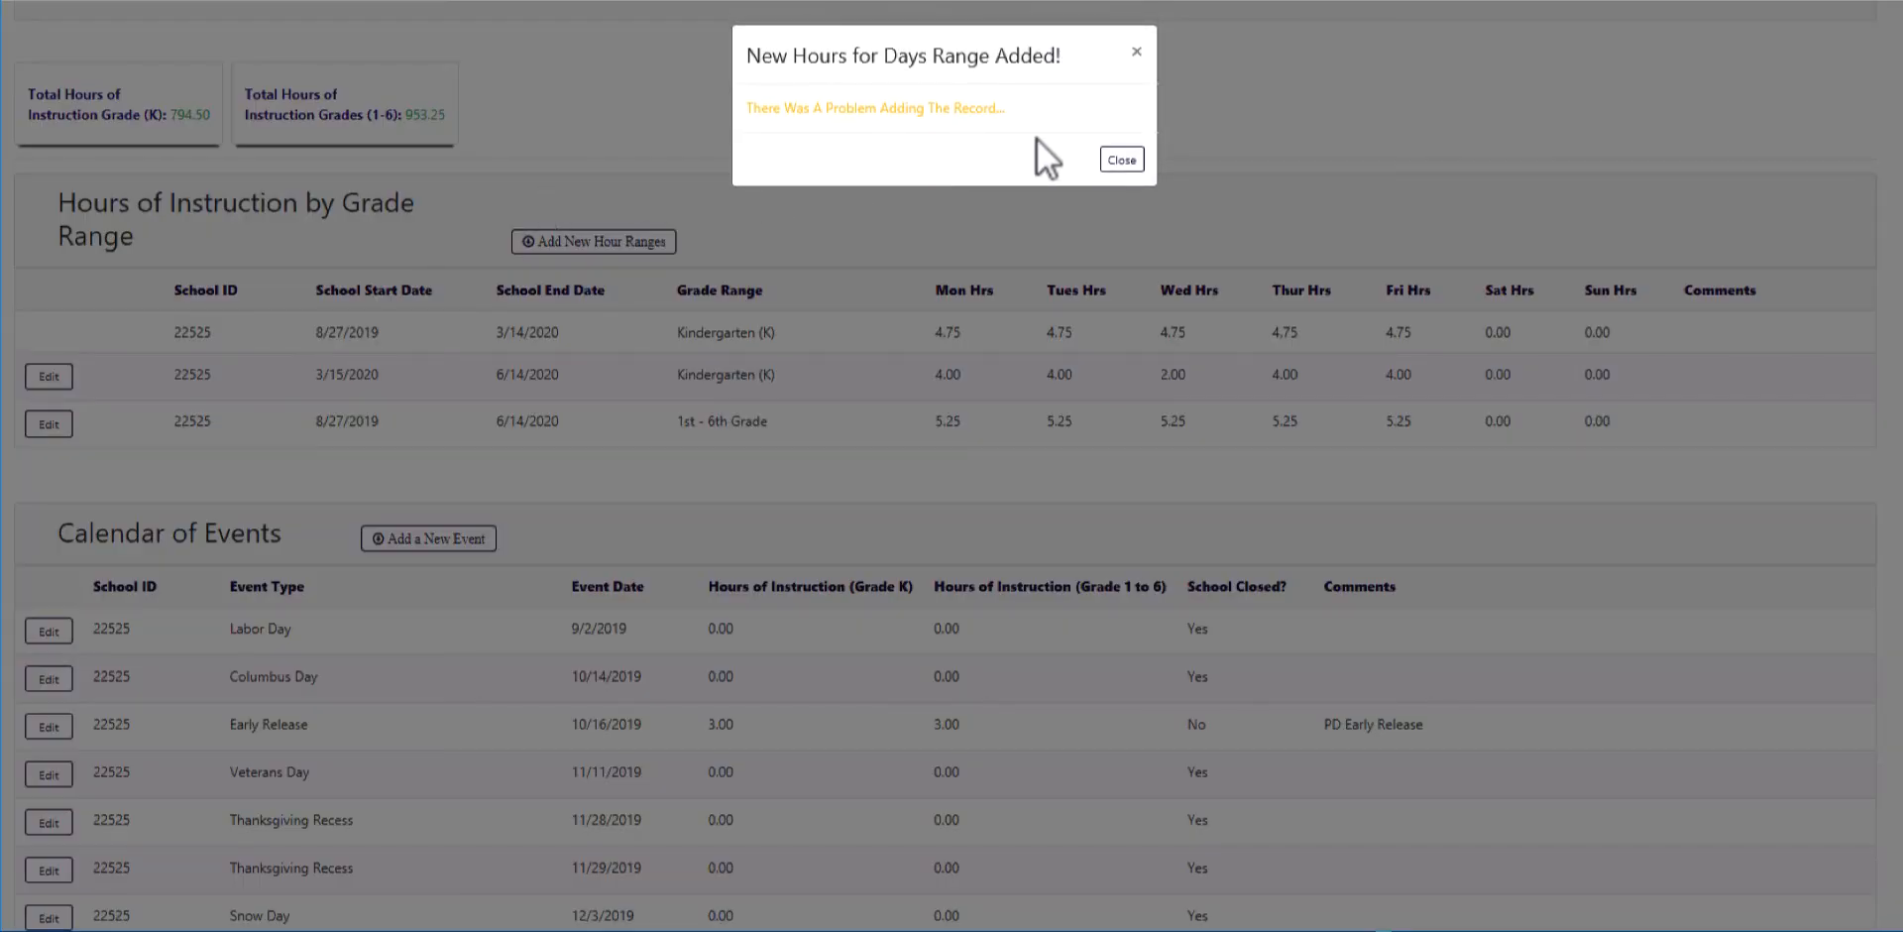
Step: Dismiss the new hour range message and review New Franklin School's total instruction hours, grade hour ranges and calendar events
{"action": "left_click", "coordinate": [1124, 159]}
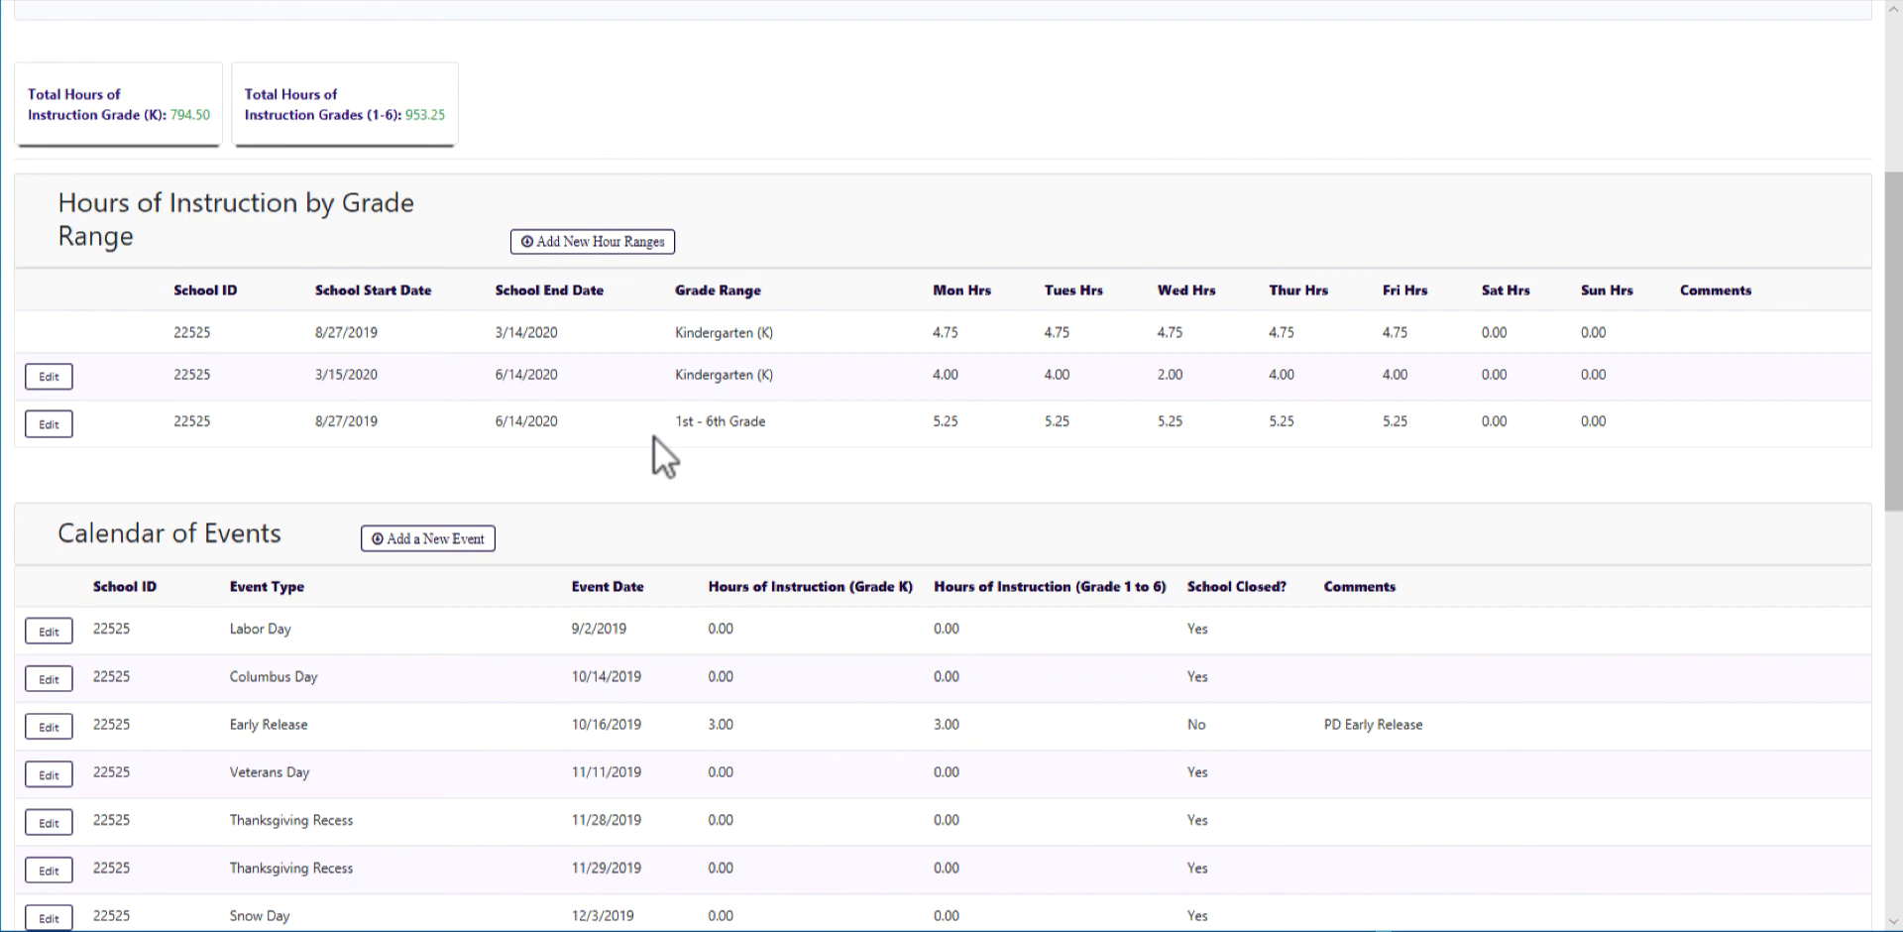
{"action": "scroll", "coordinate": [609, 360], "scroll_direction": "up", "scroll_amount": 3}
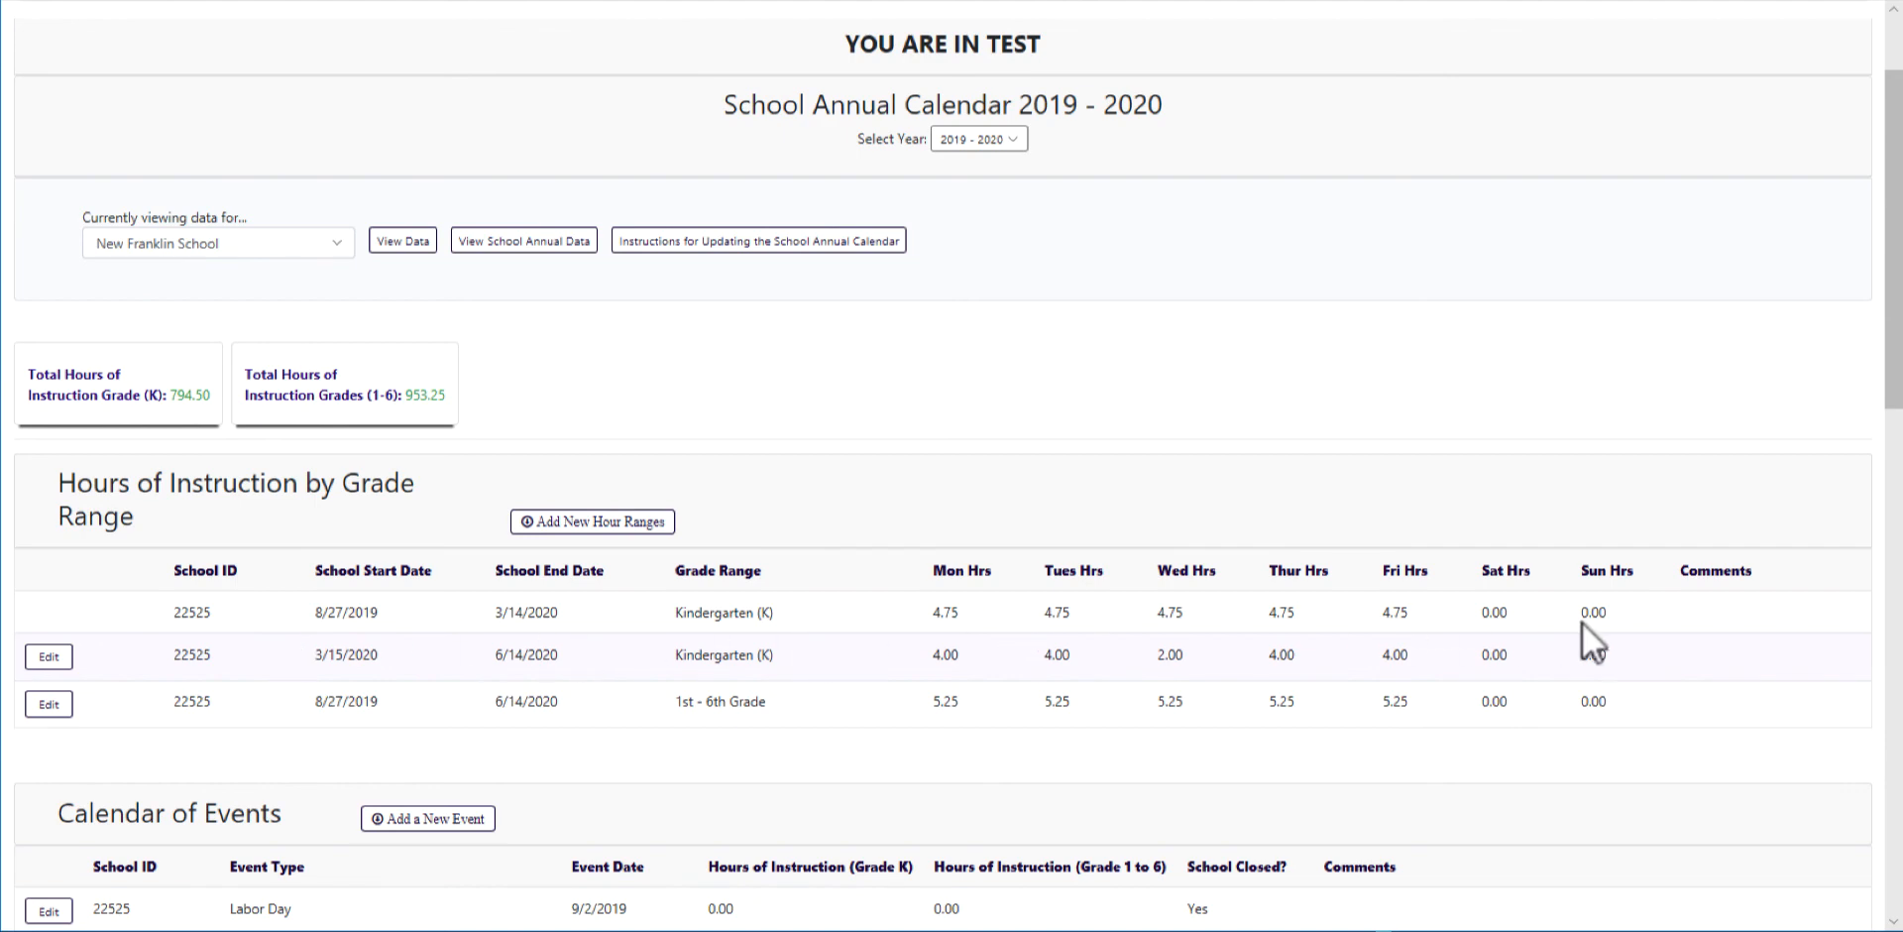
{"action": "scroll", "coordinate": [1584, 624], "scroll_direction": "down", "scroll_amount": 3}
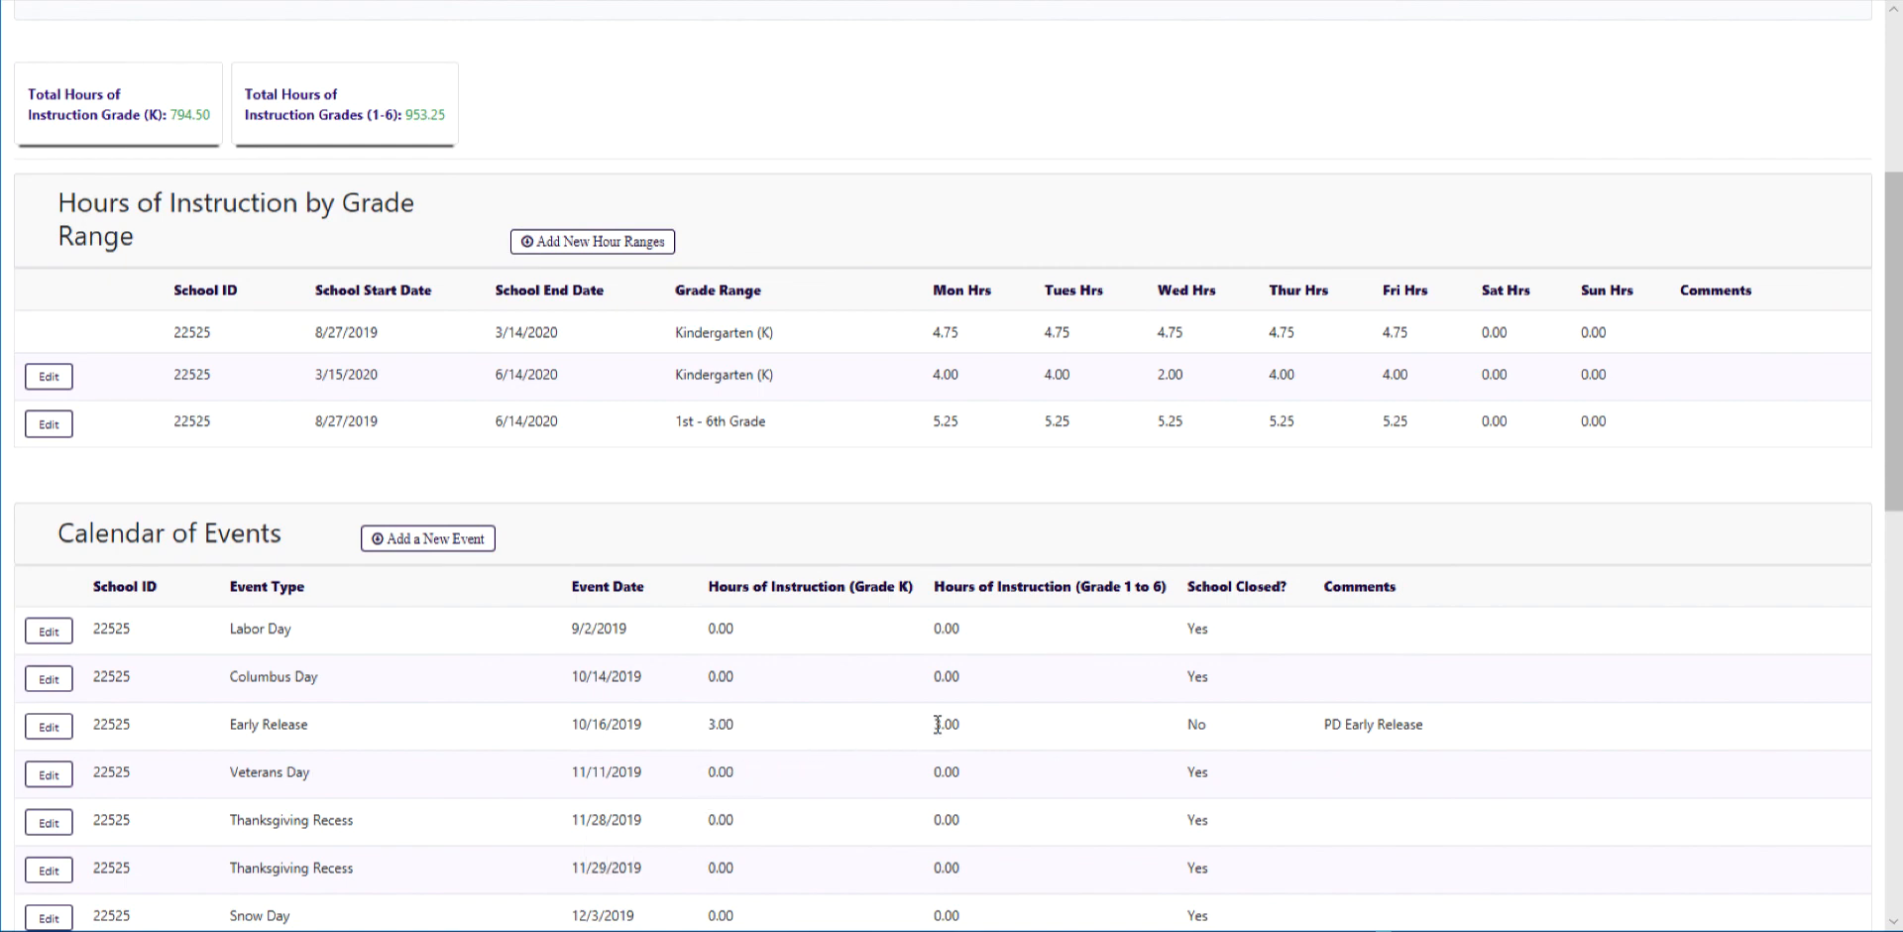
{"action": "scroll", "coordinate": [938, 725], "scroll_direction": "up", "scroll_amount": 4}
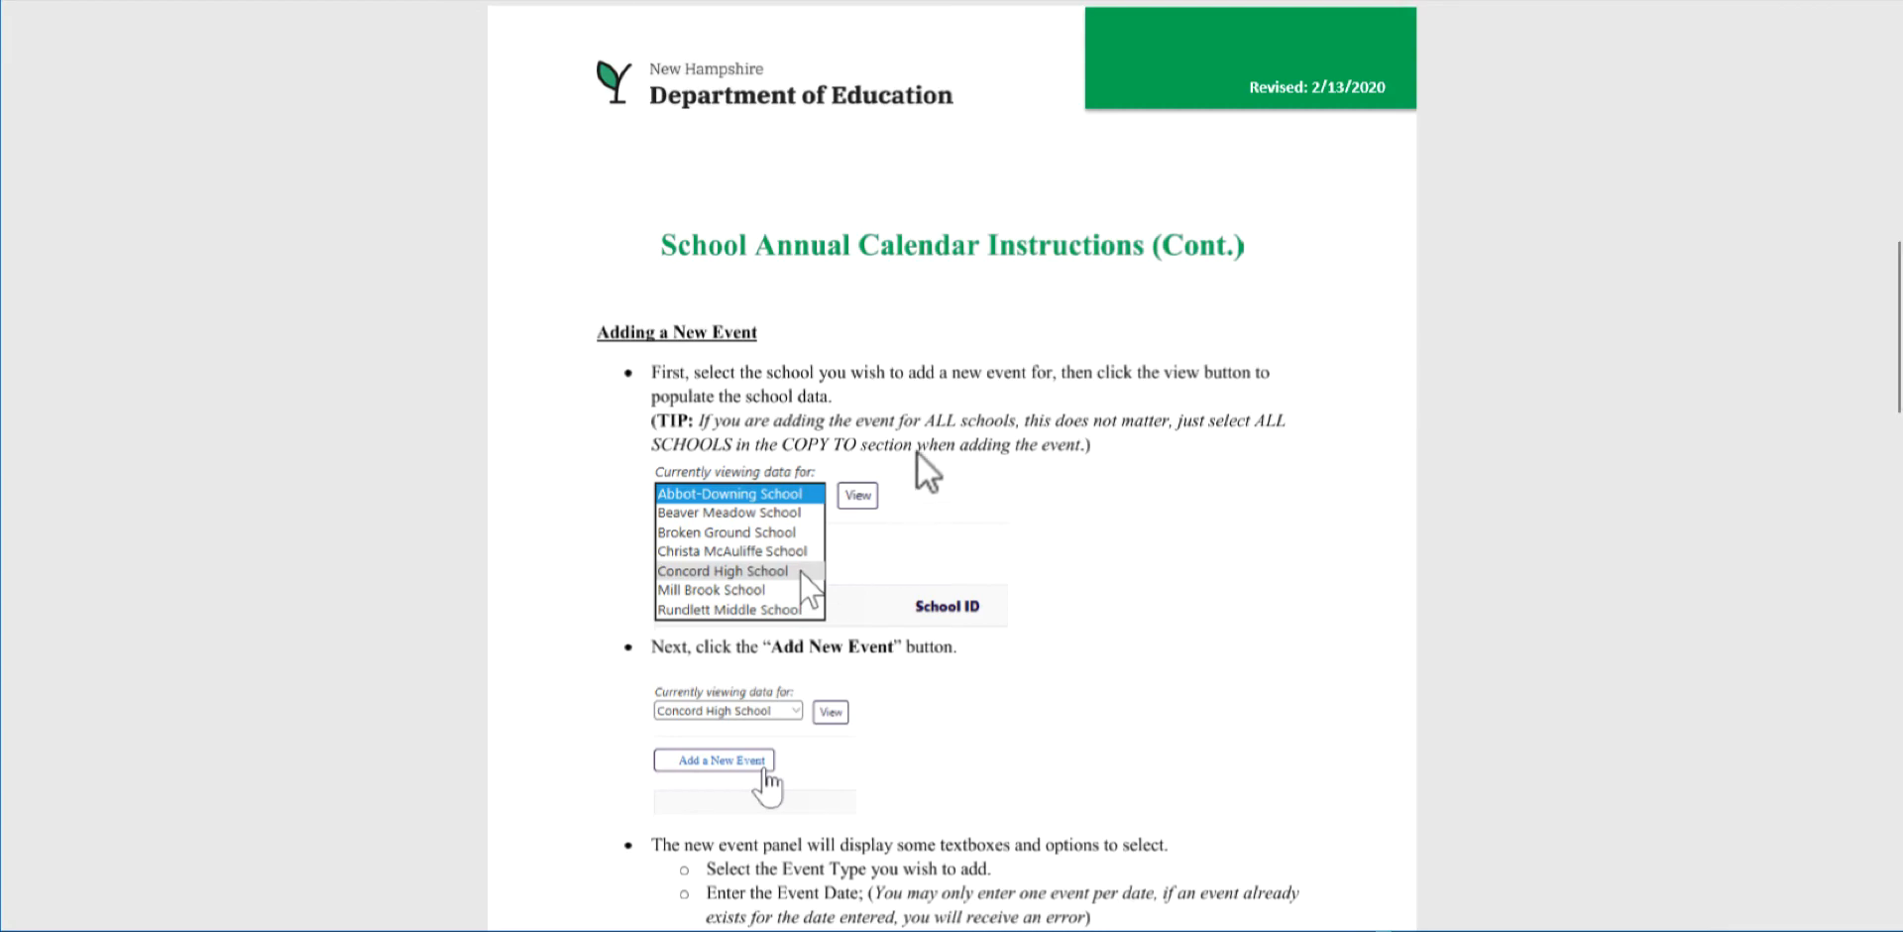
Step: Look through the School Annual Calendar Instructions, covering the sections on adding and editing an event
{"action": "scroll", "coordinate": [922, 456], "scroll_direction": "down", "scroll_amount": 4}
{"action": "scroll", "coordinate": [918, 452], "scroll_direction": "down", "scroll_amount": 10}
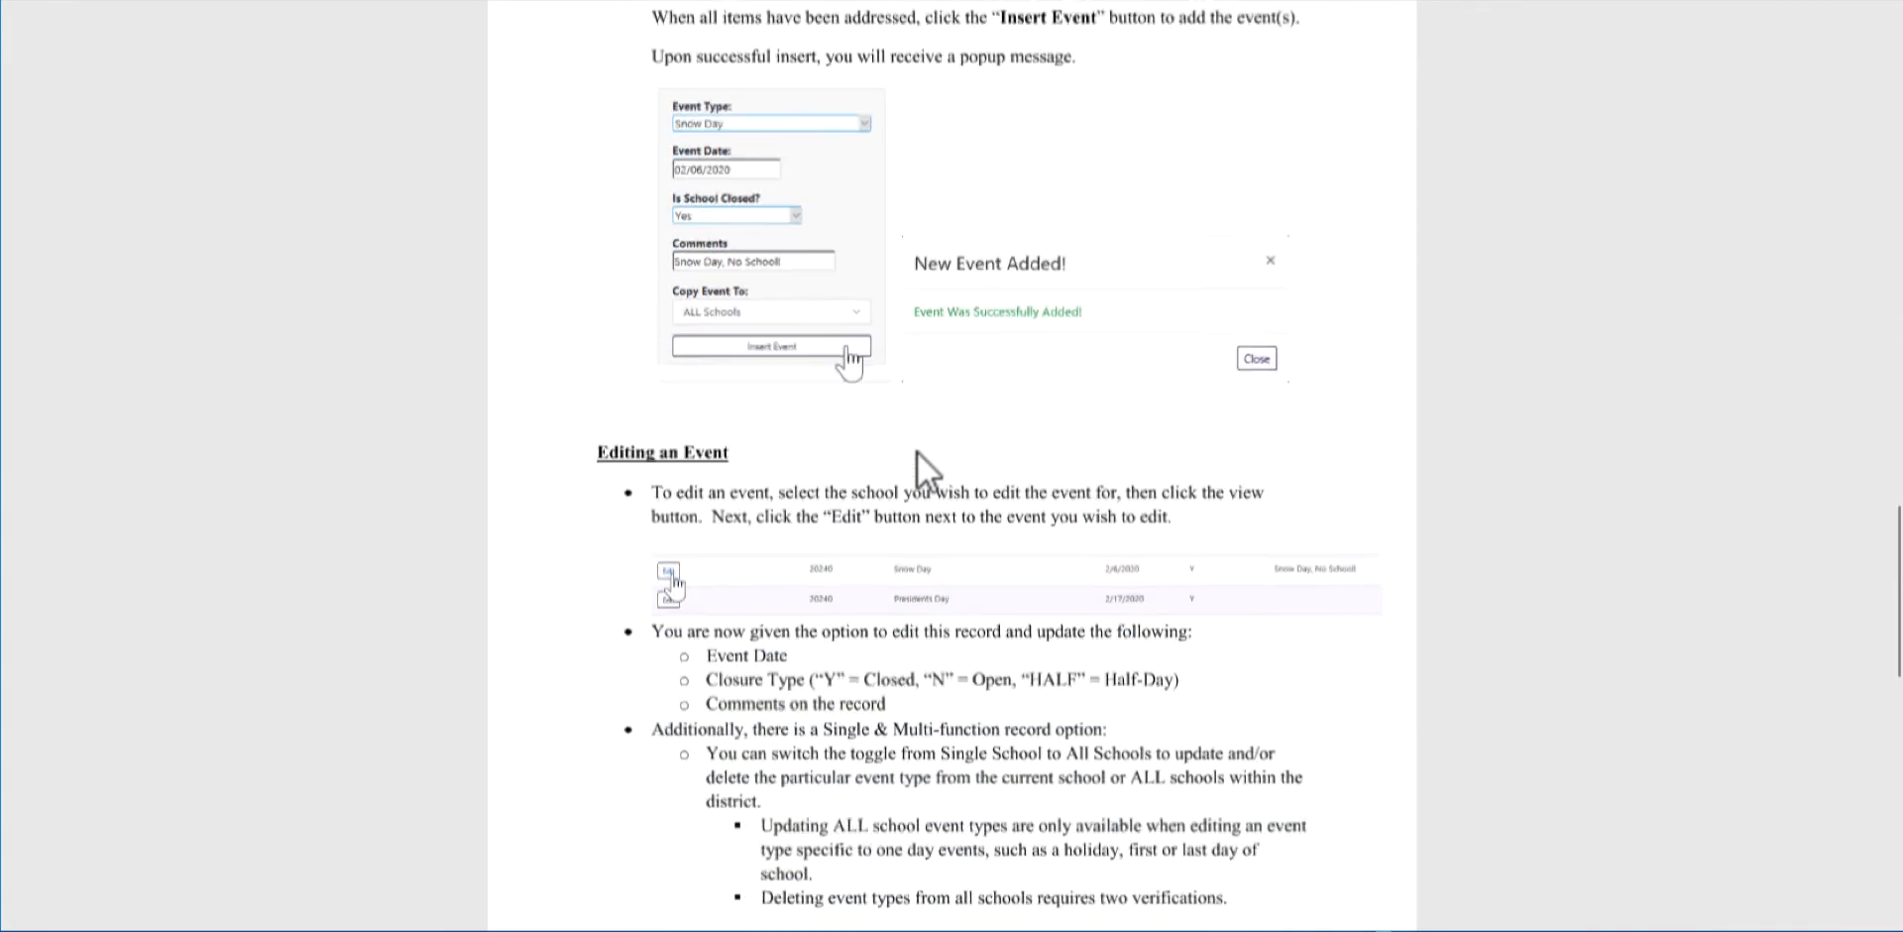
{"action": "scroll", "coordinate": [917, 452], "scroll_direction": "down", "scroll_amount": 3}
{"action": "scroll", "coordinate": [918, 452], "scroll_direction": "up", "scroll_amount": 20}
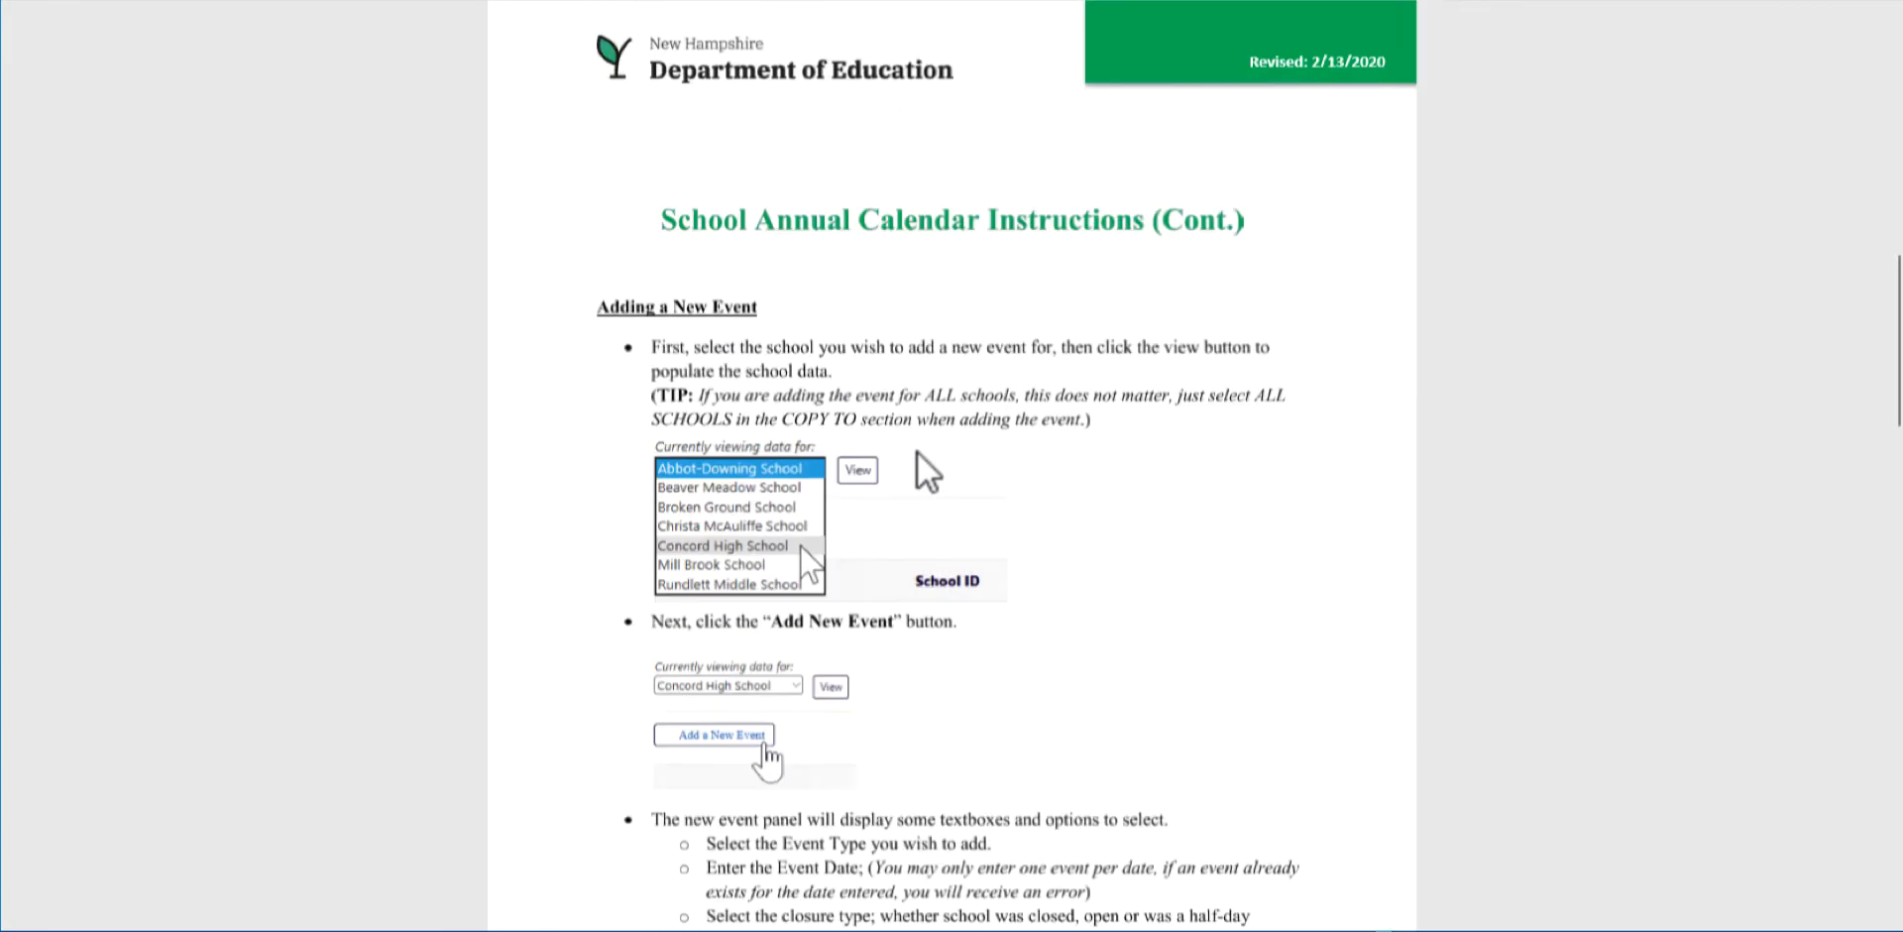
Step: Close the calendar instructions and advance the presentation to the Review of Next Steps page
{"action": "key", "text": "ctrl+w"}
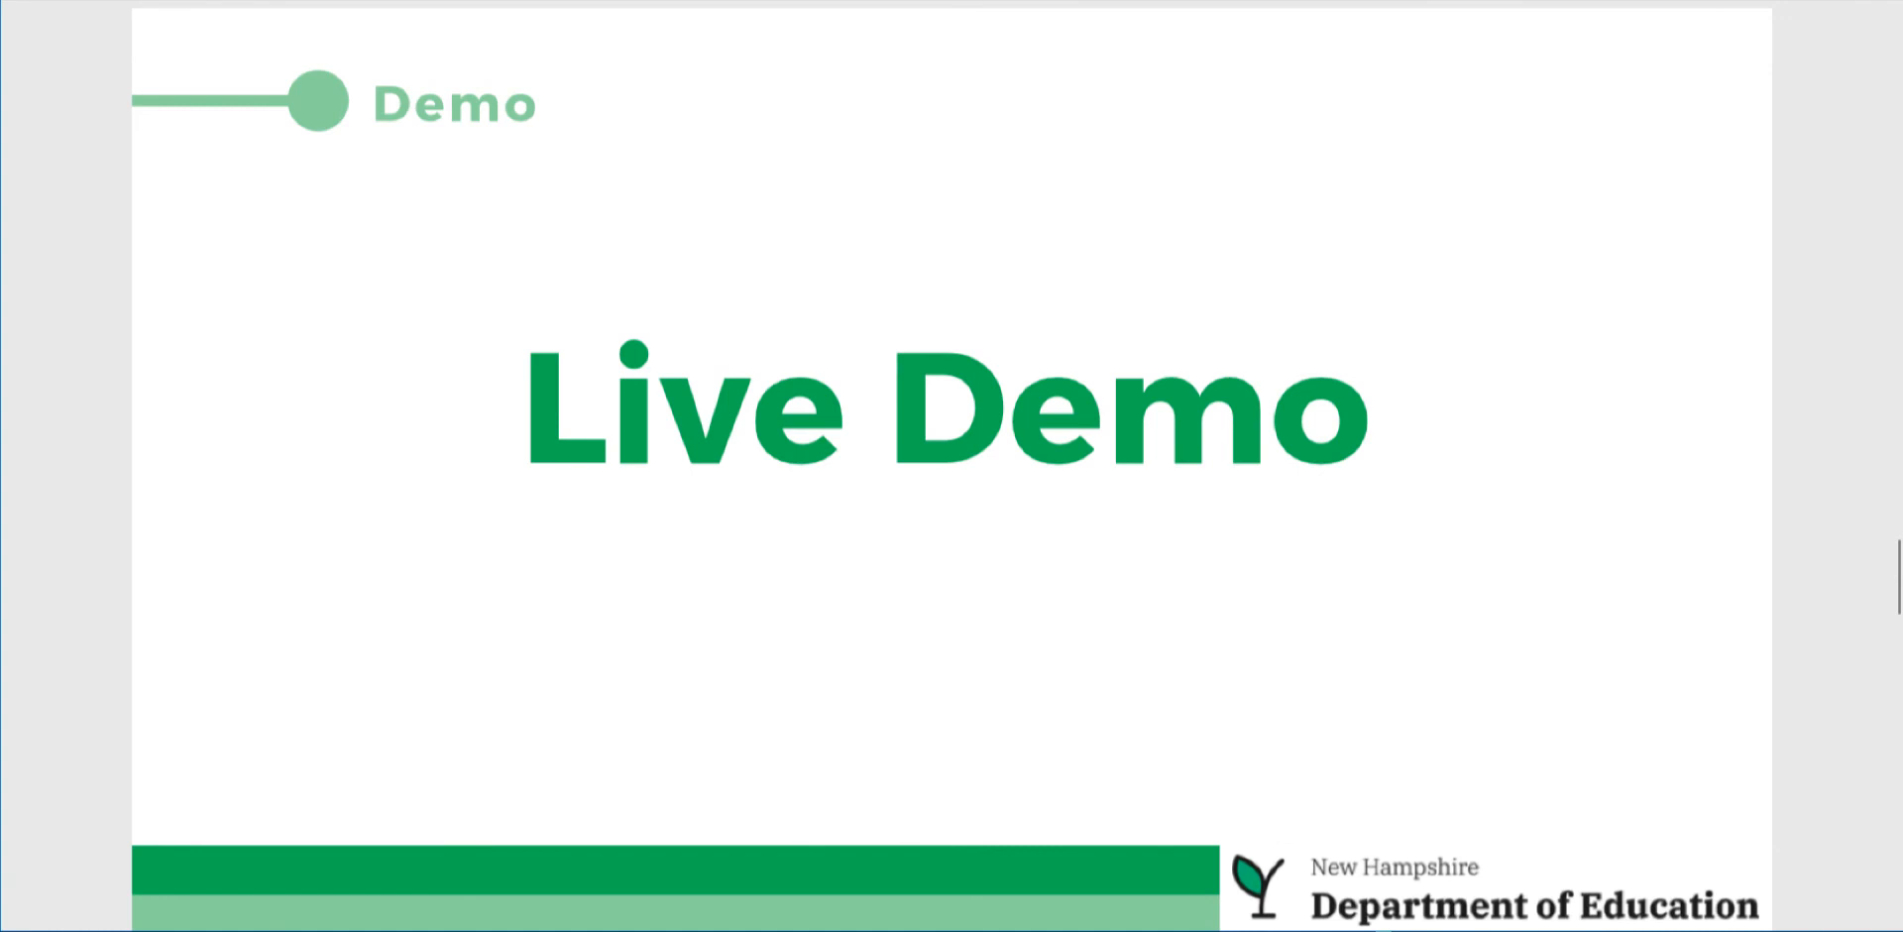
{"action": "scroll", "coordinate": [951, 466], "scroll_direction": "down", "scroll_amount": 5}
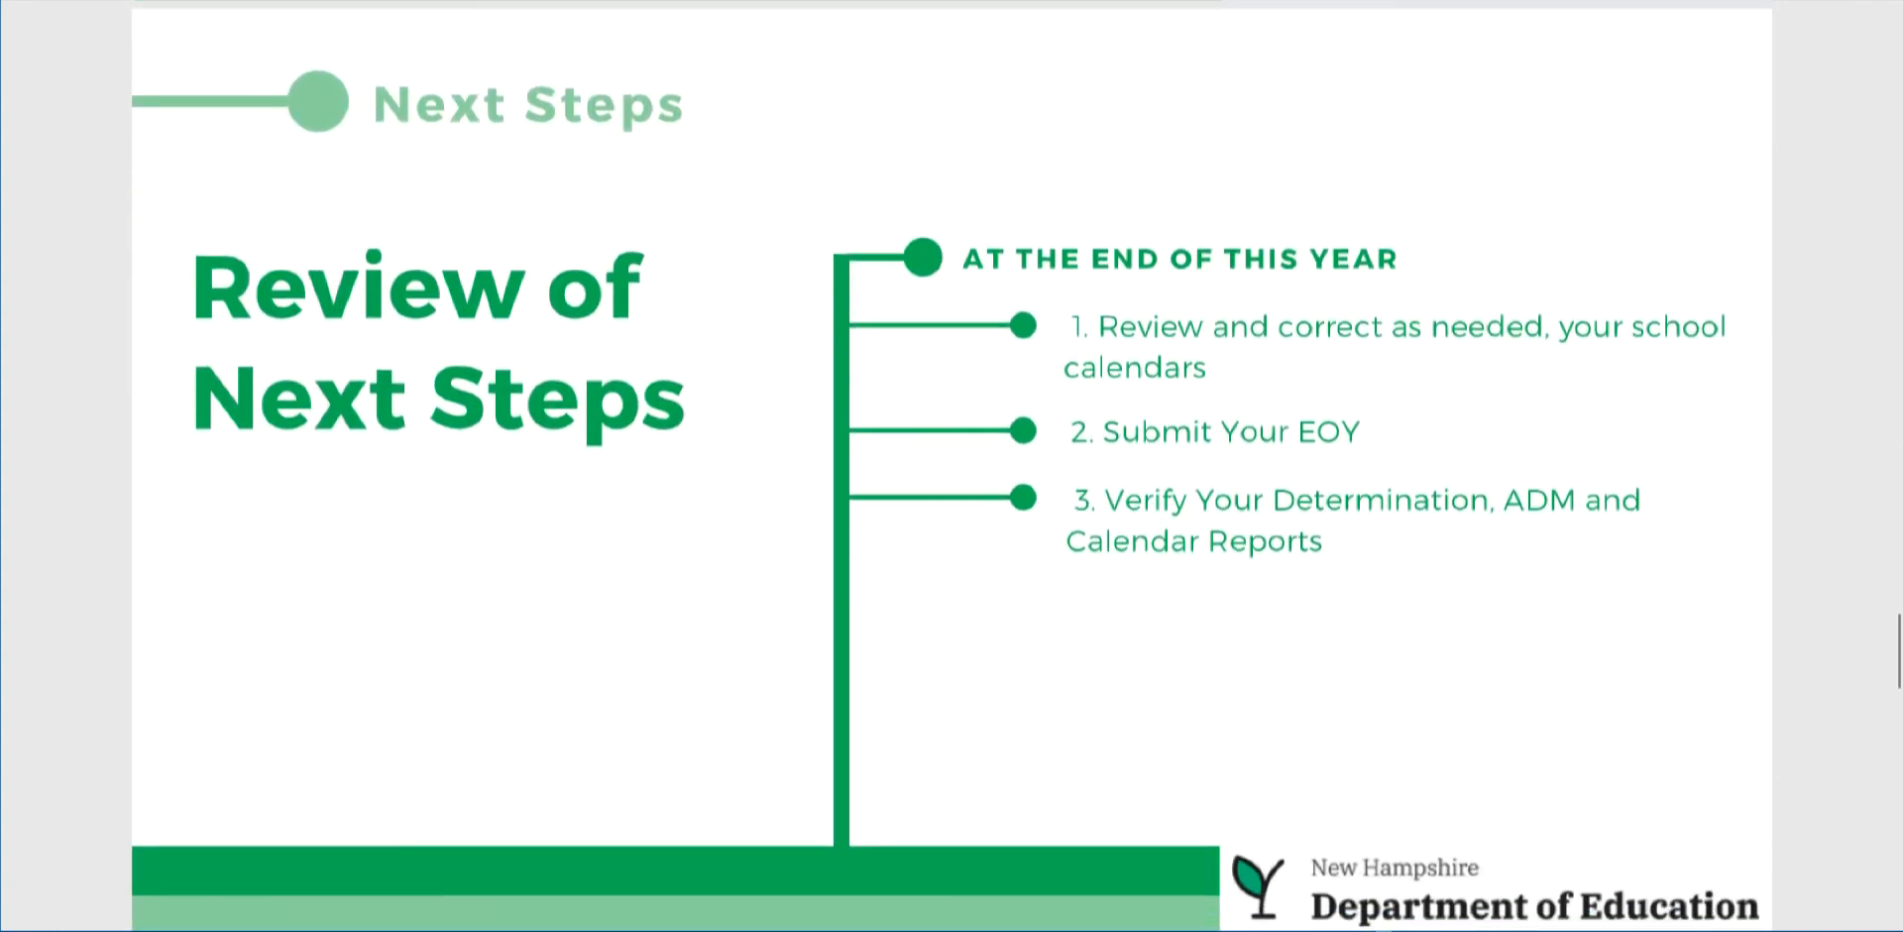